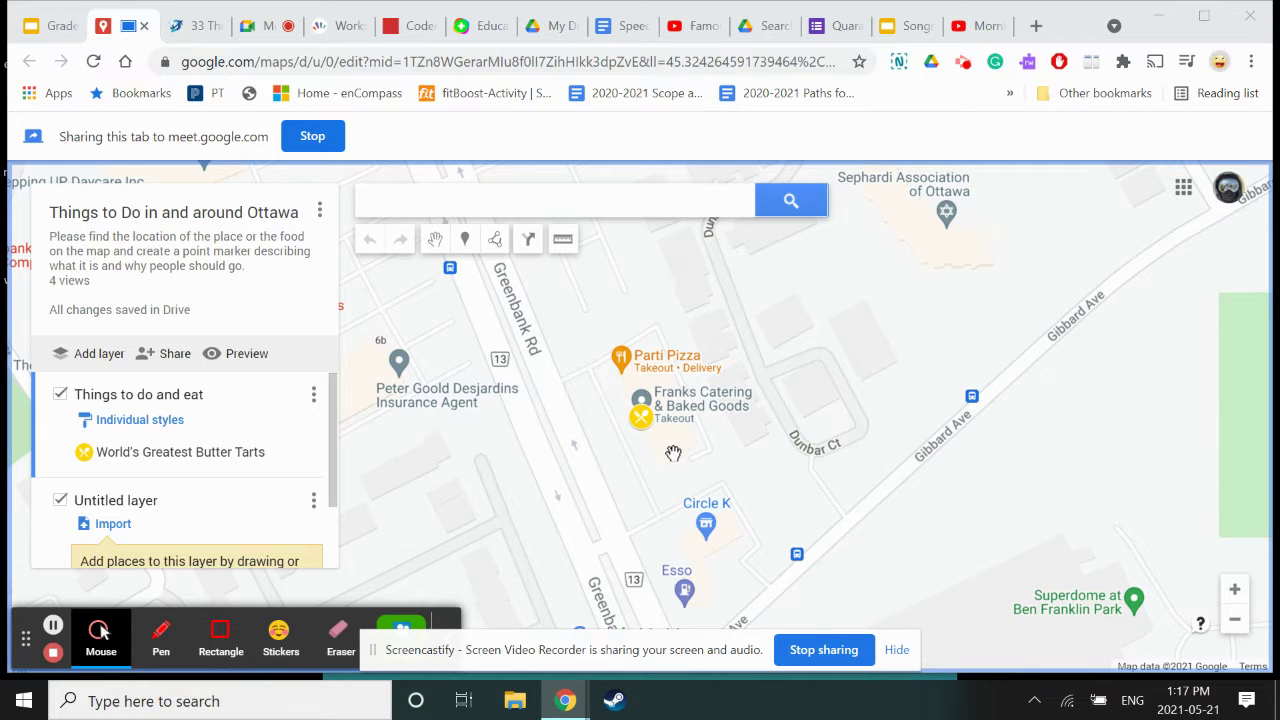
# Examine where the World's Greatest Butter Tarts marker lies at the scale of Ottawa and of the whole of North America
pyautogui.scroll(-5, 709, 434)
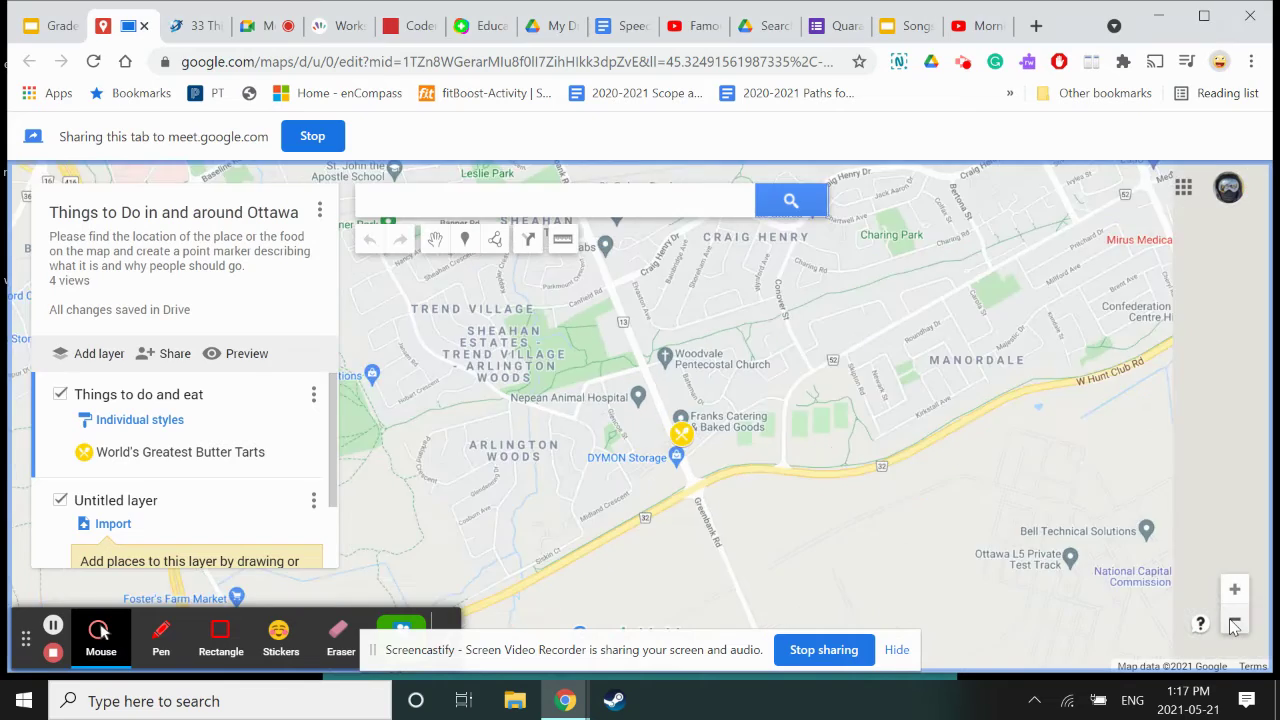
pyautogui.click(1235, 625)
pyautogui.click(1235, 625)
pyautogui.click(1235, 625)
pyautogui.click(1235, 625)
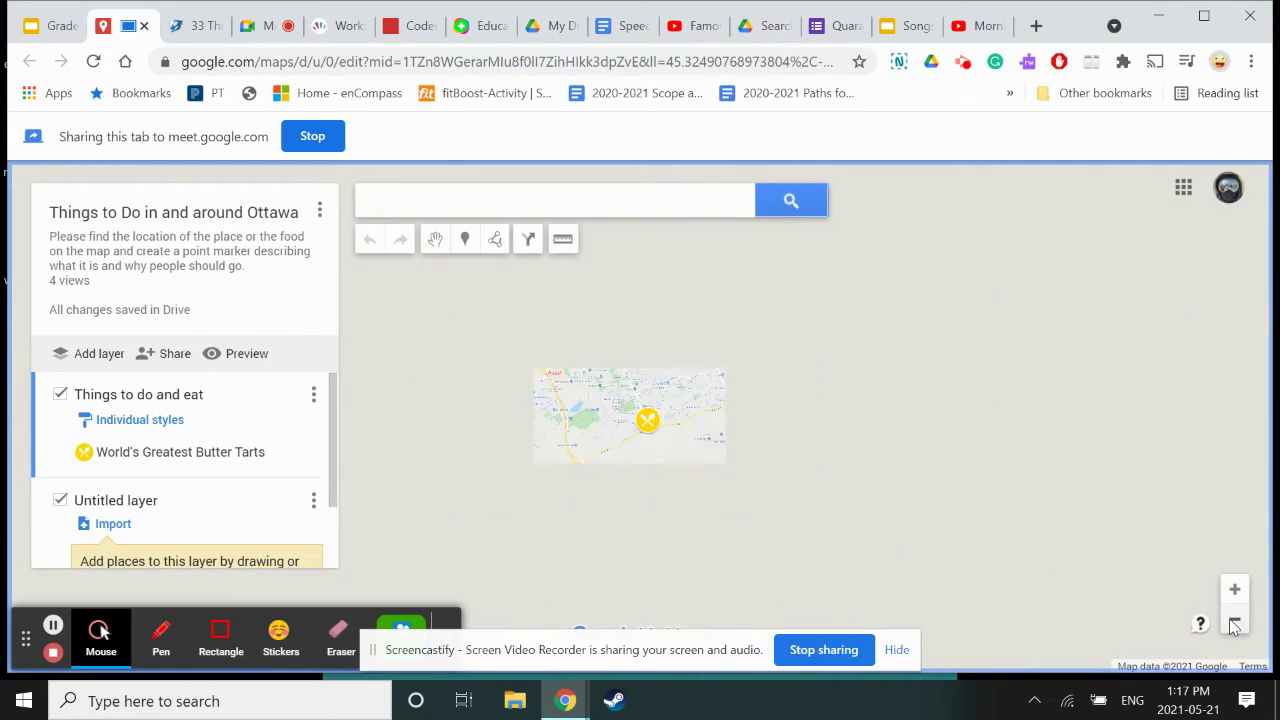
pyautogui.click(1235, 625)
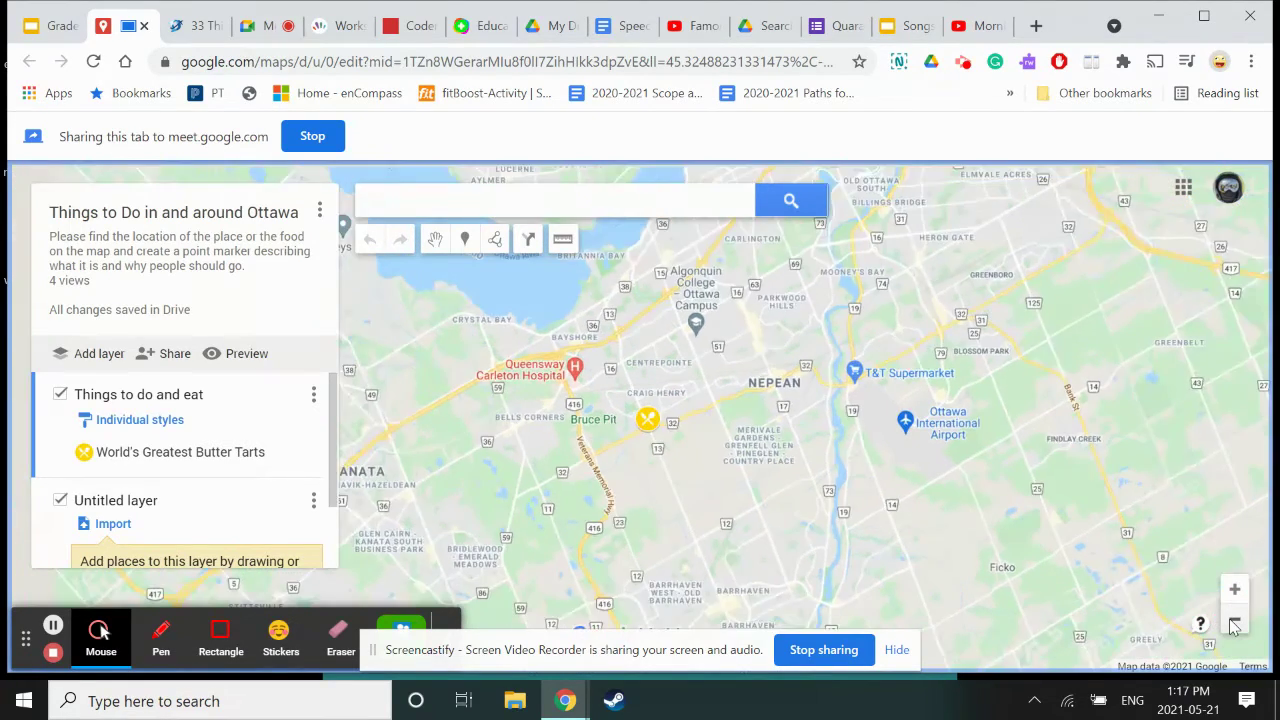
pyautogui.click(1235, 625)
pyautogui.click(1235, 625)
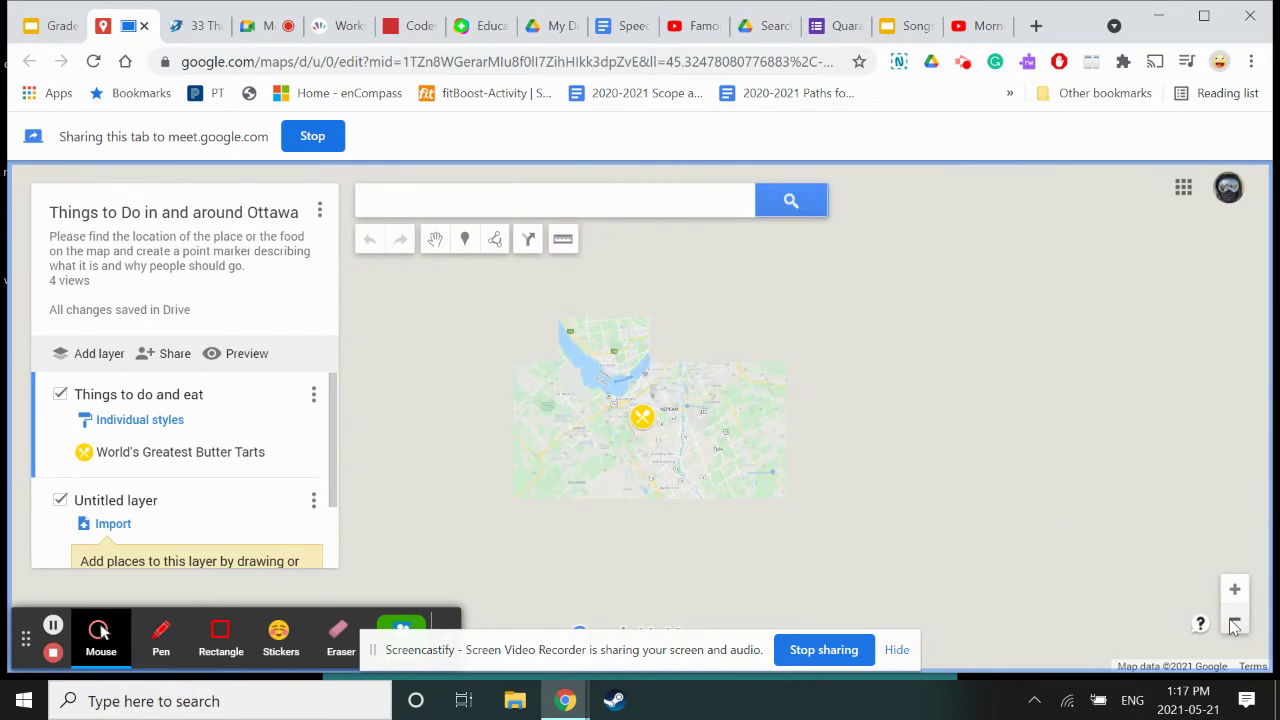
pyautogui.click(1235, 625)
pyautogui.click(1235, 625)
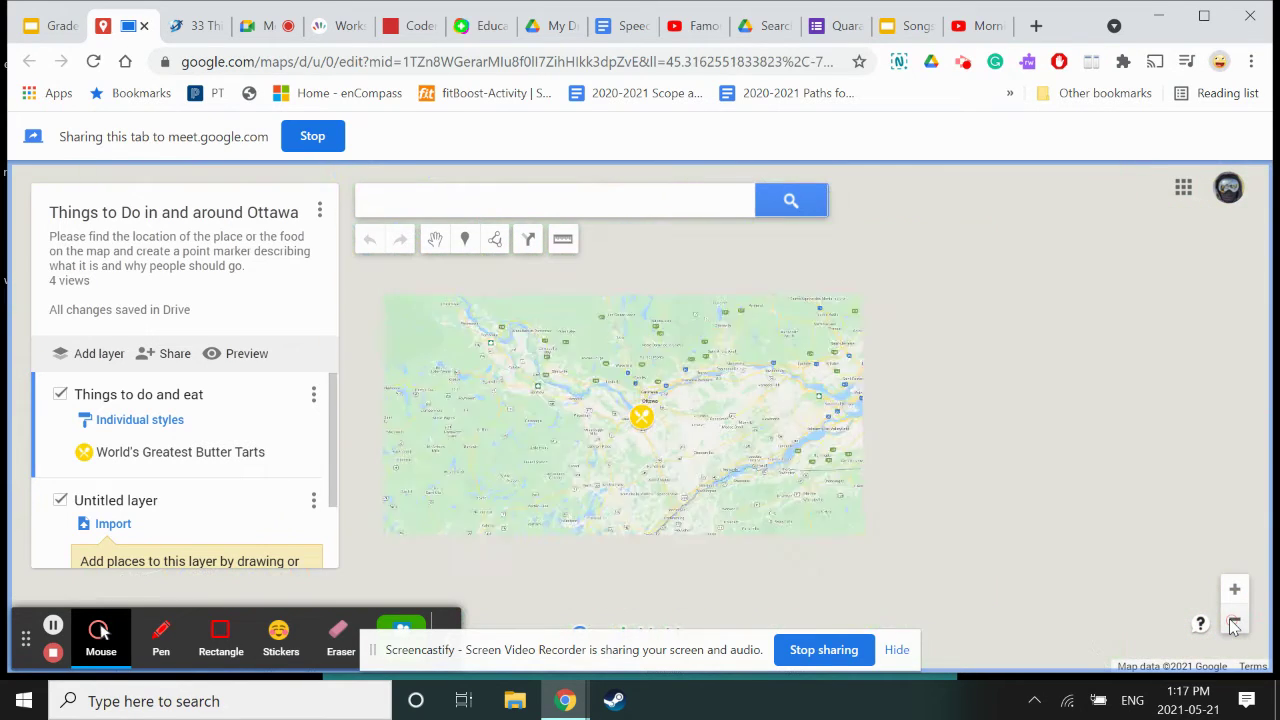
pyautogui.click(1235, 625)
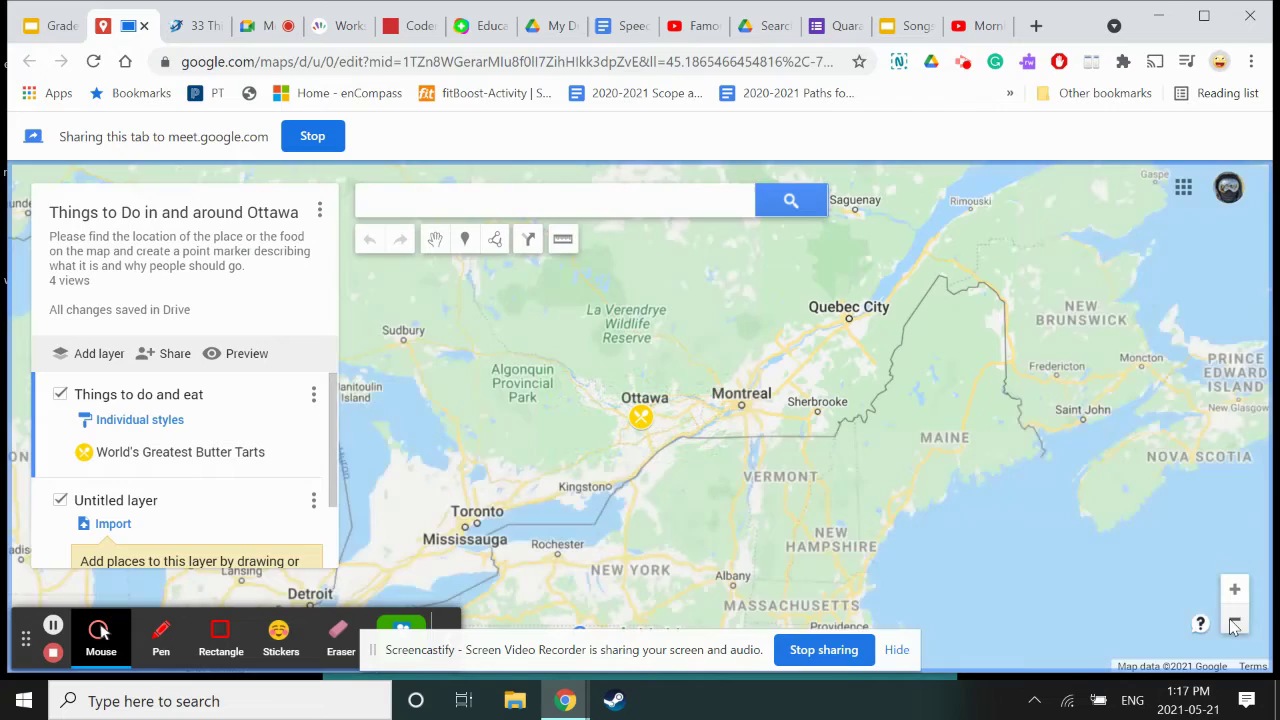
pyautogui.click(1235, 625)
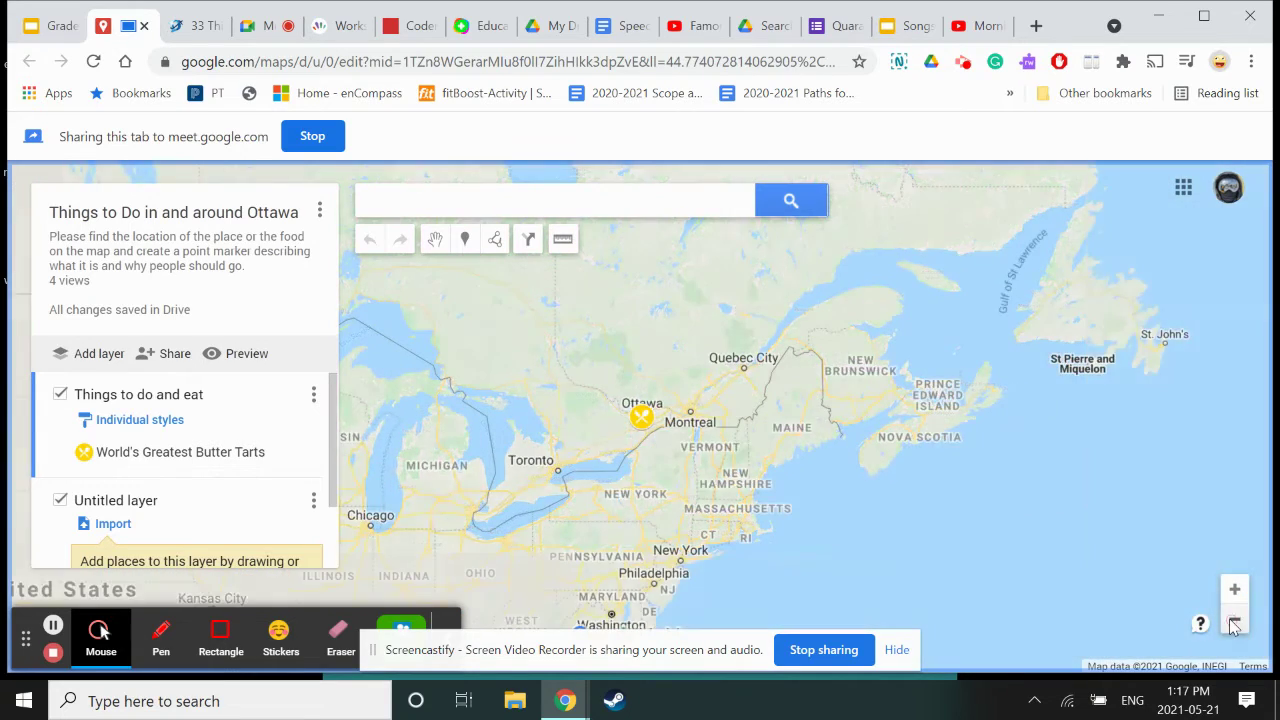
pyautogui.click(1235, 625)
pyautogui.click(1235, 625)
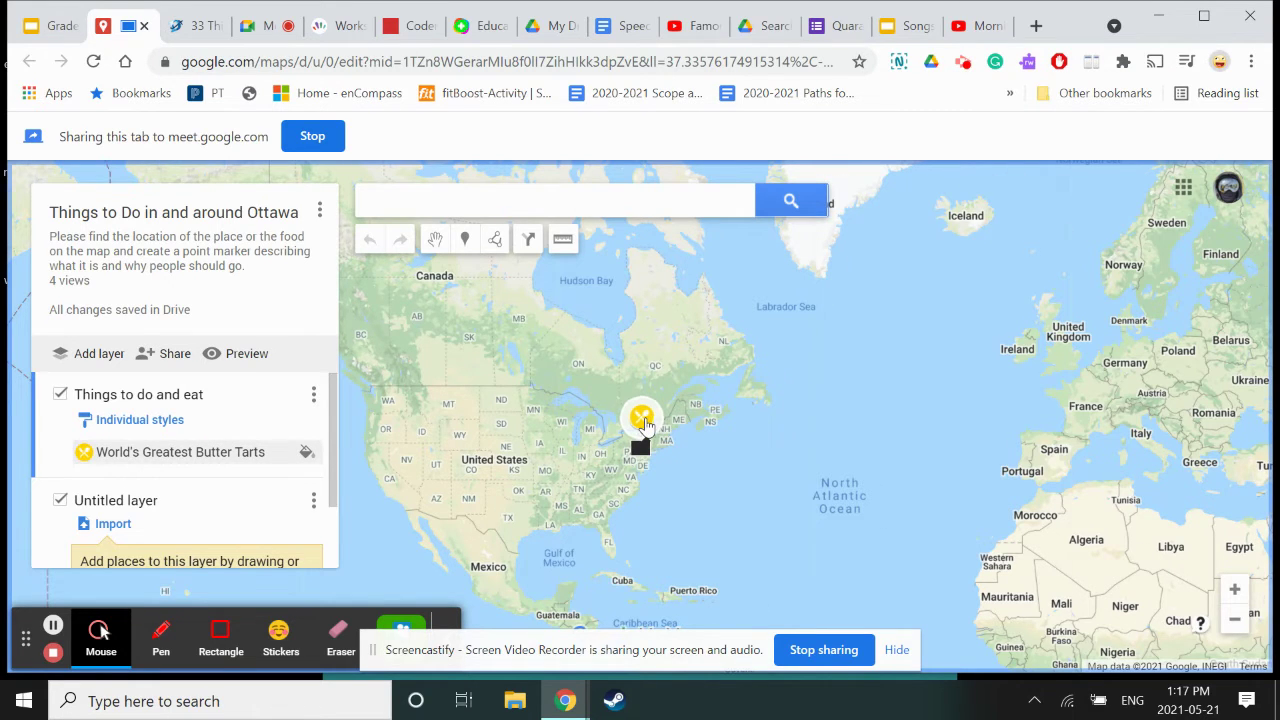
# Examine the Ottawa area and the streets around the World's Greatest Butter Tarts marker on Greenbank Rd
pyautogui.scroll(5, 645, 423)
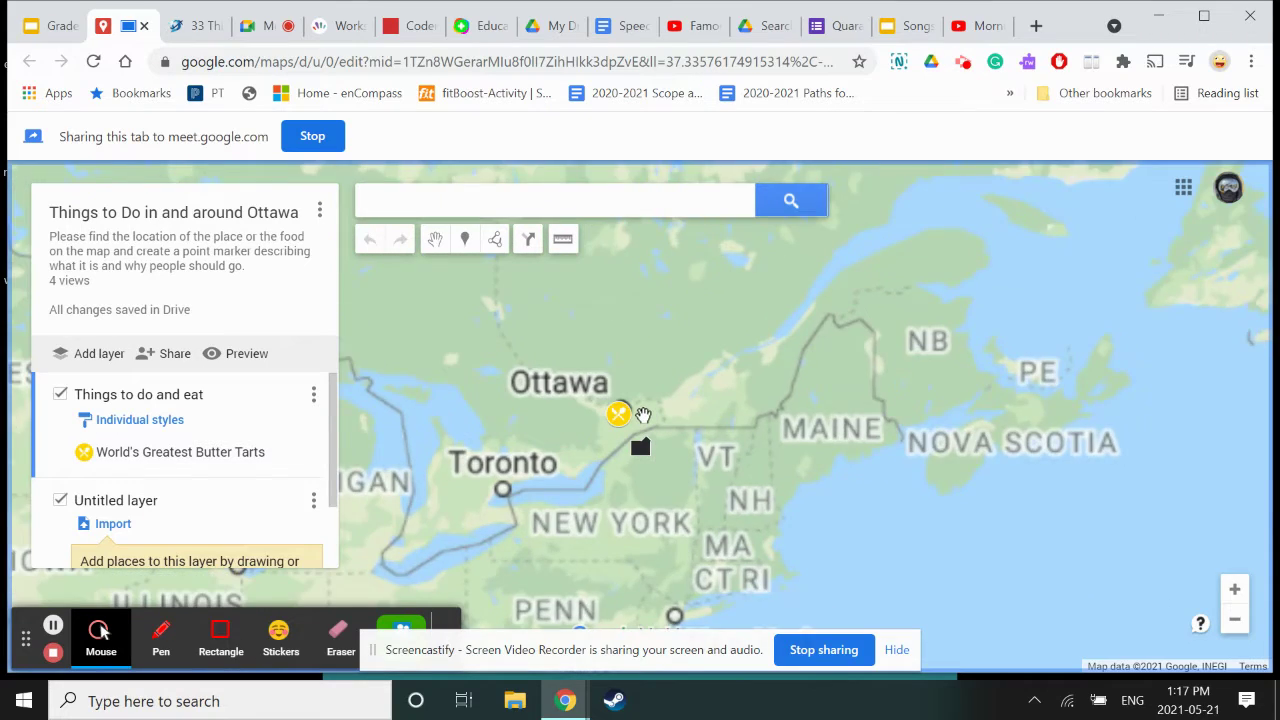
pyautogui.scroll(2, 643, 415)
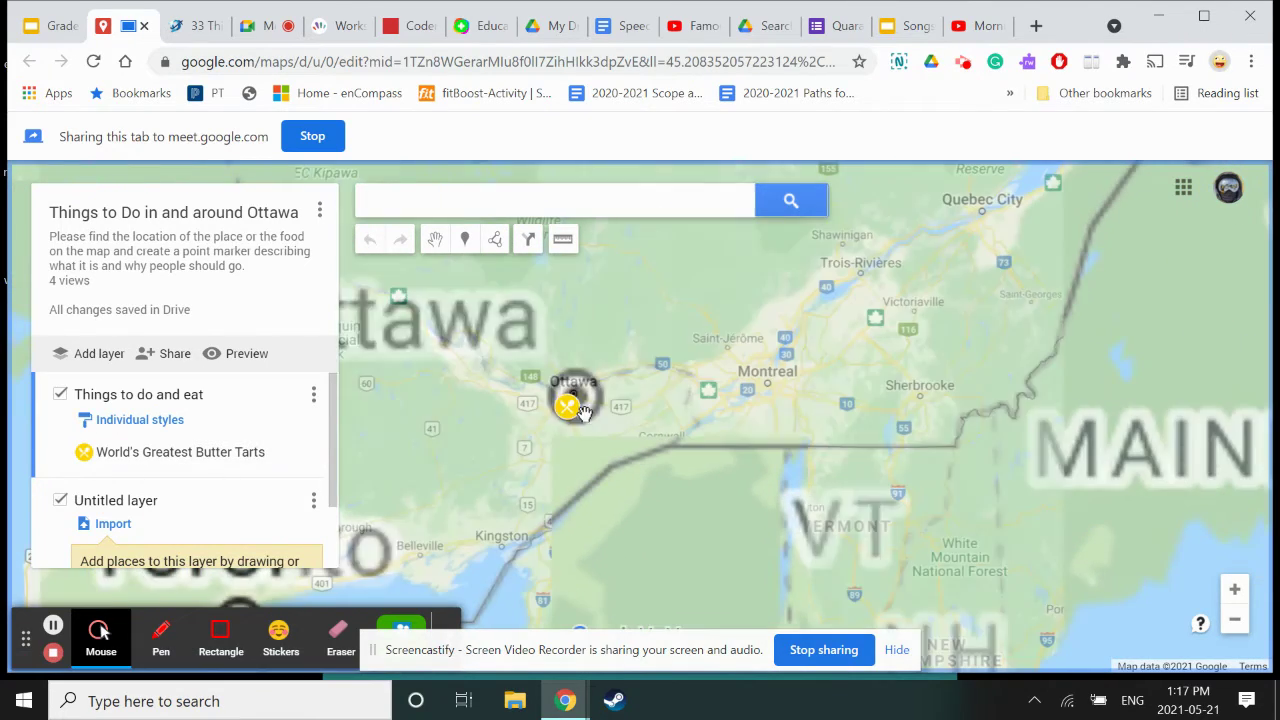
pyautogui.moveTo(589, 435); pyautogui.dragTo(704, 435)
pyautogui.scroll(2, 704, 428)
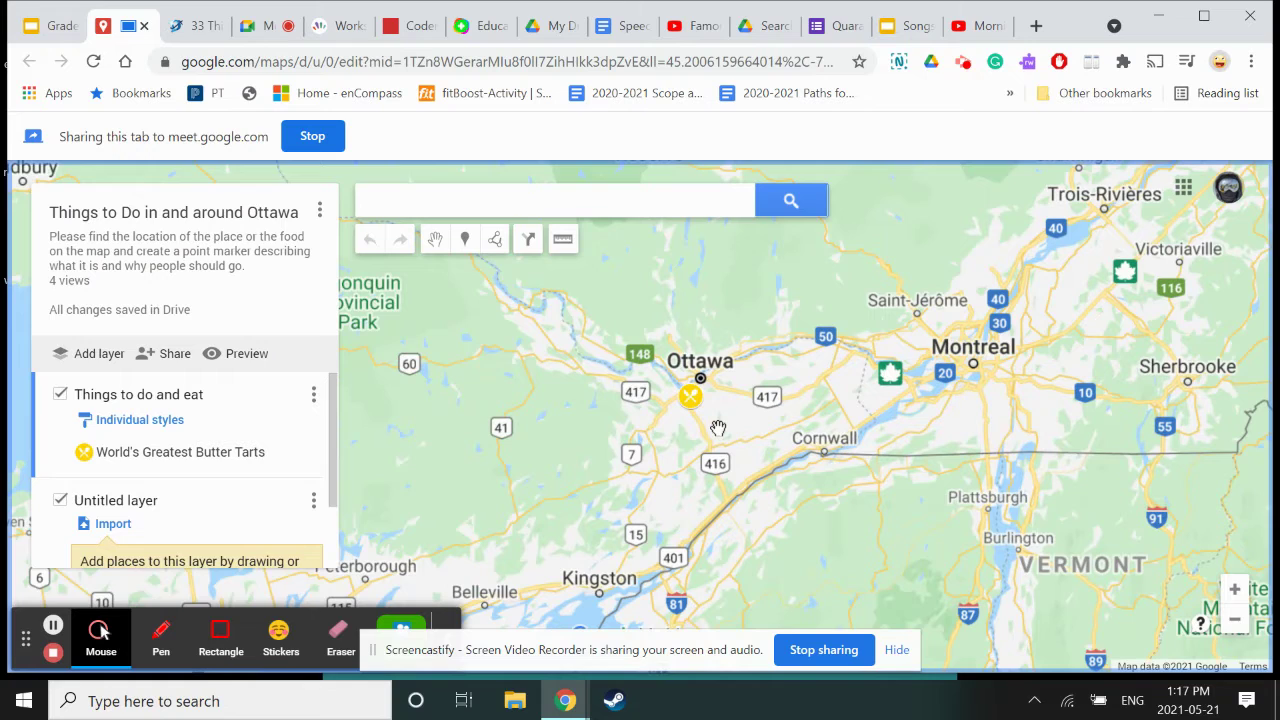
pyautogui.scroll(2, 705, 418)
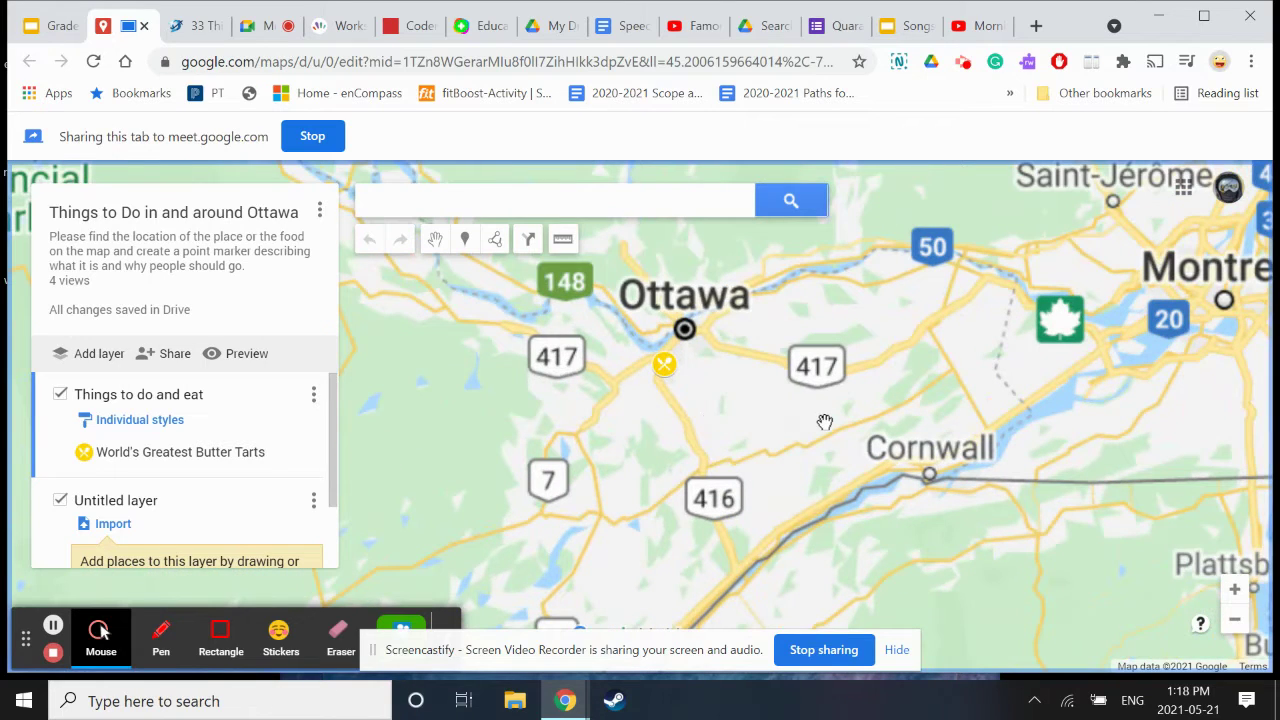
pyautogui.scroll(1, 679, 386)
pyautogui.scroll(3, 679, 386)
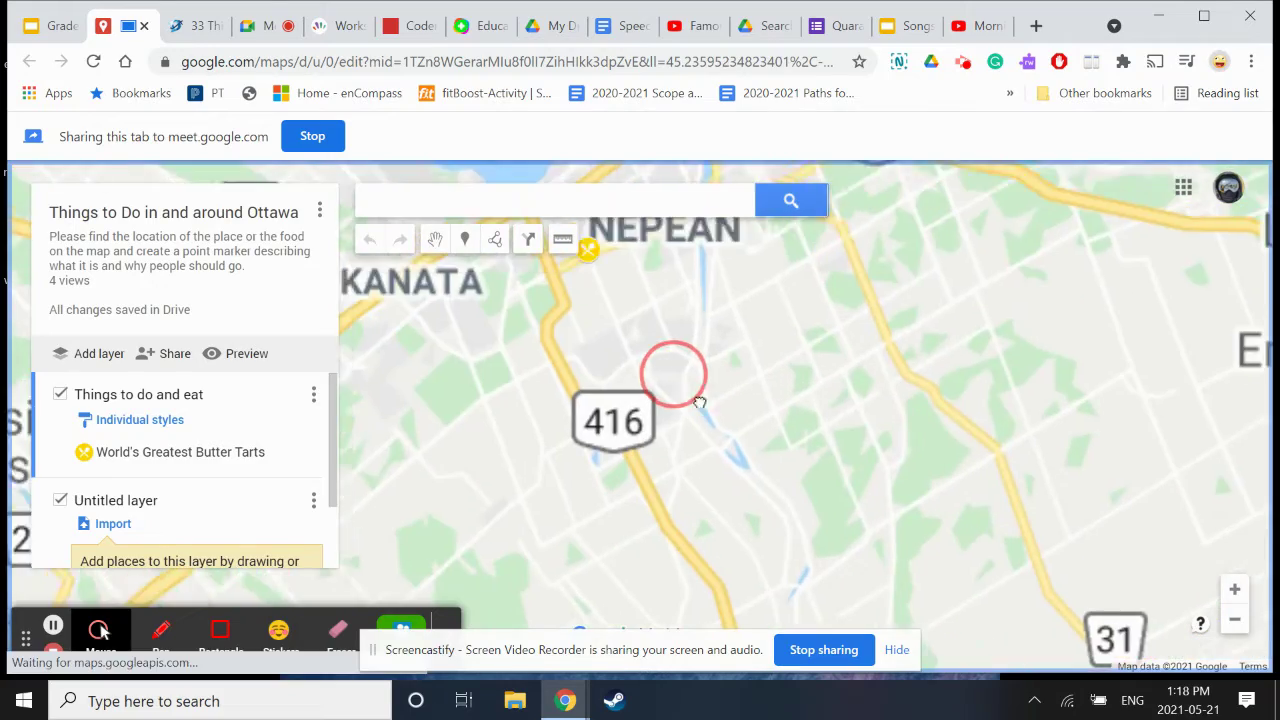
pyautogui.moveTo(671, 371); pyautogui.dragTo(780, 491)
pyautogui.scroll(1, 732, 395)
pyautogui.moveTo(732, 395); pyautogui.dragTo(786, 491)
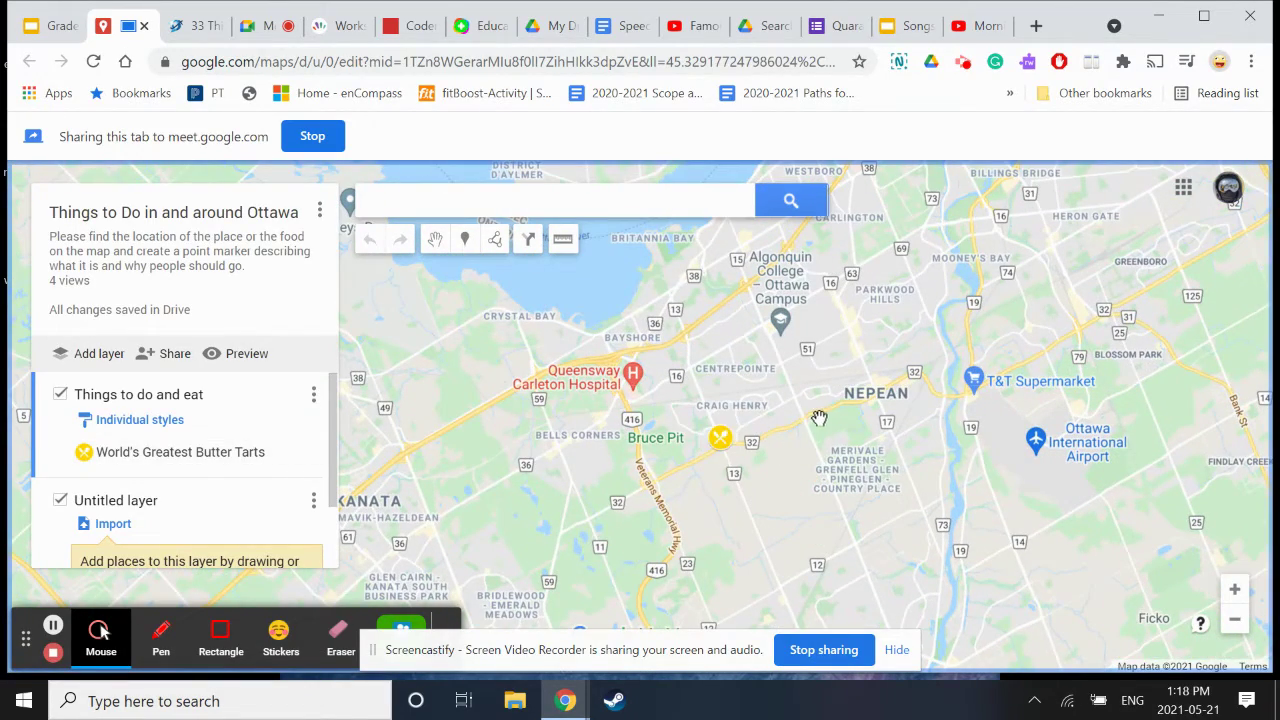
pyautogui.moveTo(818, 418); pyautogui.dragTo(825, 498)
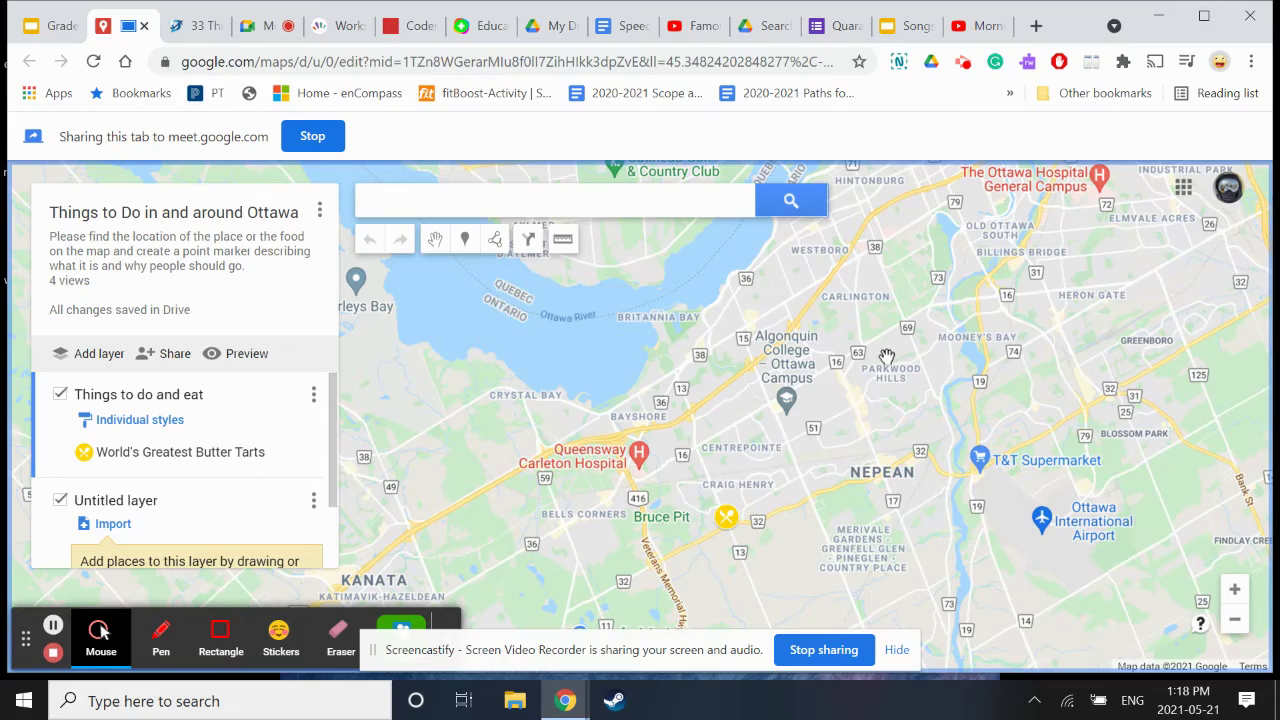
pyautogui.moveTo(884, 387); pyautogui.dragTo(908, 200)
pyautogui.scroll(5, 803, 355)
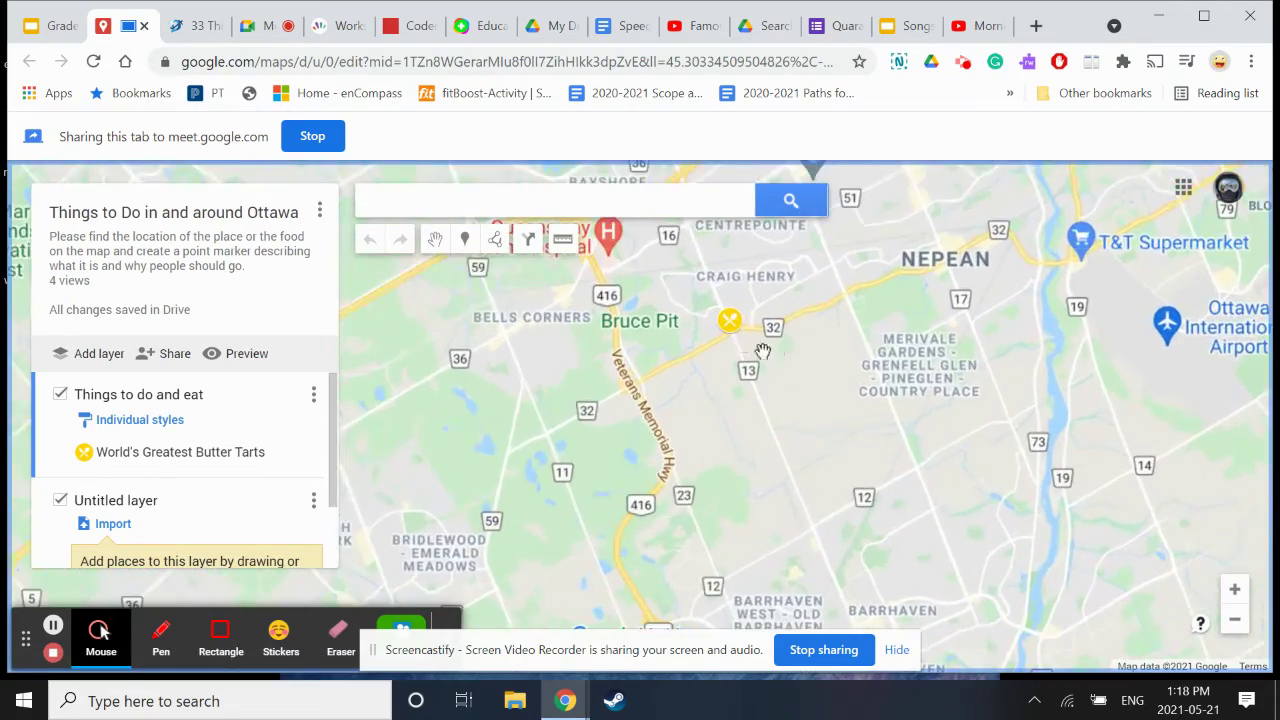
pyautogui.moveTo(721, 347)
pyautogui.mouseDown()
pyautogui.moveTo(729, 334)
pyautogui.moveTo(903, 491)
pyautogui.mouseUp()
pyautogui.scroll(2, 830, 429)
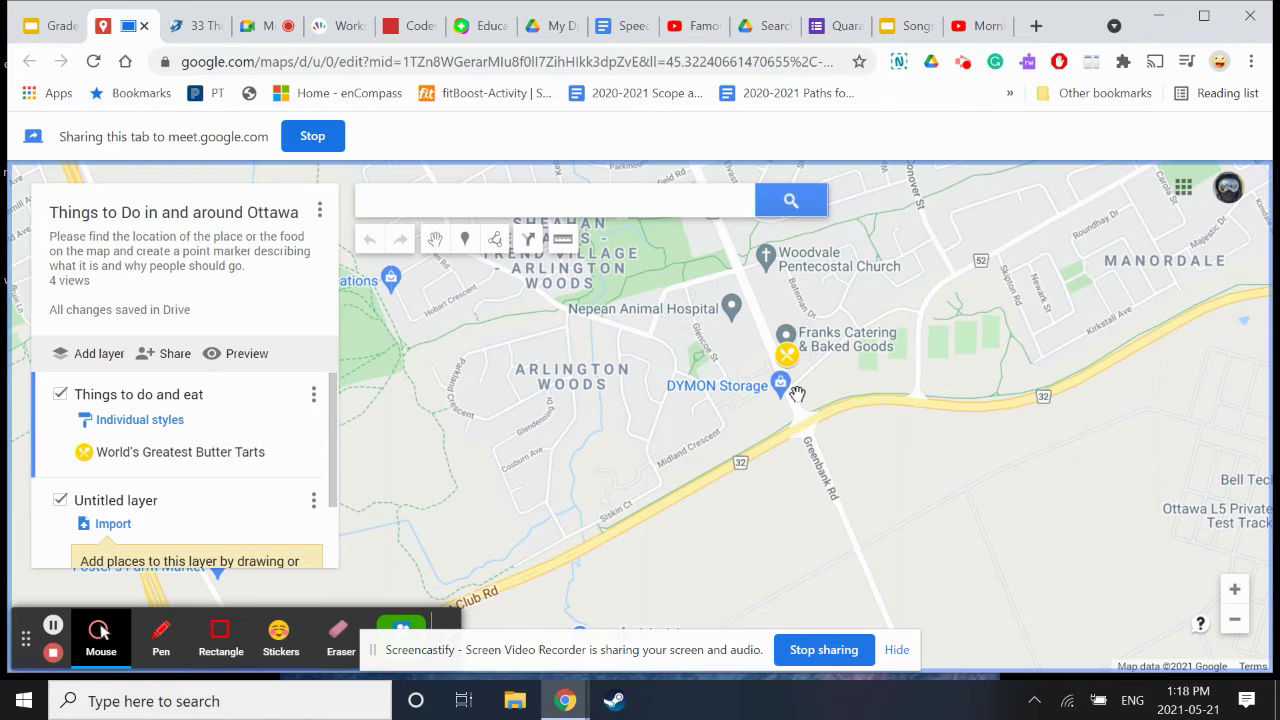
pyautogui.scroll(2, 793, 383)
pyautogui.scroll(3, 793, 383)
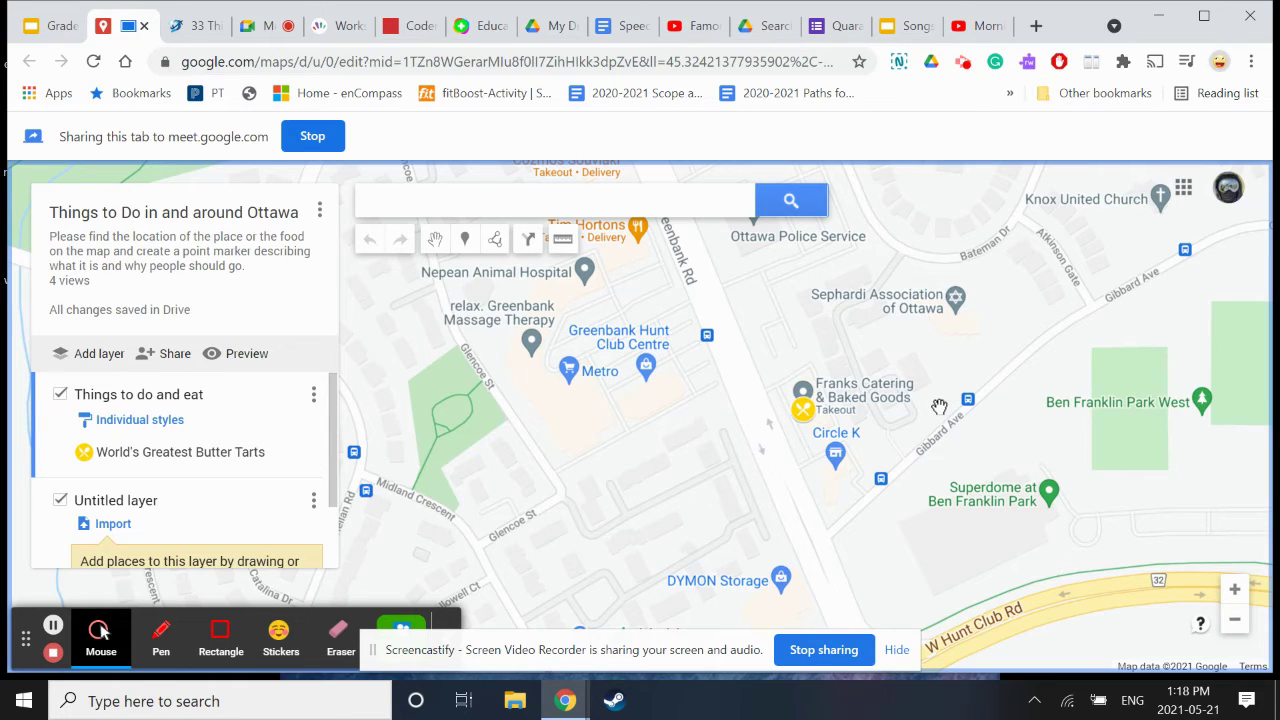
# Place a new marker on Tavern on the Falls, beside Rideau Falls and the International Peace Garden
pyautogui.scroll(-5, 939, 406)
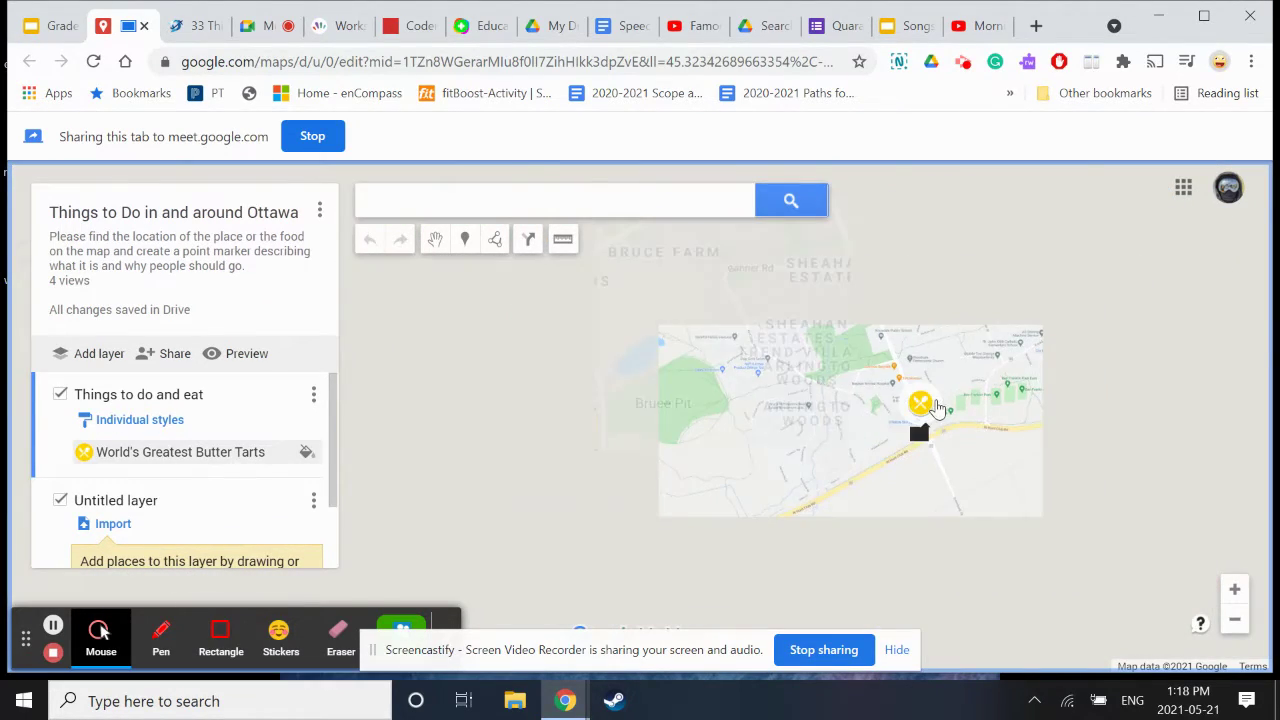
pyautogui.click(960, 282)
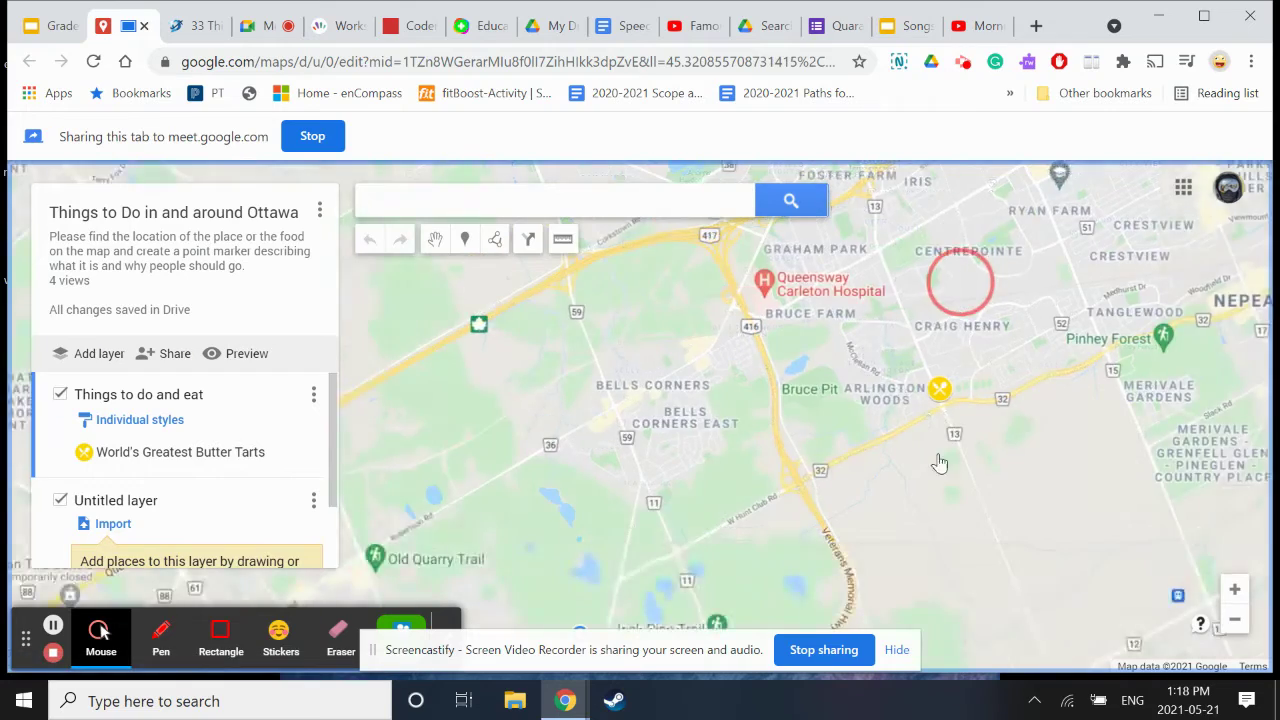
pyautogui.moveTo(960, 170); pyautogui.dragTo(900, 540)
pyautogui.moveTo(905, 460); pyautogui.dragTo(885, 393)
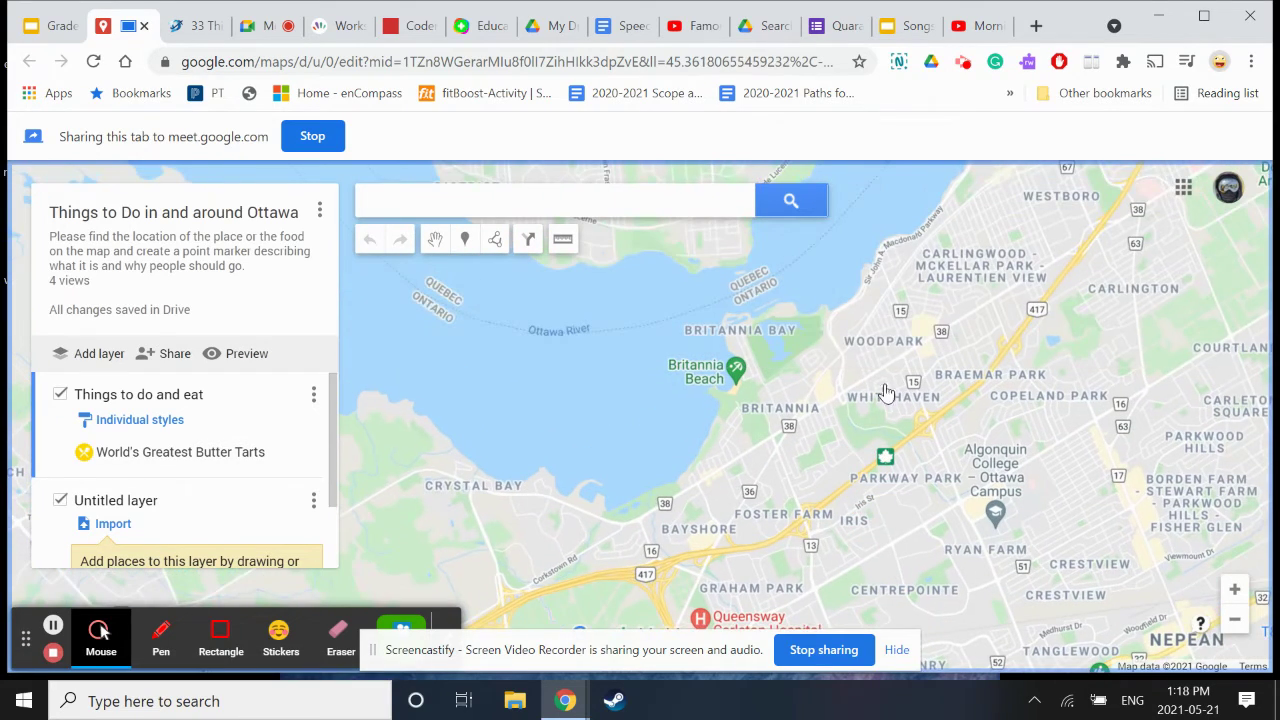
pyautogui.click(894, 314)
pyautogui.scroll(-2, 900, 414)
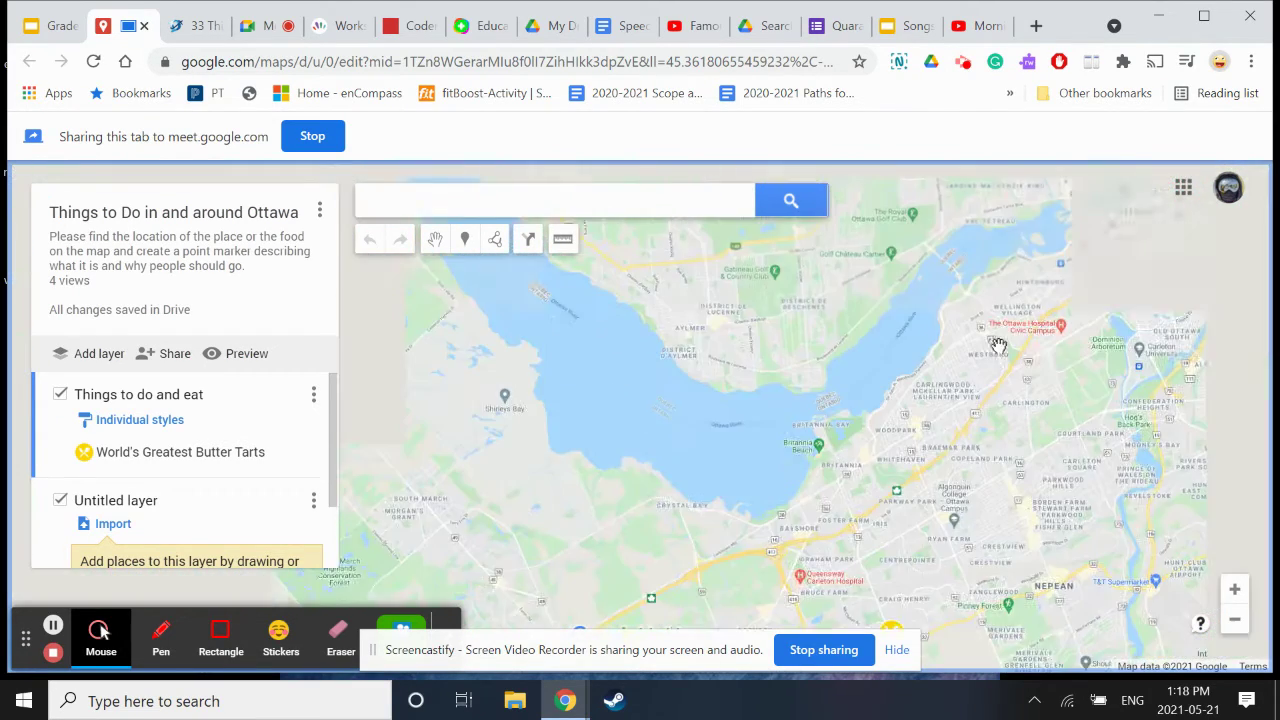
pyautogui.click(987, 372)
pyautogui.moveTo(893, 418); pyautogui.dragTo(829, 466)
pyautogui.scroll(2, 829, 466)
pyautogui.scroll(2, 815, 450)
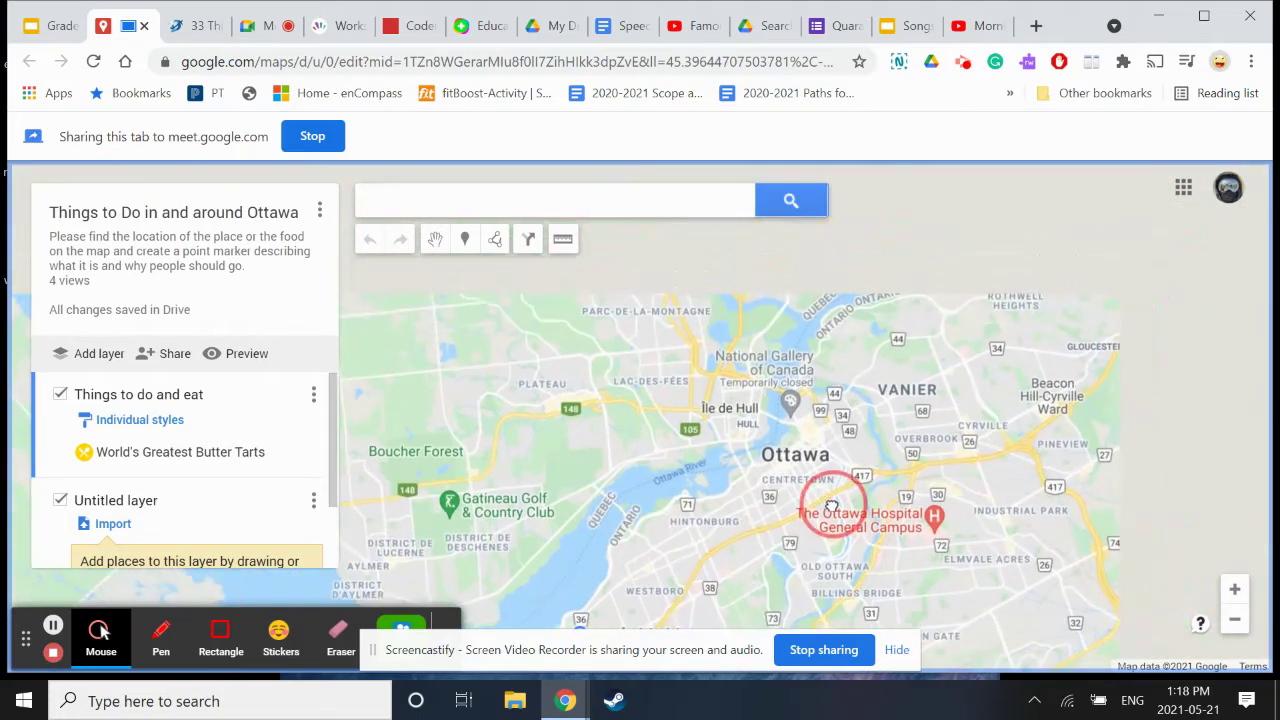
pyautogui.scroll(3, 803, 436)
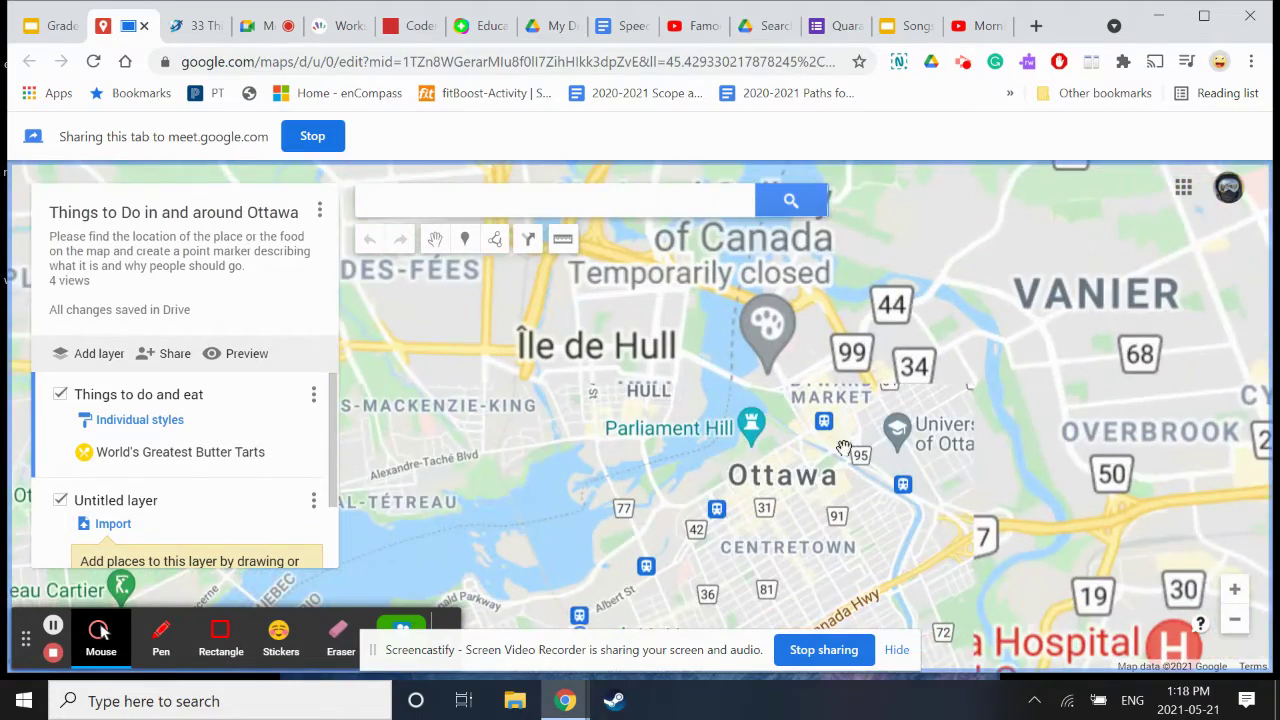
pyautogui.scroll(4, 812, 385)
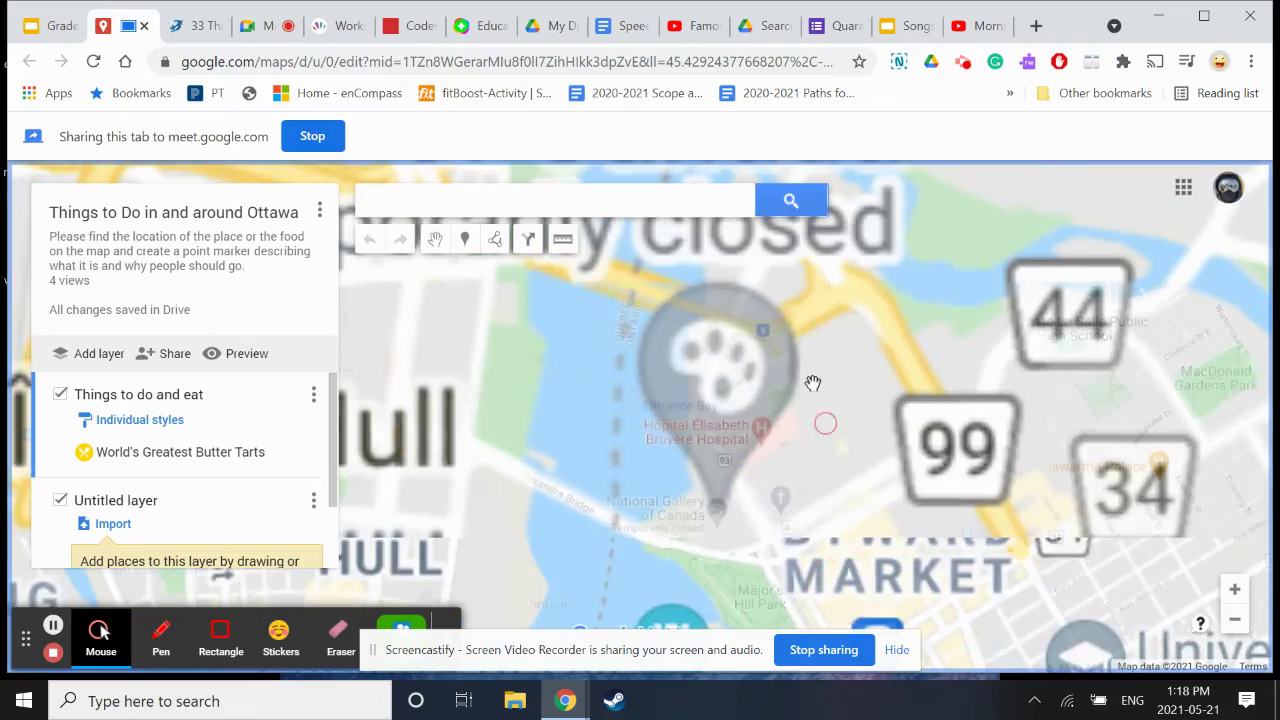
pyautogui.moveTo(814, 383); pyautogui.dragTo(796, 572)
pyautogui.scroll(2, 805, 520)
pyautogui.scroll(2, 790, 470)
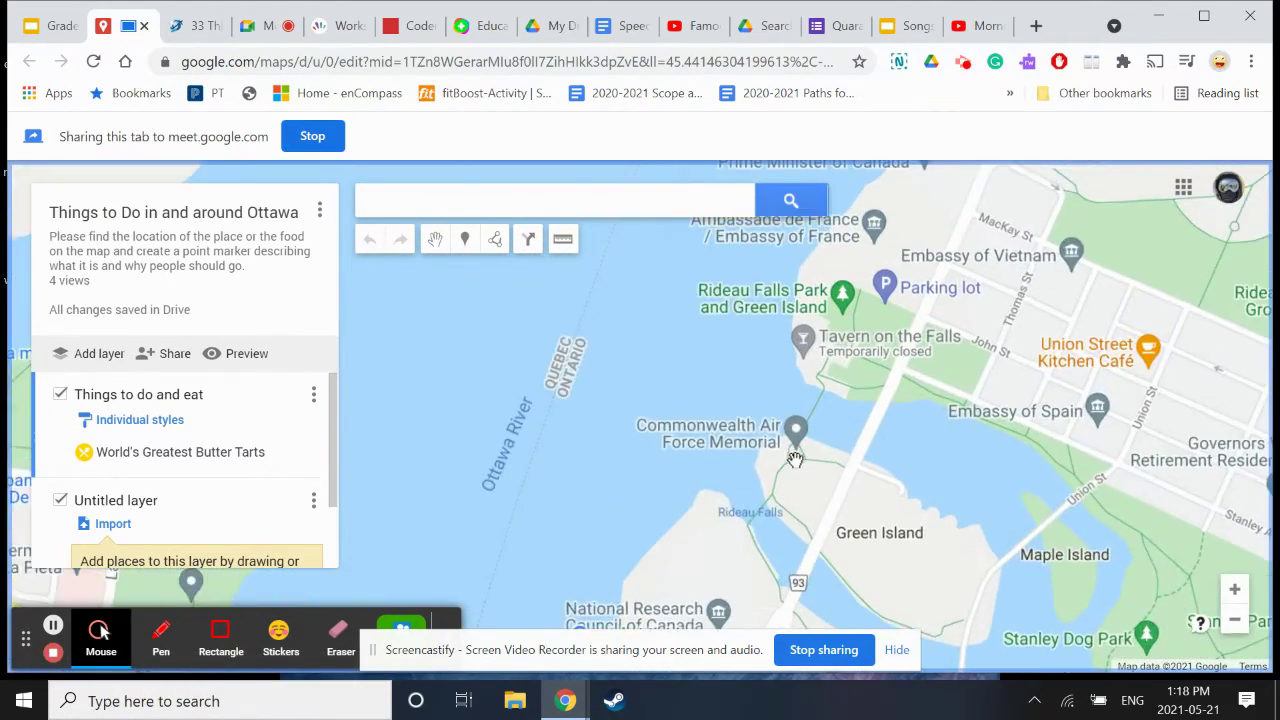
pyautogui.moveTo(795, 363); pyautogui.dragTo(789, 492)
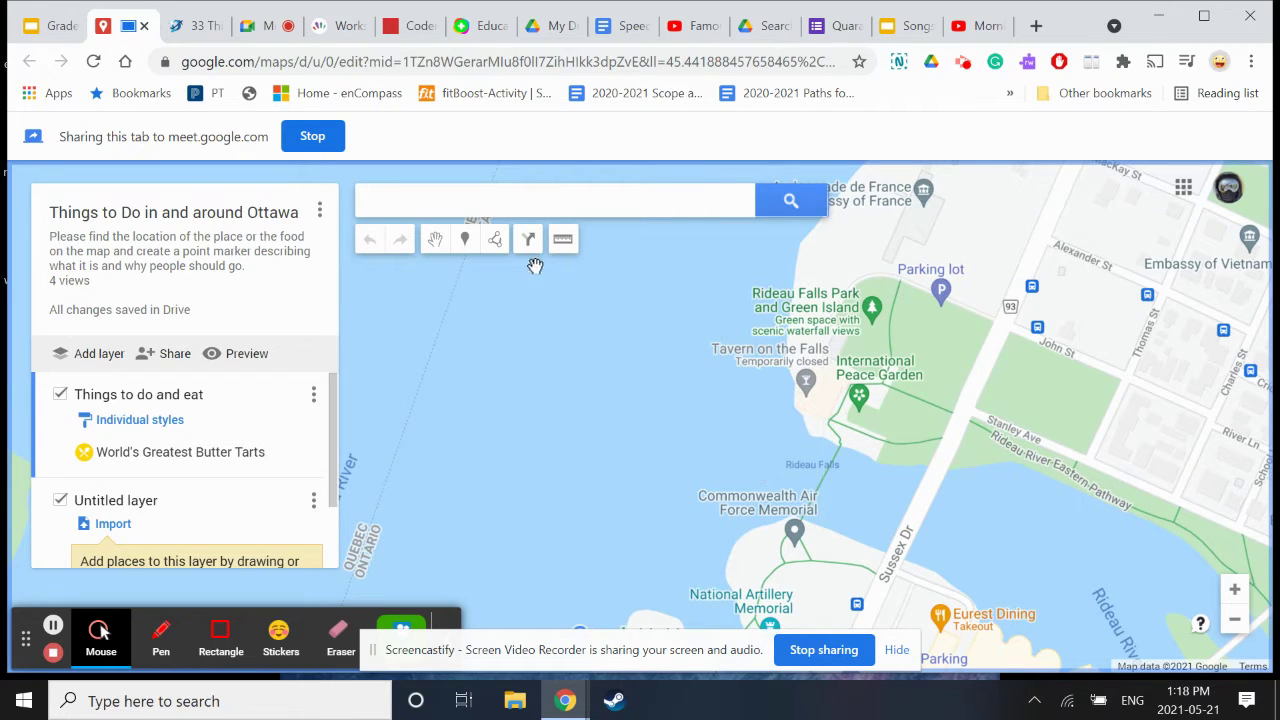
pyautogui.click(465, 242)
pyautogui.click(806, 395)
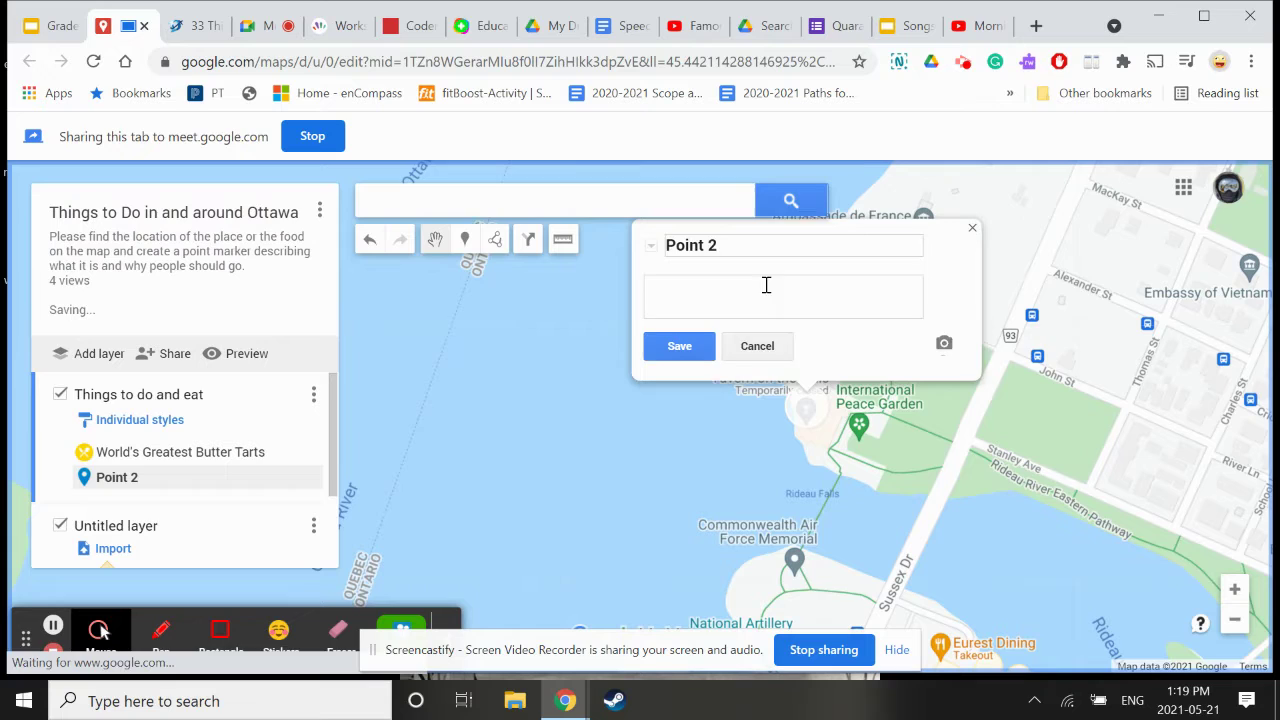
# Title the marker "Tavern on the Falls Hot Dogs", describe it as "Beautiful views of the Rideau Falls and some really interesting and delicious hot dogs.", and save
pyautogui.write('Tavern on the')
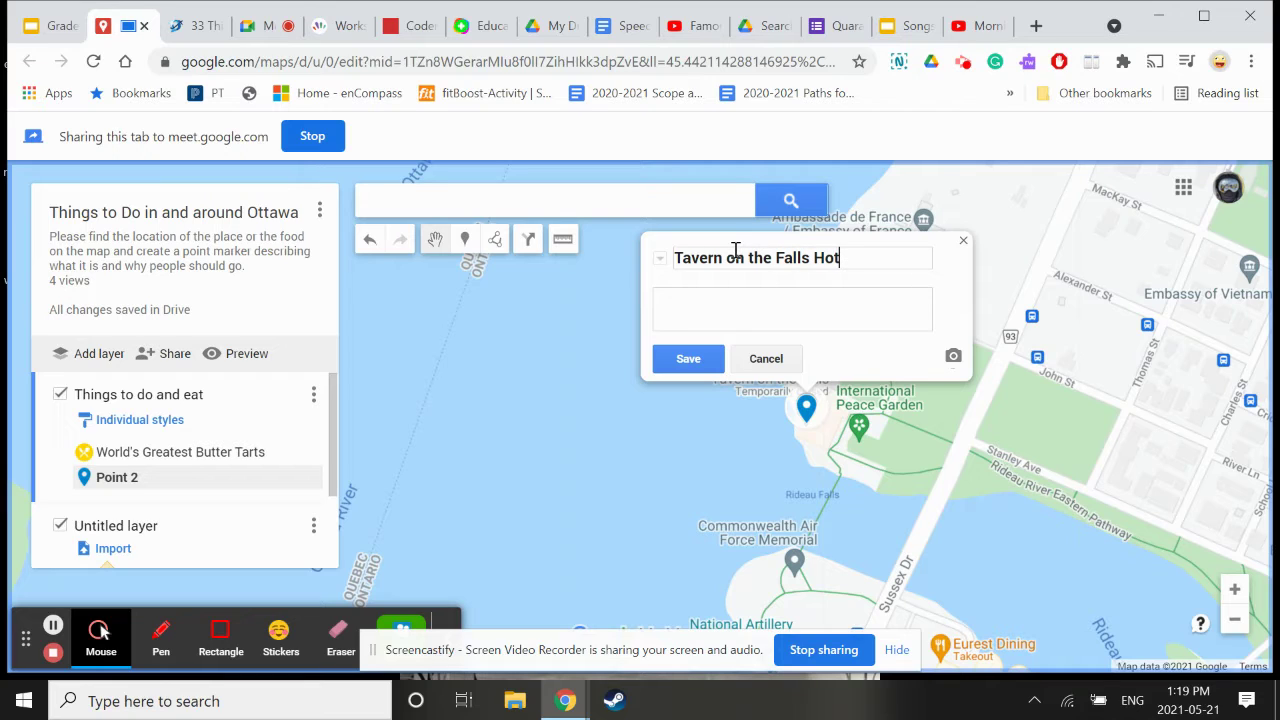
pyautogui.write('Falls Hot Dogs')
pyautogui.click(676, 294)
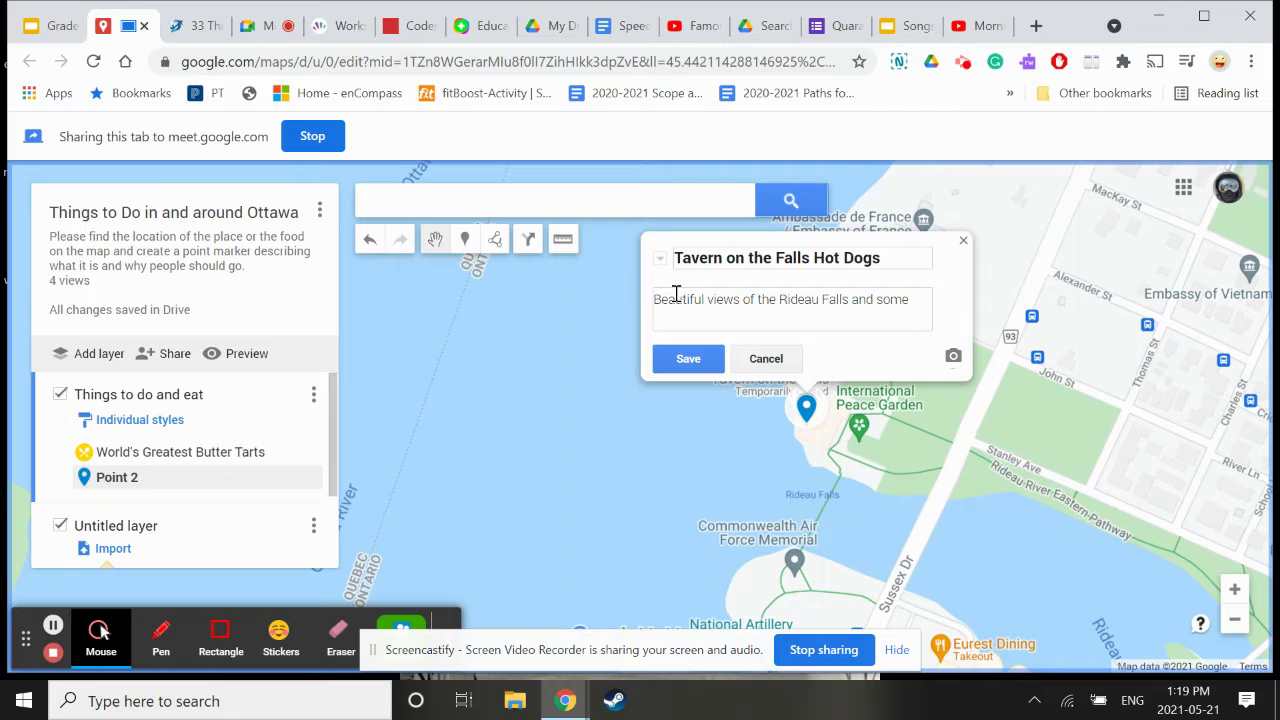
pyautogui.write('really interesting and delicious hot dogs.')
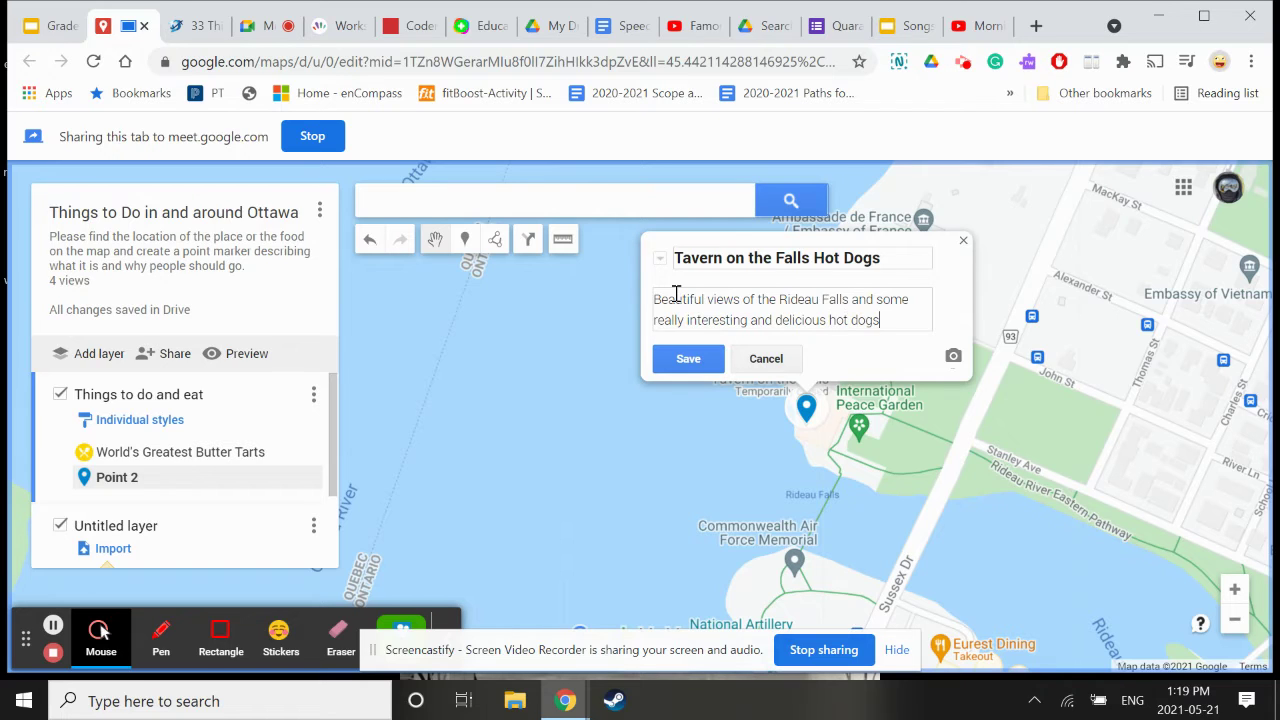
pyautogui.click(686, 358)
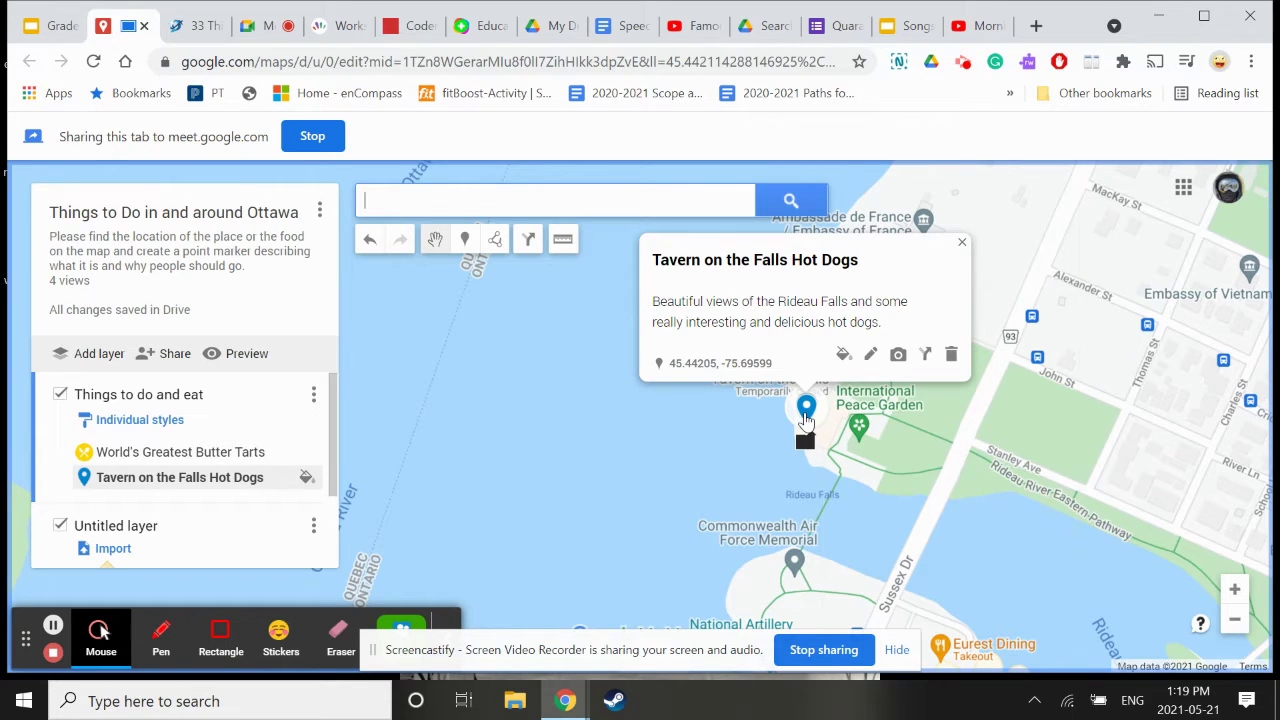
# Change the color of the Tavern on the Falls Hot Dogs marker to dark orange
pyautogui.click(843, 356)
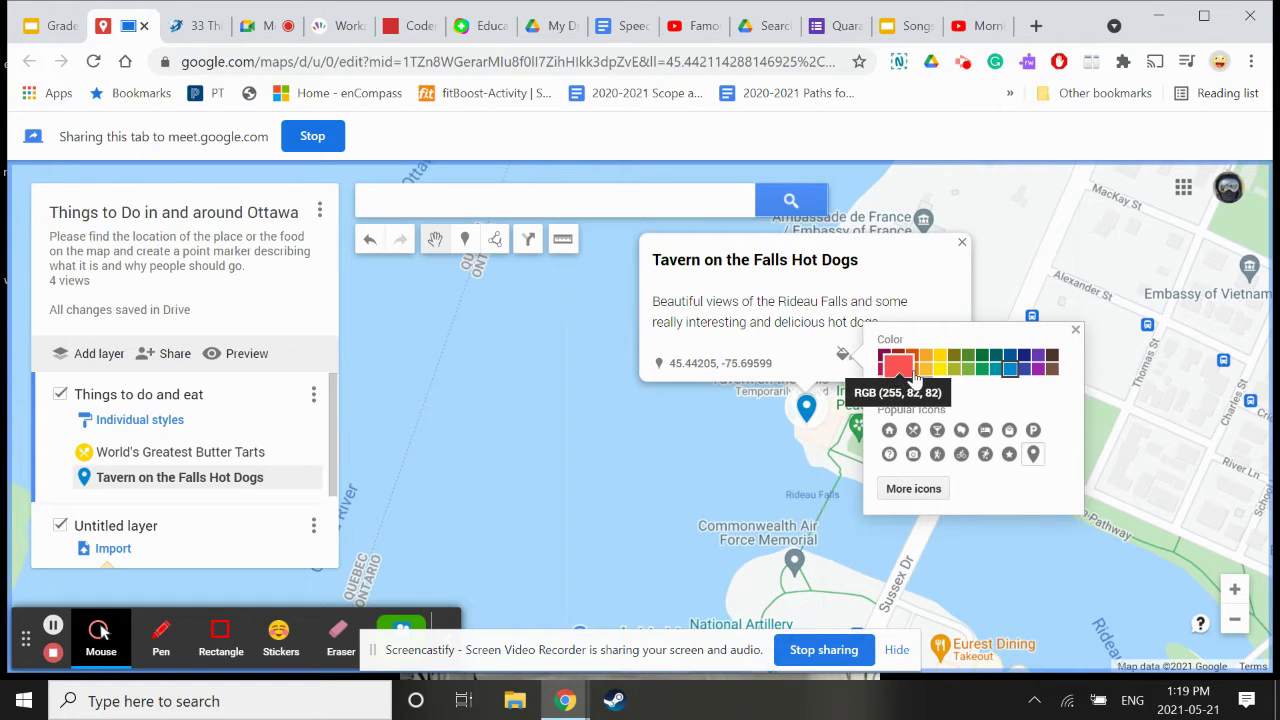
pyautogui.click(912, 368)
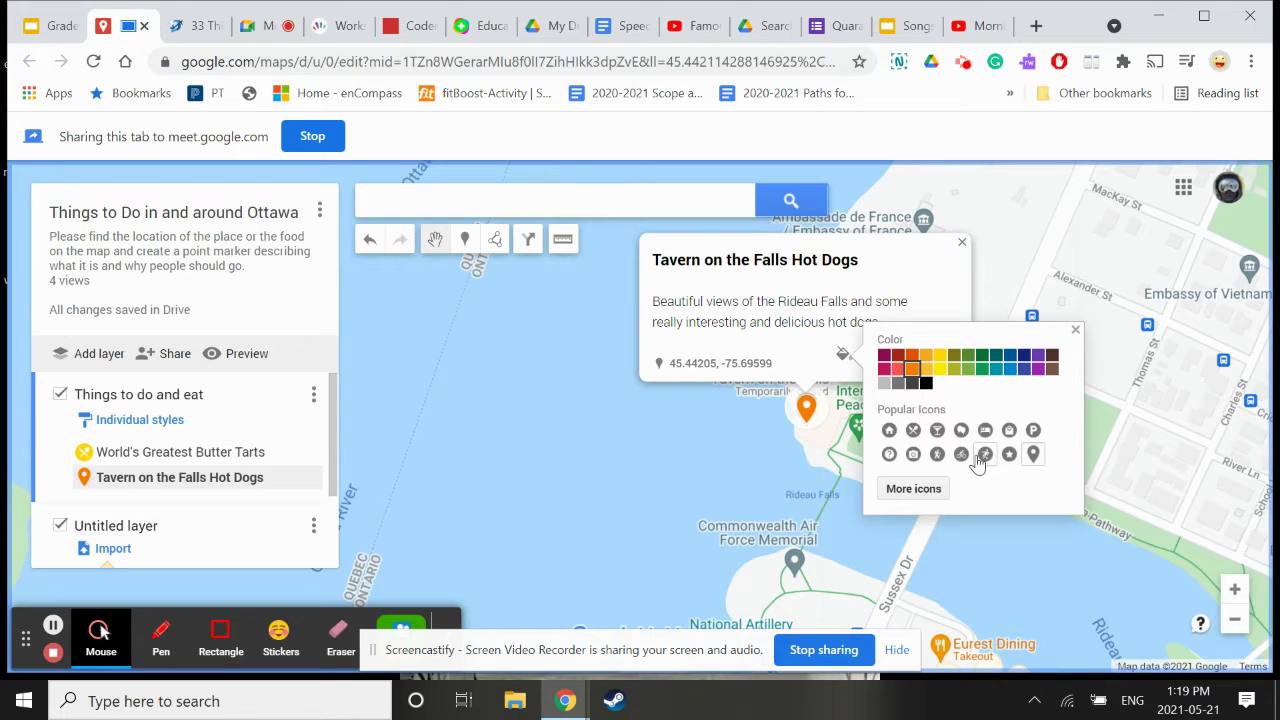
pyautogui.click(912, 355)
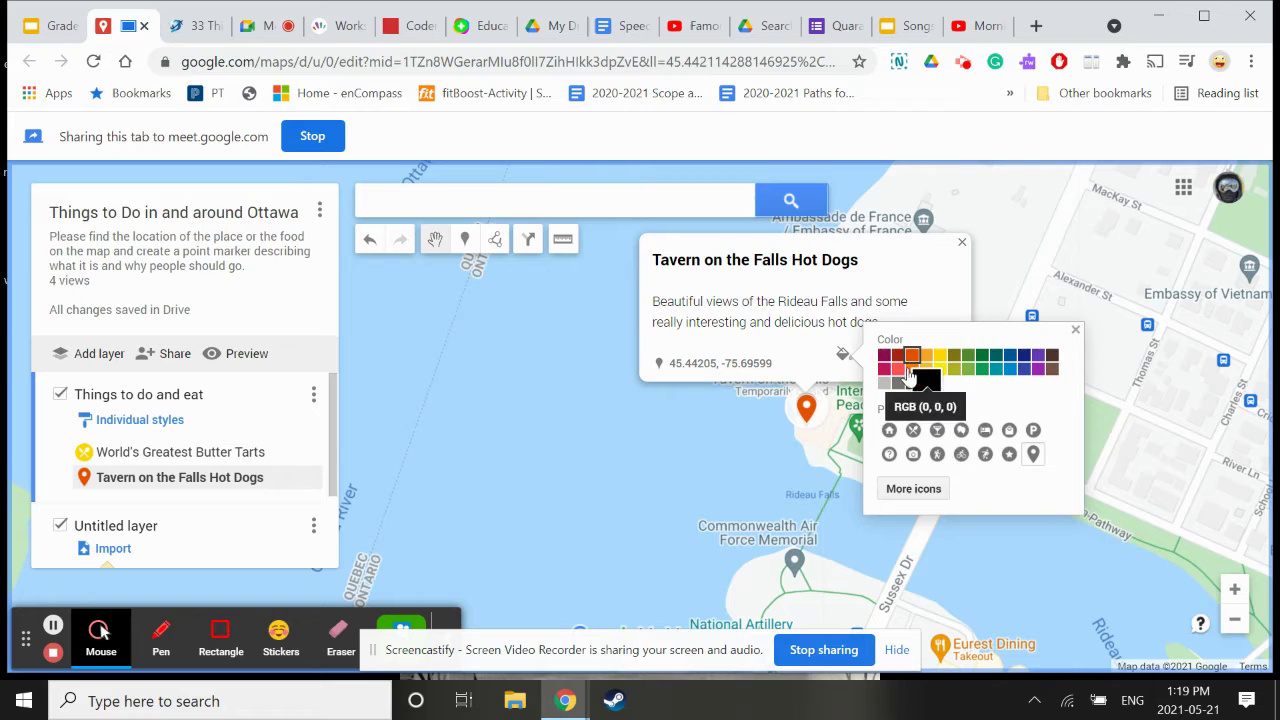
# Recolor the Tavern on the Falls Hot Dogs marker to a lighter orange and give it the crossed fork-and-knife icon
pyautogui.click(912, 369)
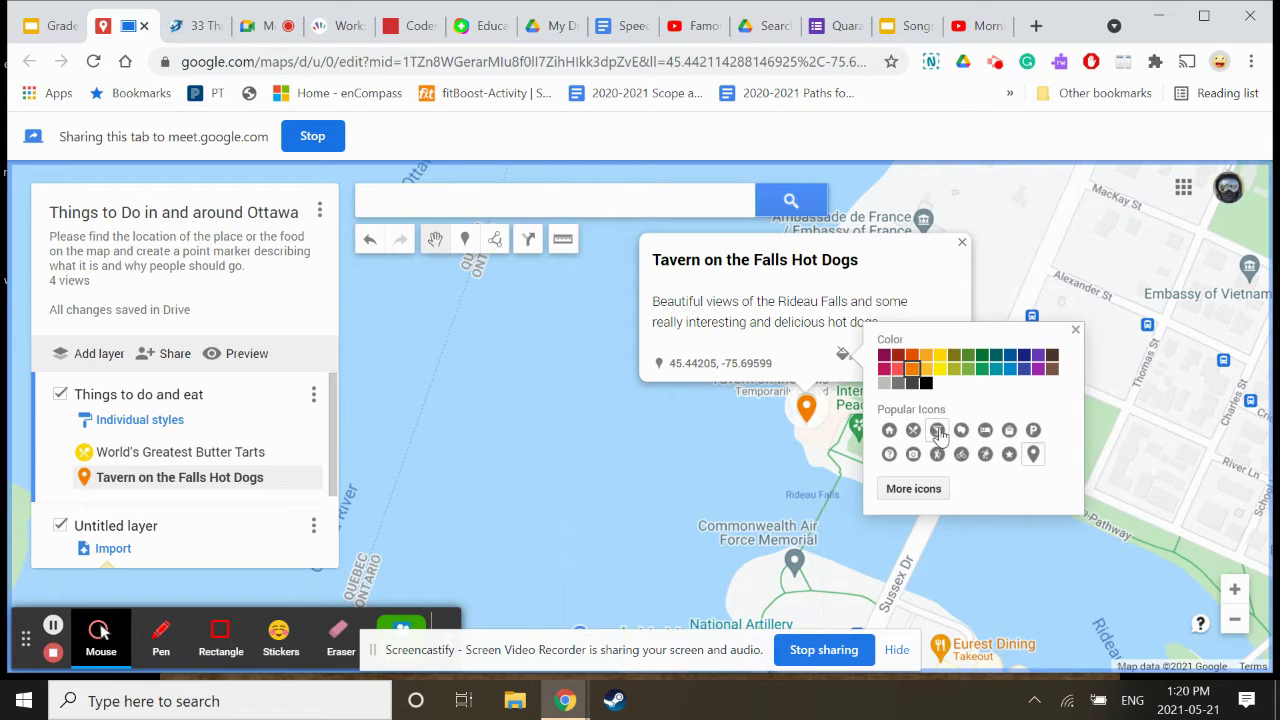
pyautogui.click(913, 431)
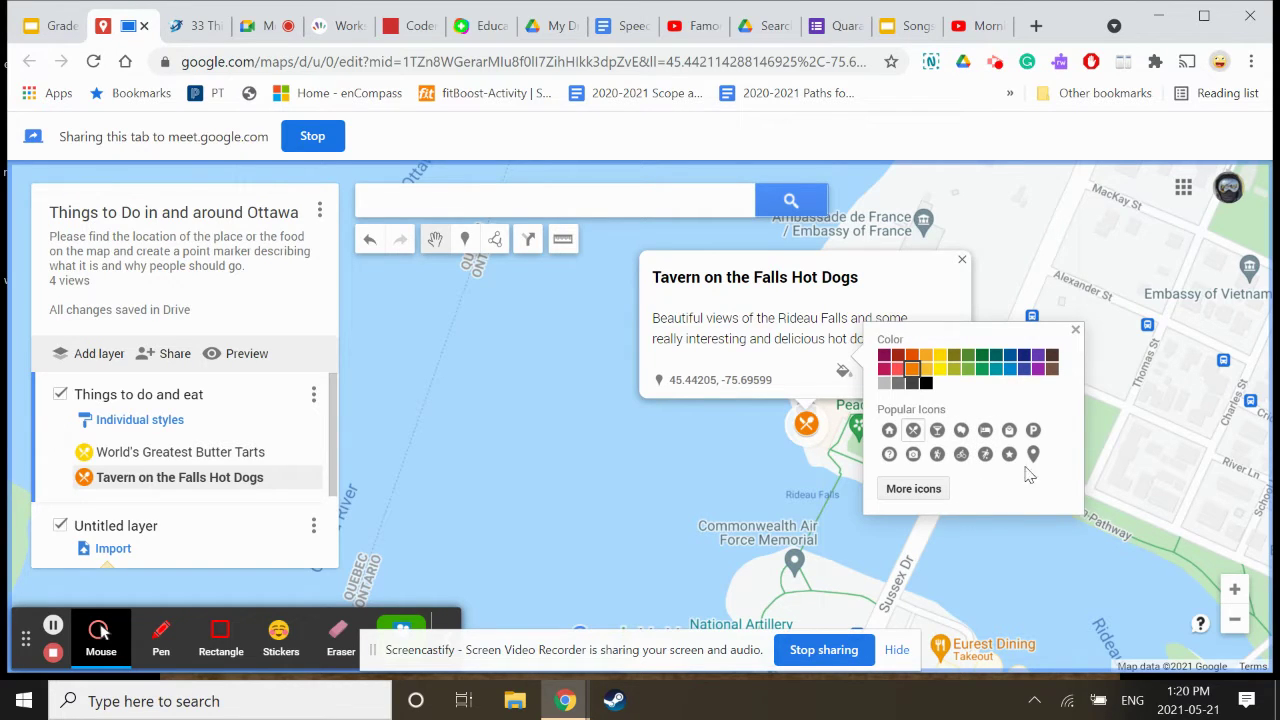
pyautogui.click(1075, 331)
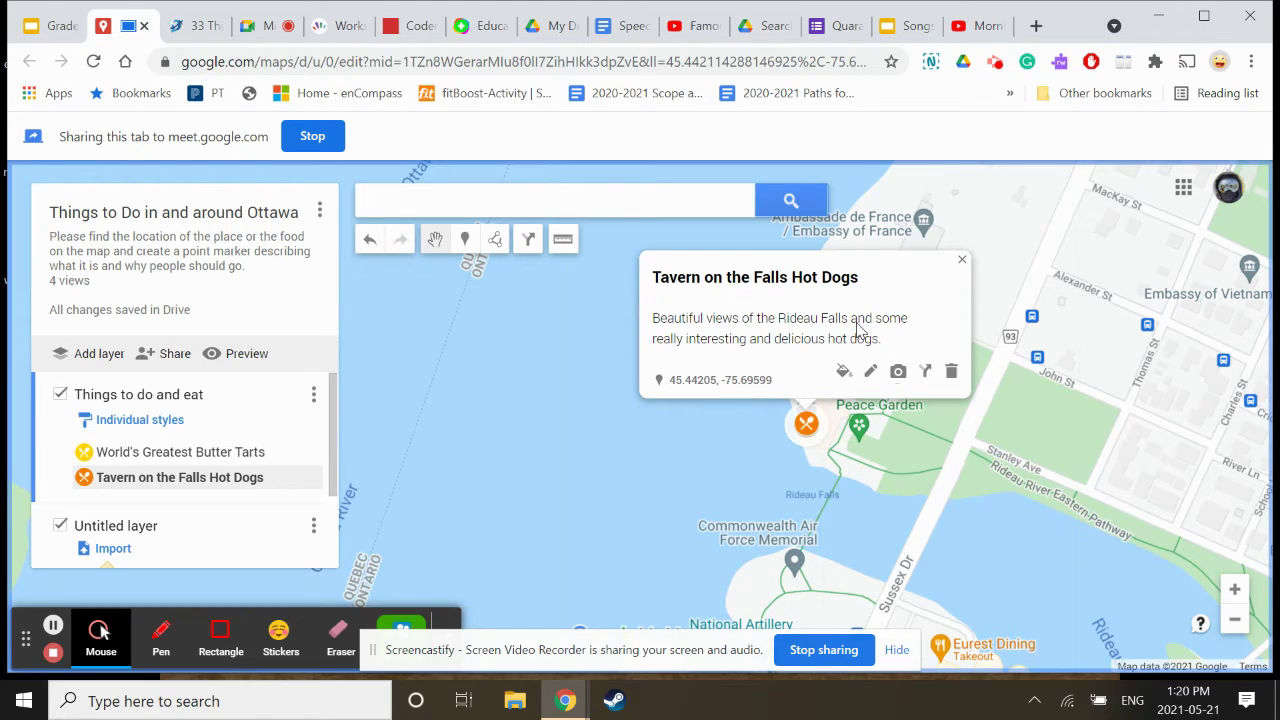
# Add the author's name after a dash to the end of the Tavern on the Falls Hot Dogs description and save
pyautogui.click(870, 372)
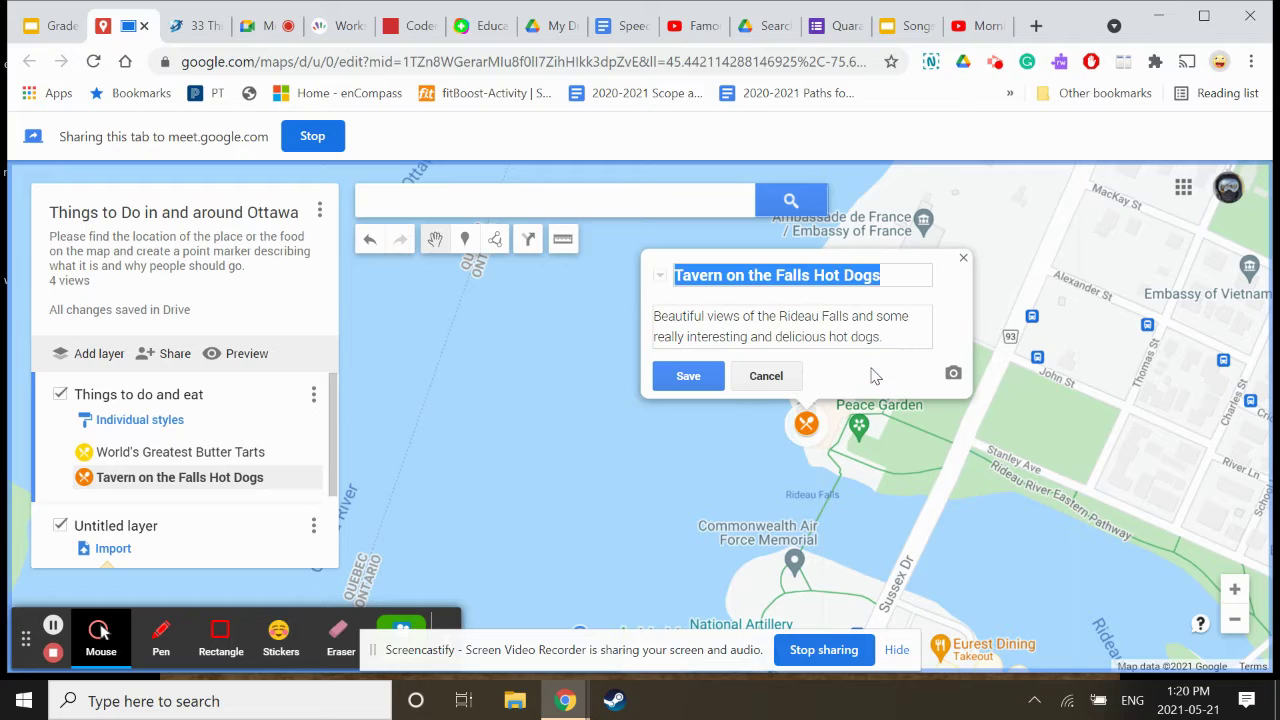
pyautogui.click(898, 336)
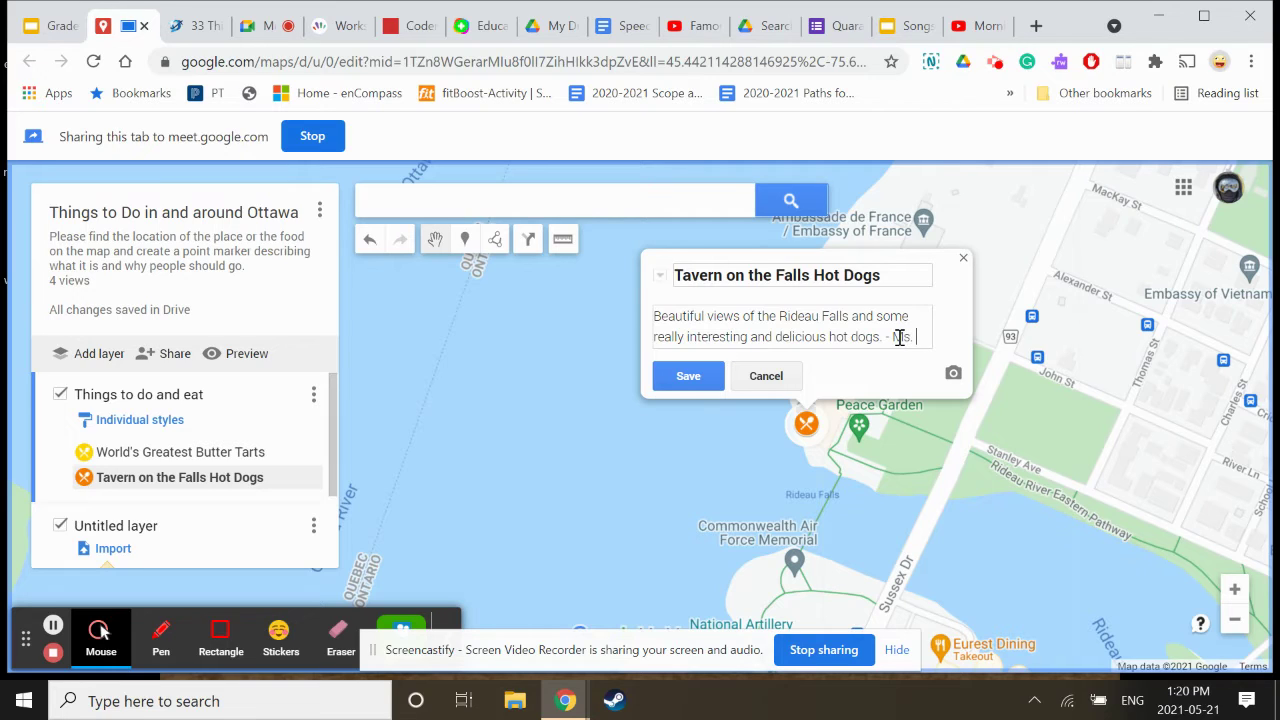
pyautogui.write('- Ms. Vanasse')
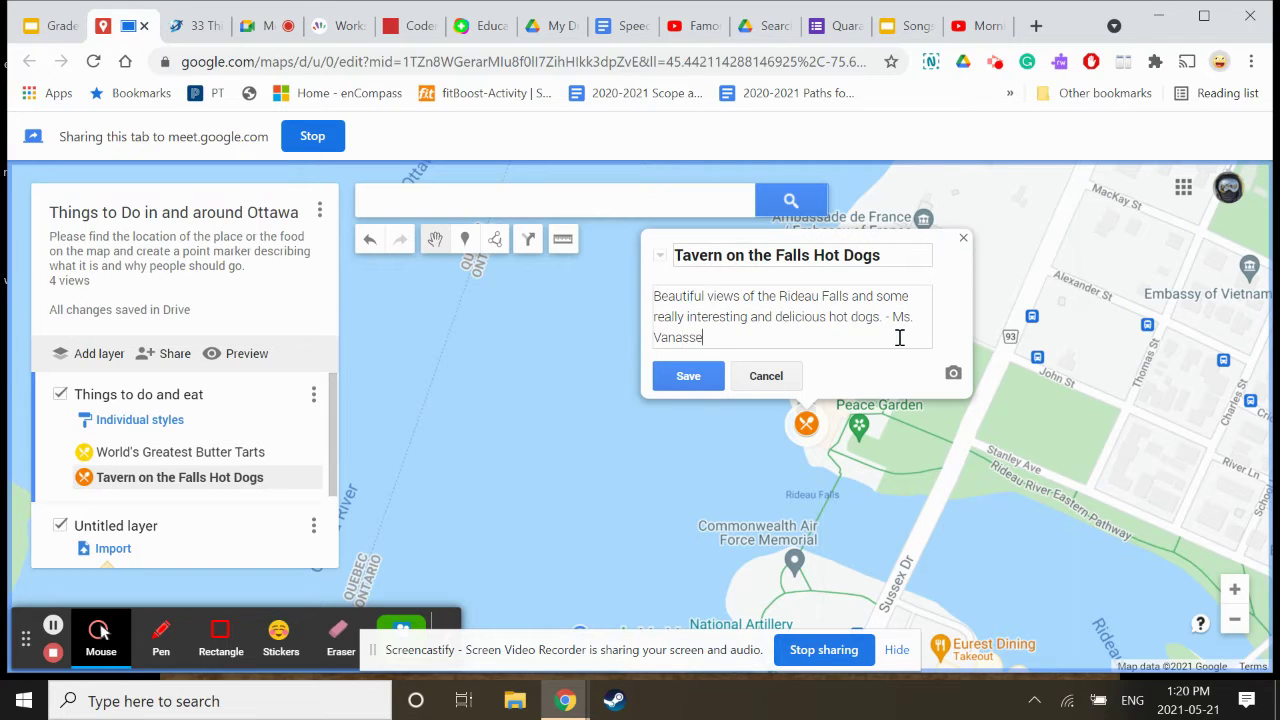
pyautogui.click(684, 377)
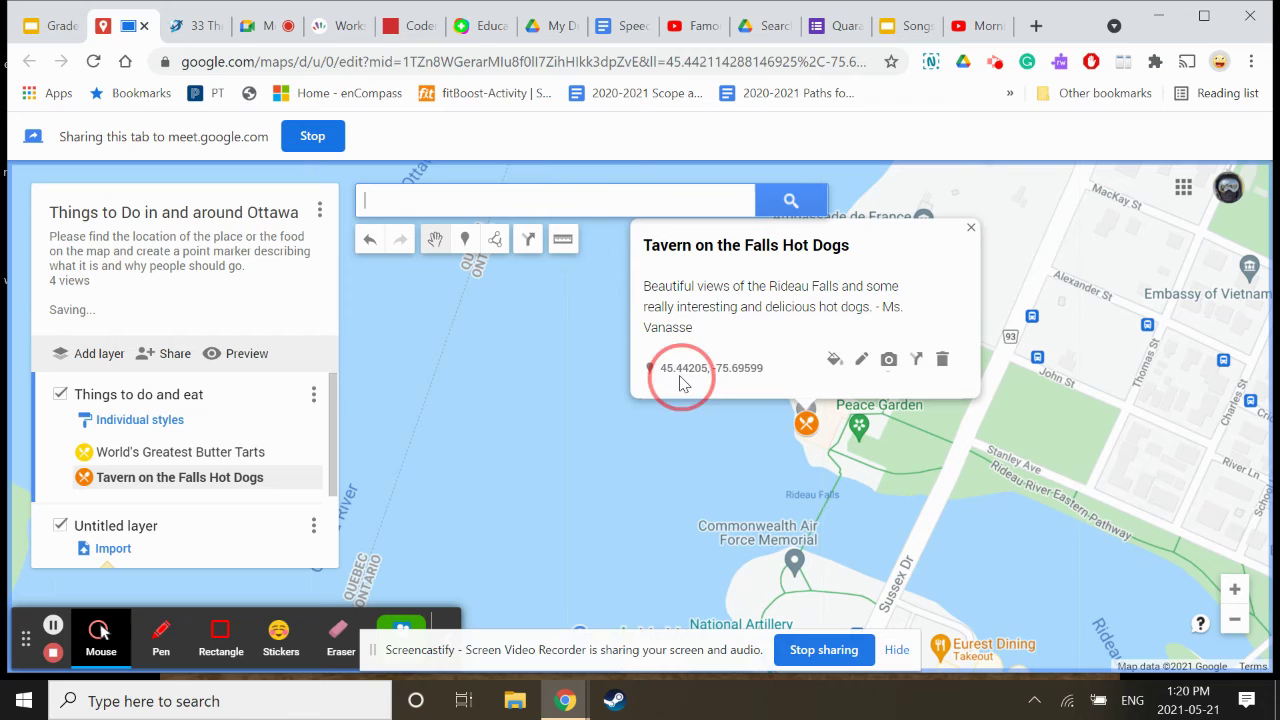
# Add the author's name after a dash to the end of the World's Greatest Butter Tarts description and save
pyautogui.click(180, 452)
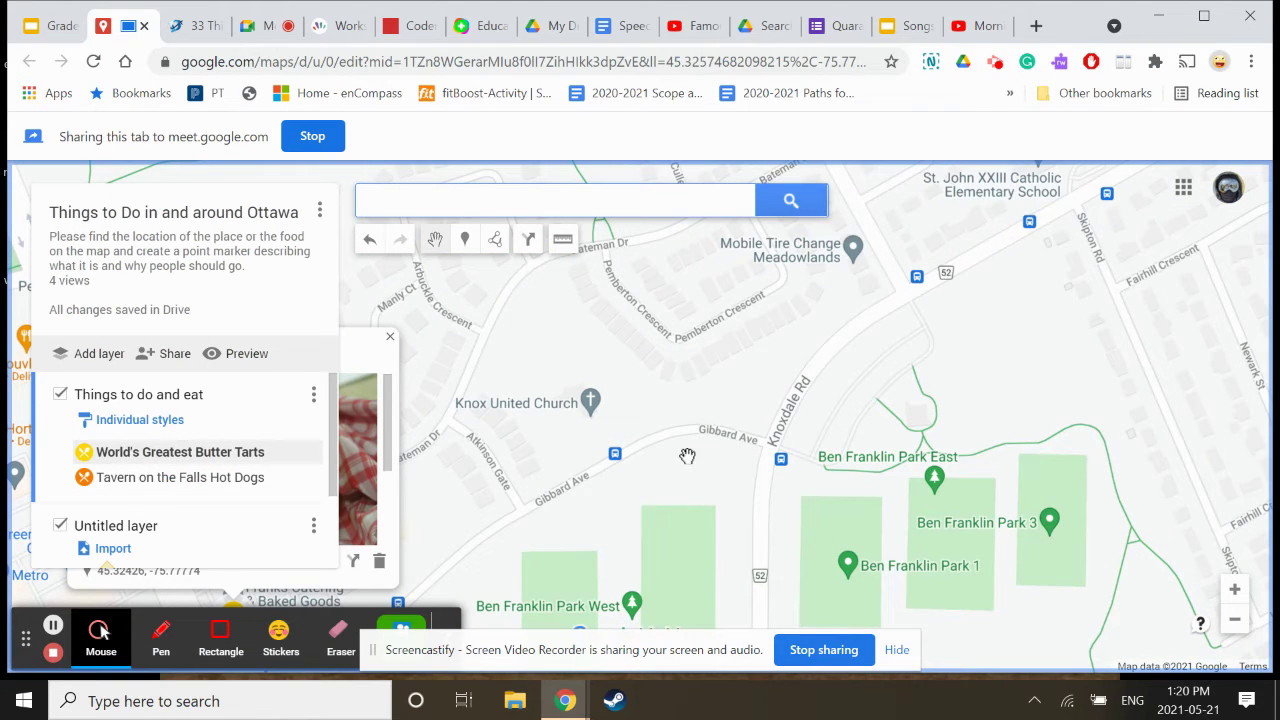
pyautogui.scroll(-3, 698, 459)
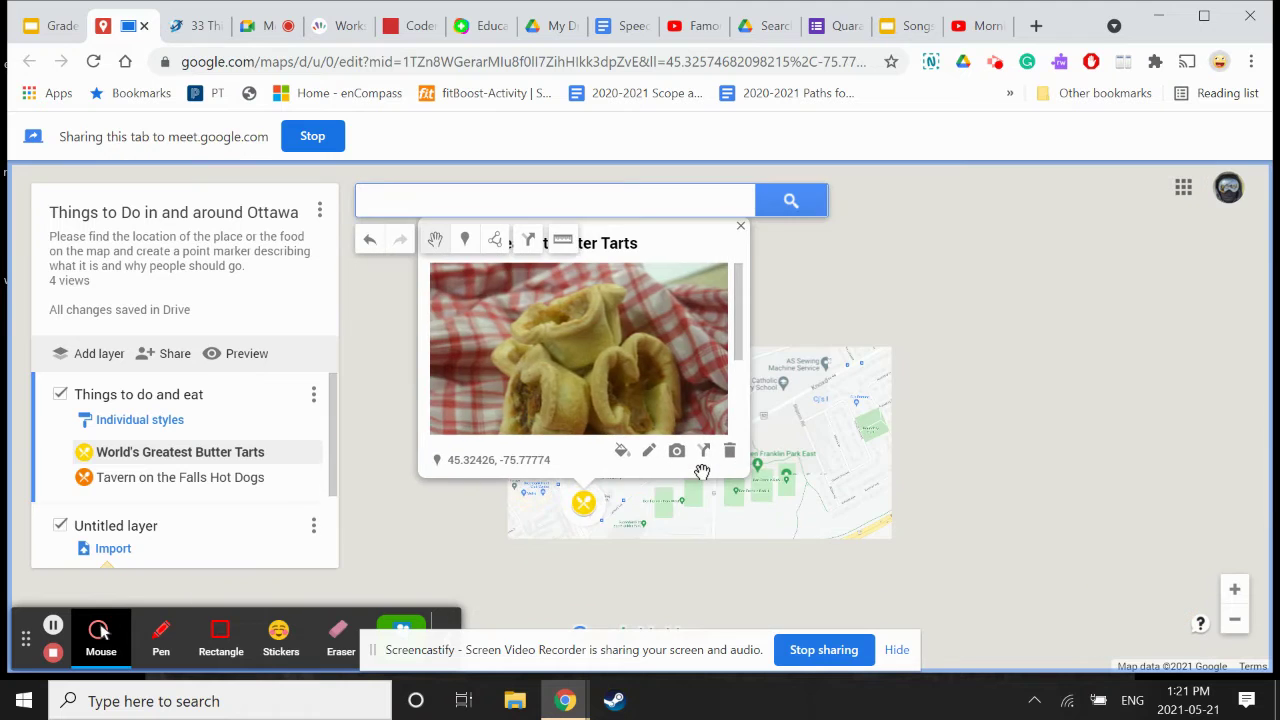
pyautogui.click(648, 451)
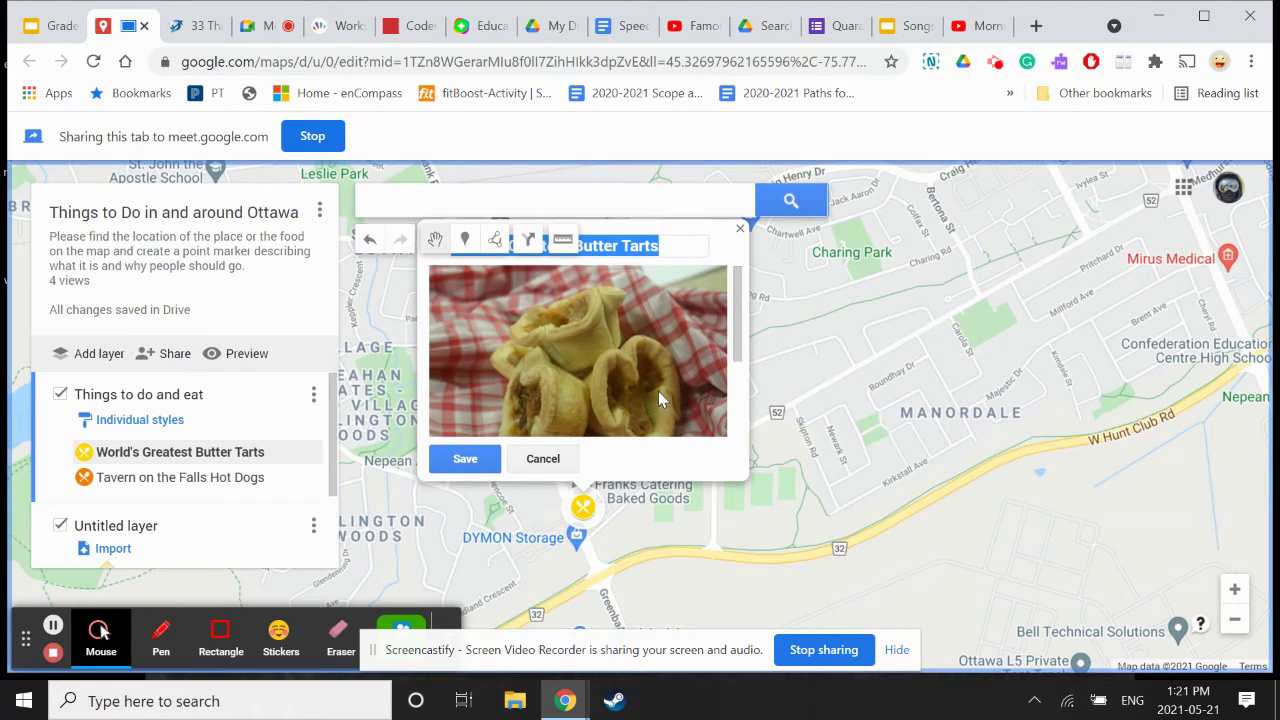
pyautogui.moveTo(738, 337); pyautogui.dragTo(726, 457)
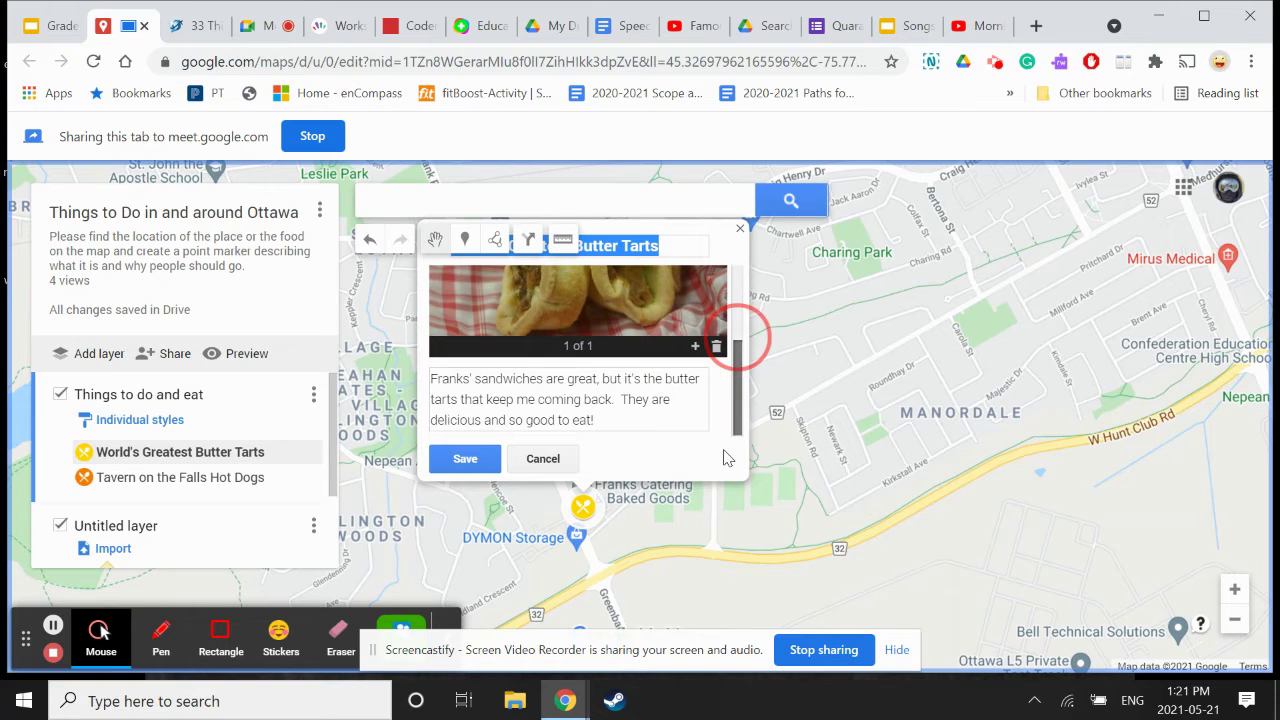
pyautogui.click(621, 415)
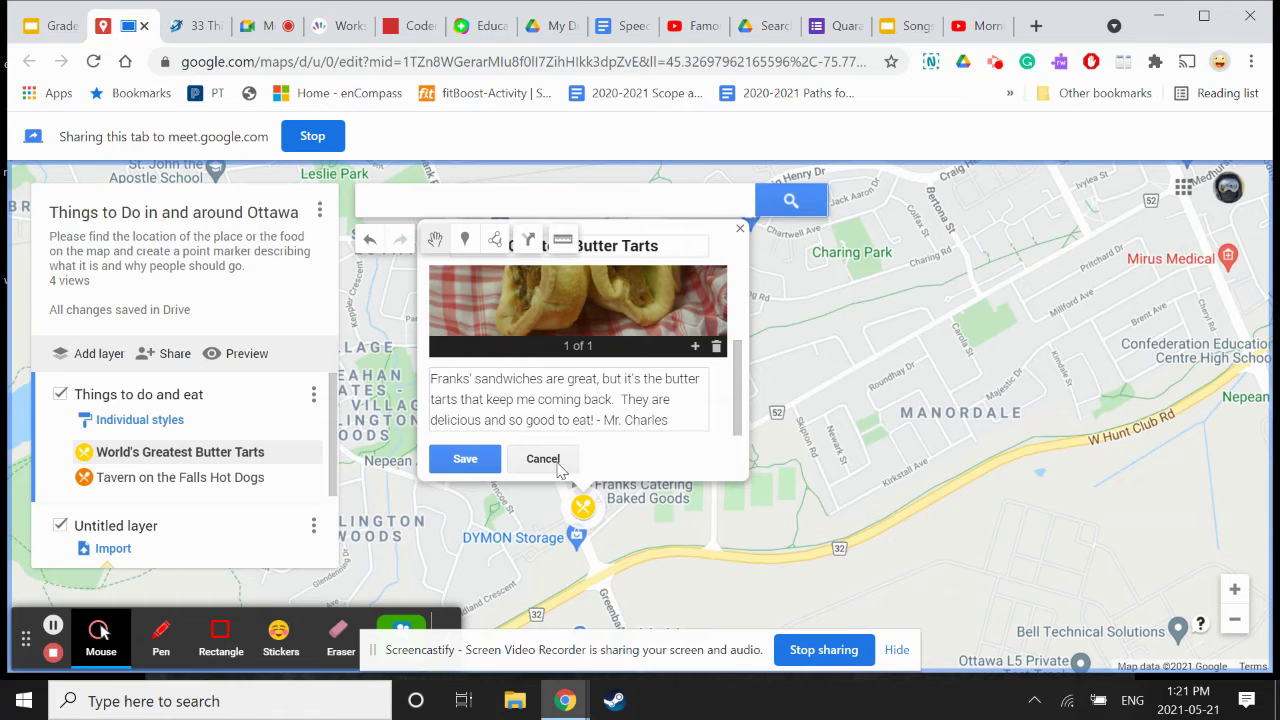
pyautogui.click(462, 463)
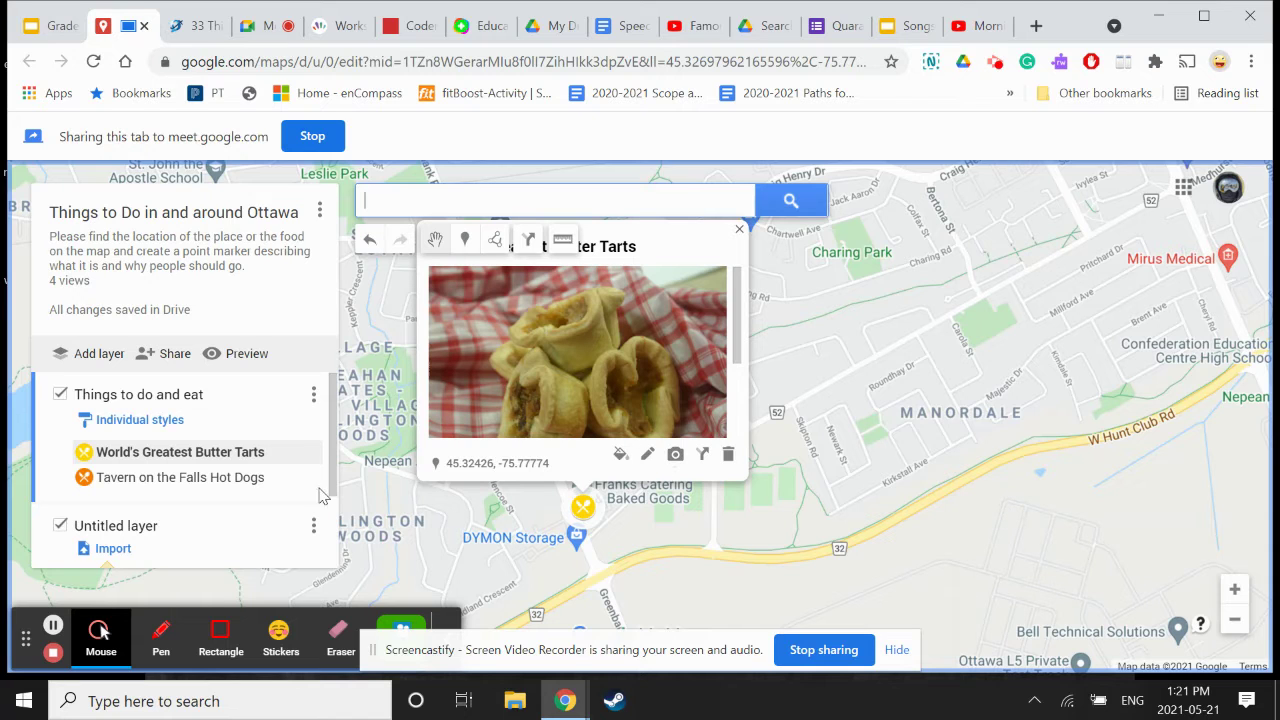
# Start adding an image to the Tavern on the Falls Hot Dogs marker and search Google Images for "Tavern on the Falls Hot dog"
pyautogui.click(205, 484)
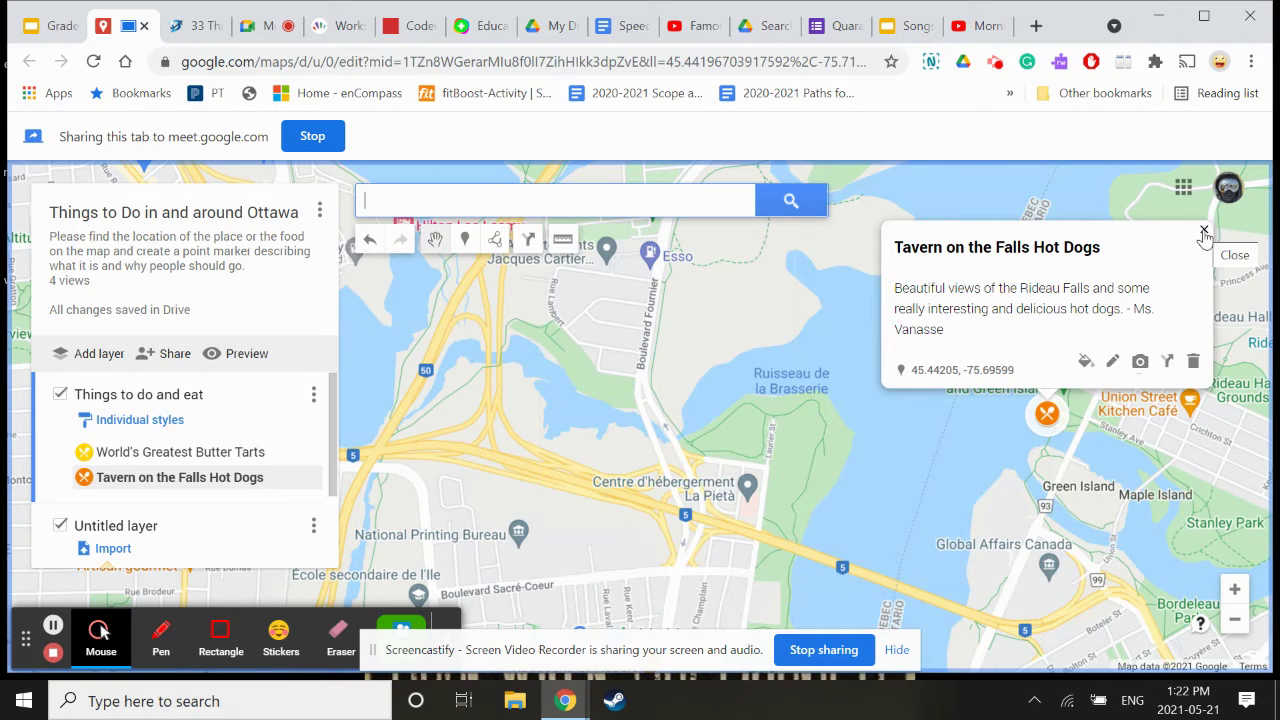
pyautogui.click(1205, 233)
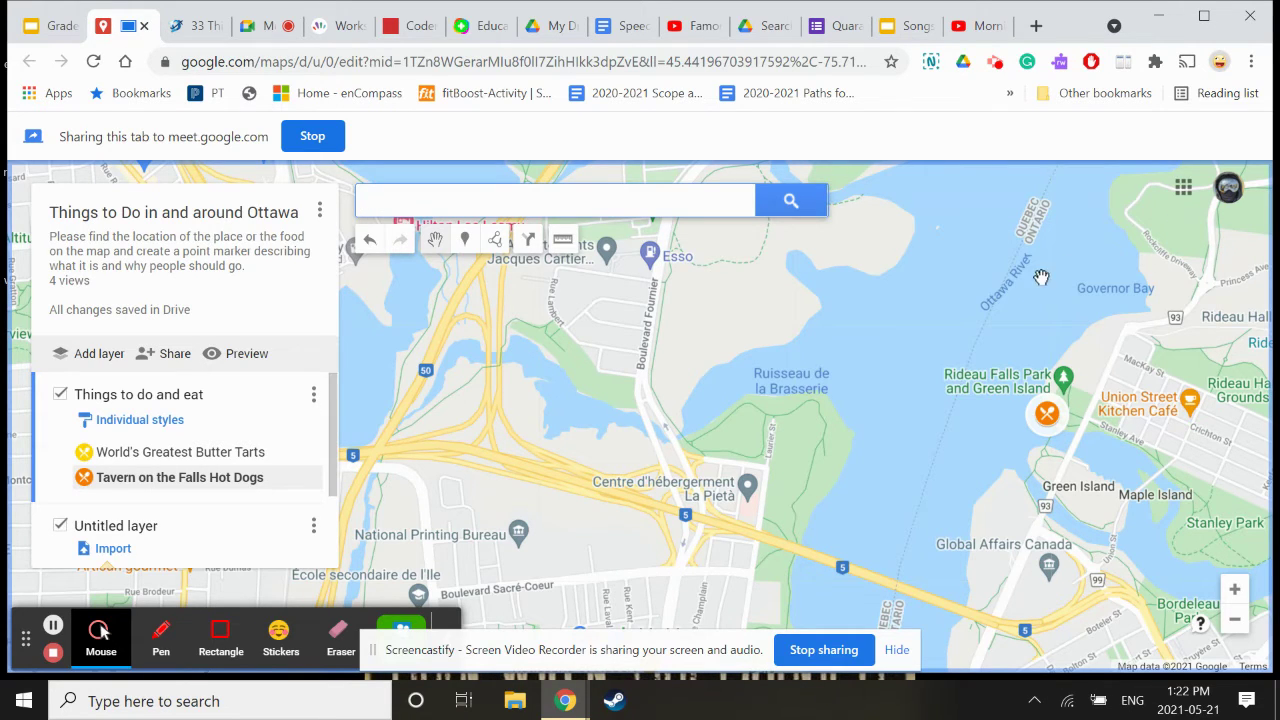
pyautogui.moveTo(1037, 276); pyautogui.dragTo(895, 175)
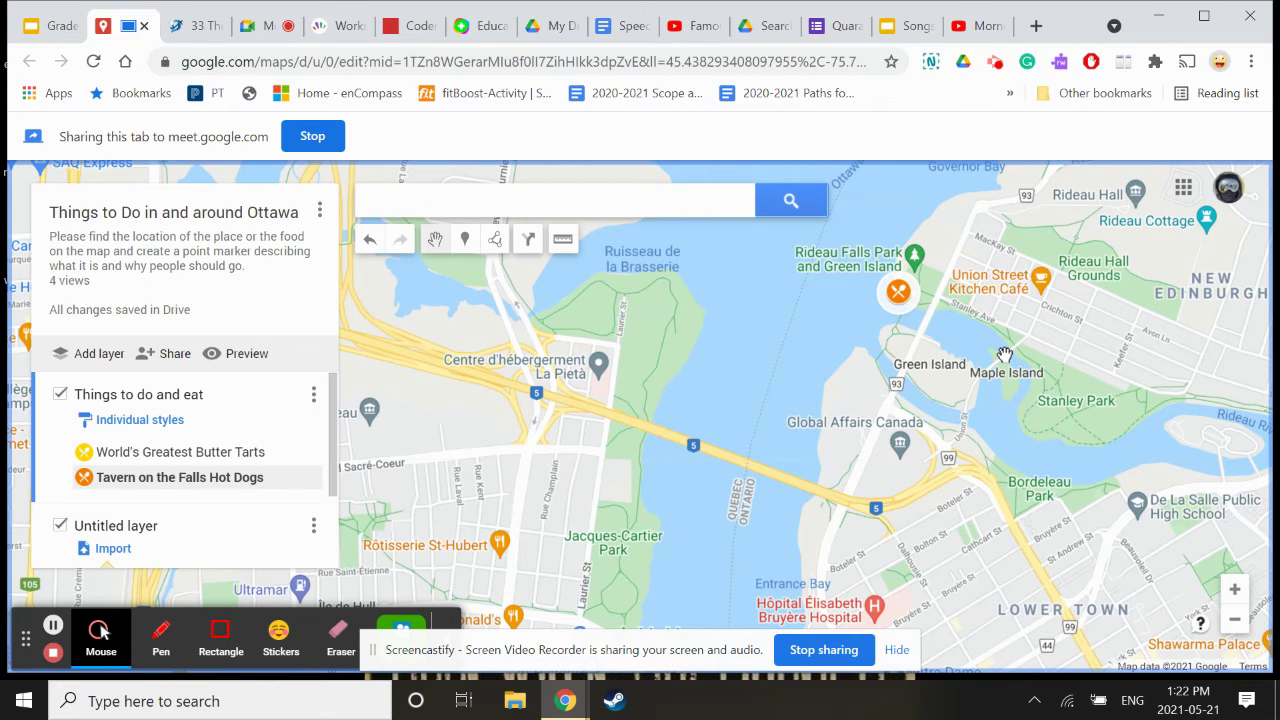
pyautogui.scroll(2, 862, 322)
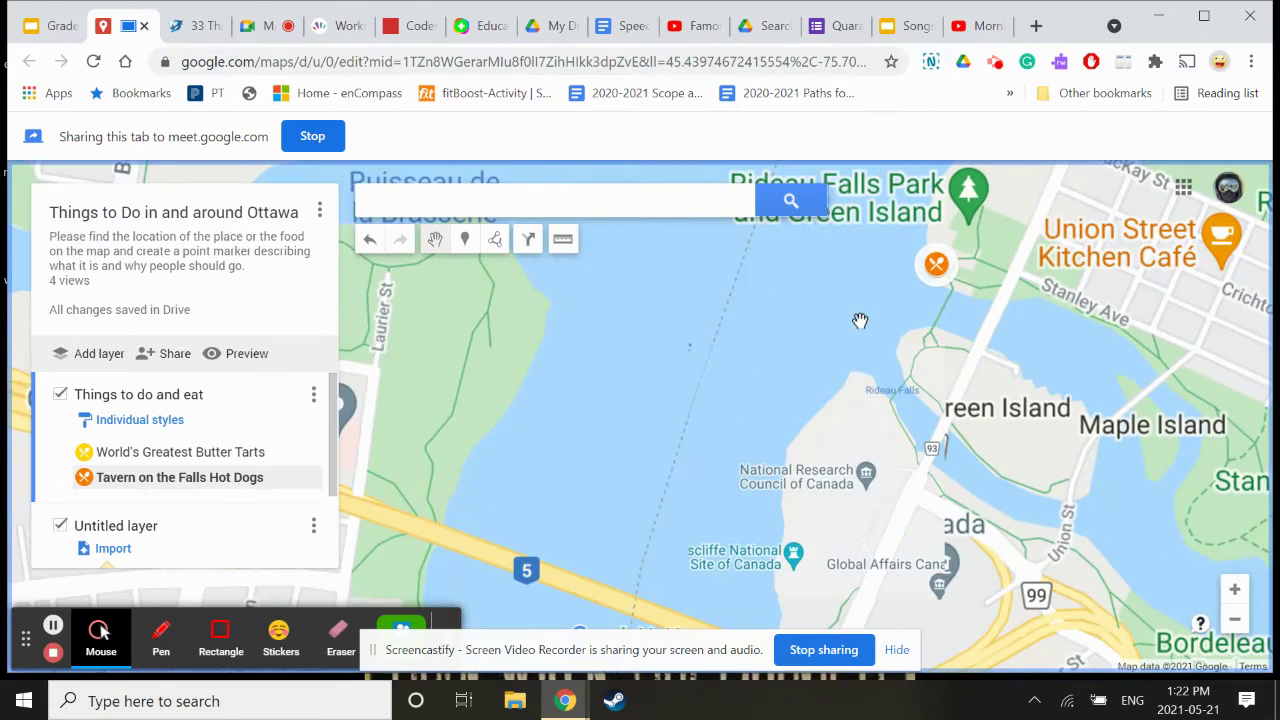
pyautogui.scroll(1, 860, 320)
pyautogui.moveTo(857, 320); pyautogui.dragTo(809, 477)
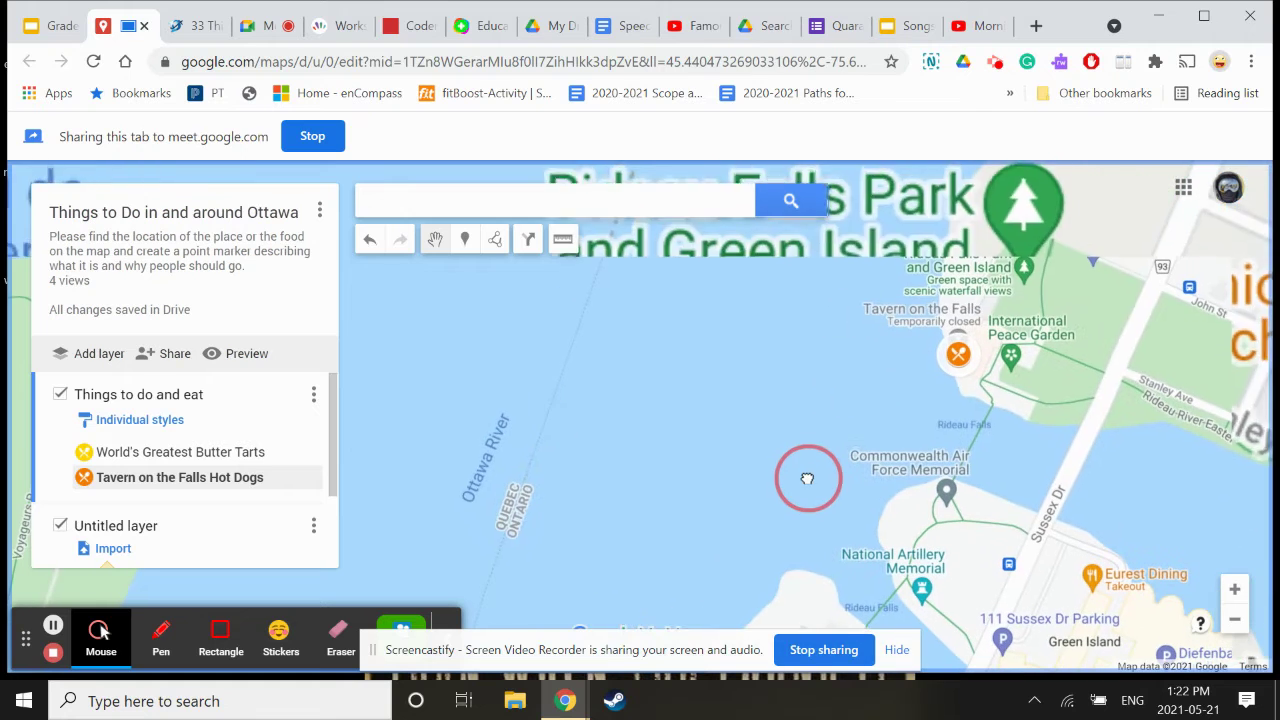
pyautogui.click(958, 355)
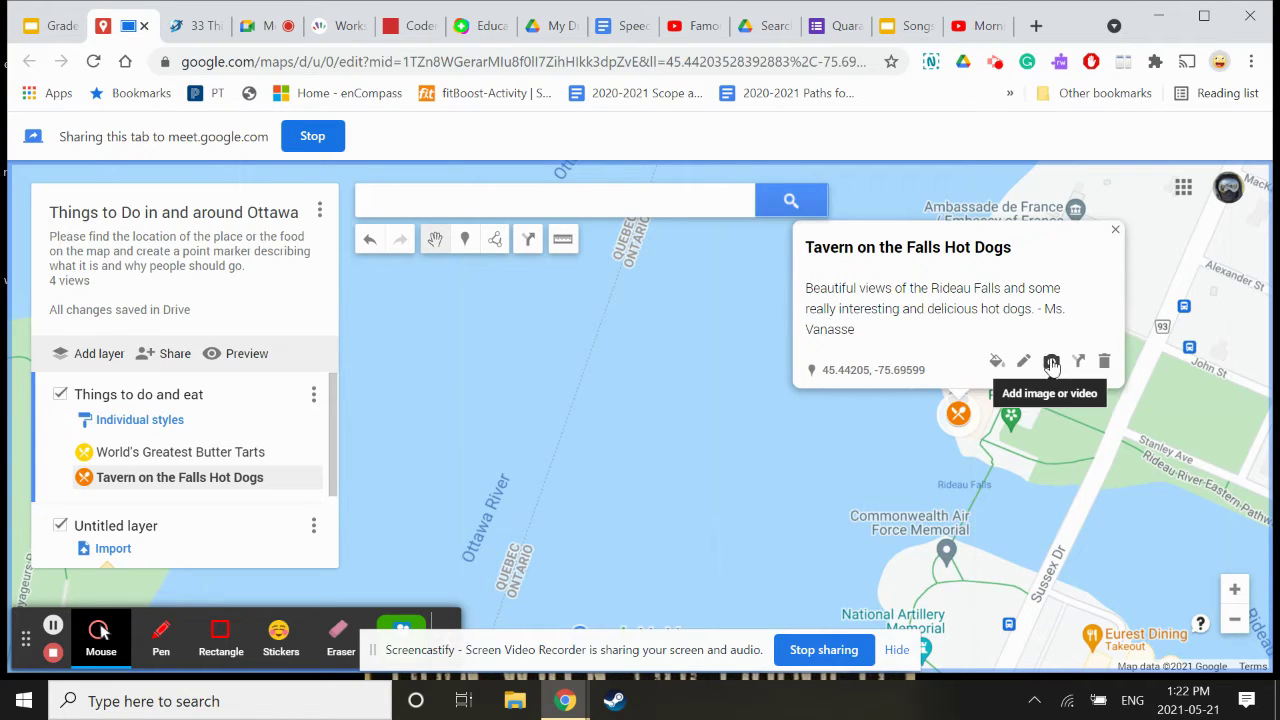
pyautogui.click(1051, 364)
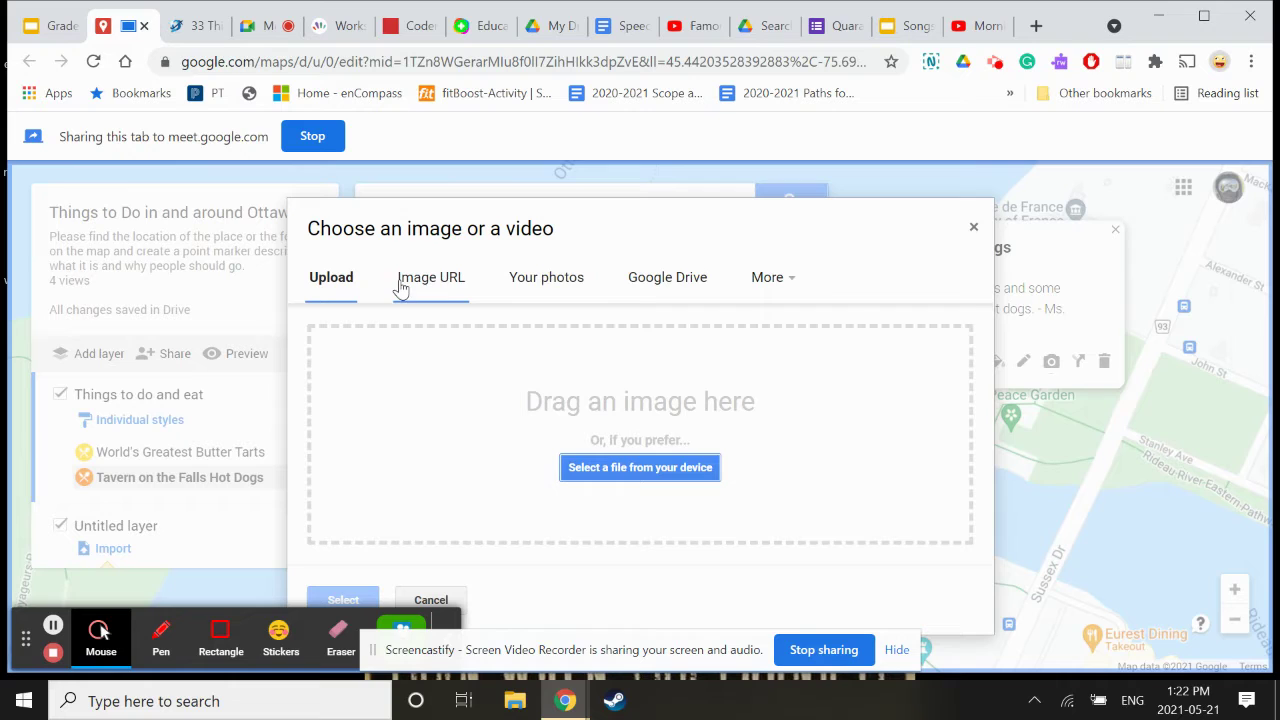
pyautogui.click(789, 284)
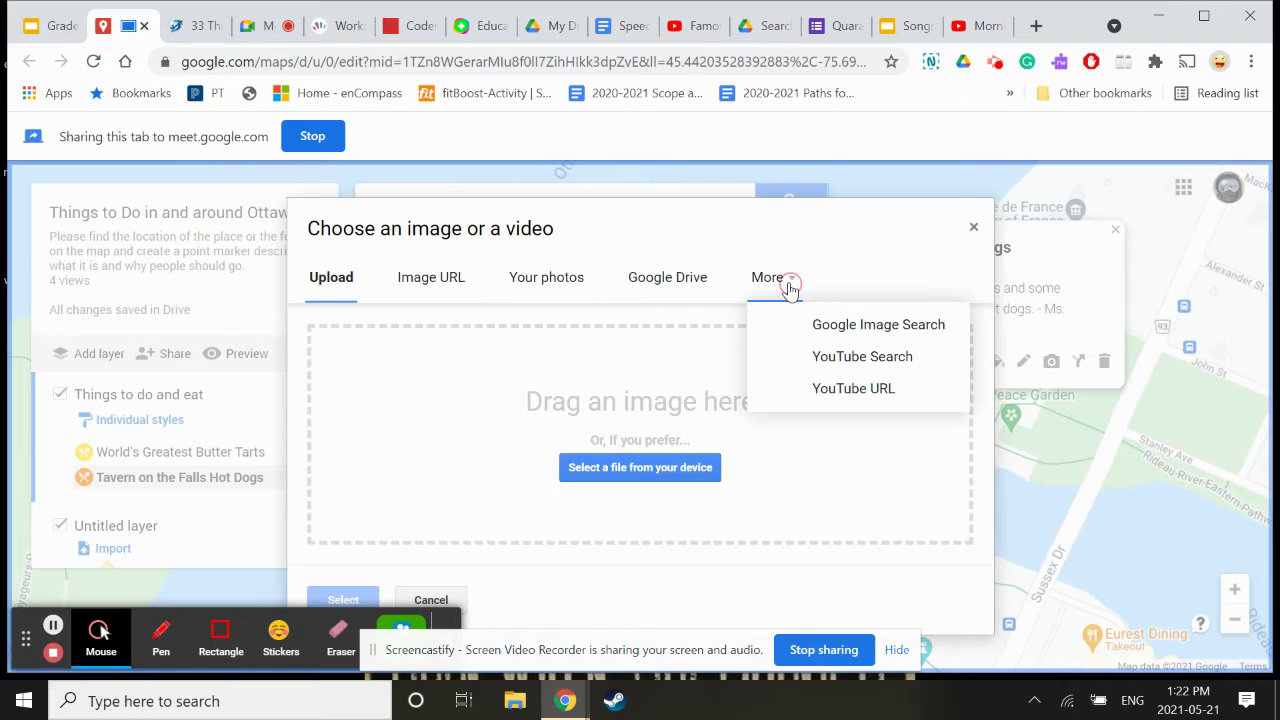
pyautogui.click(903, 327)
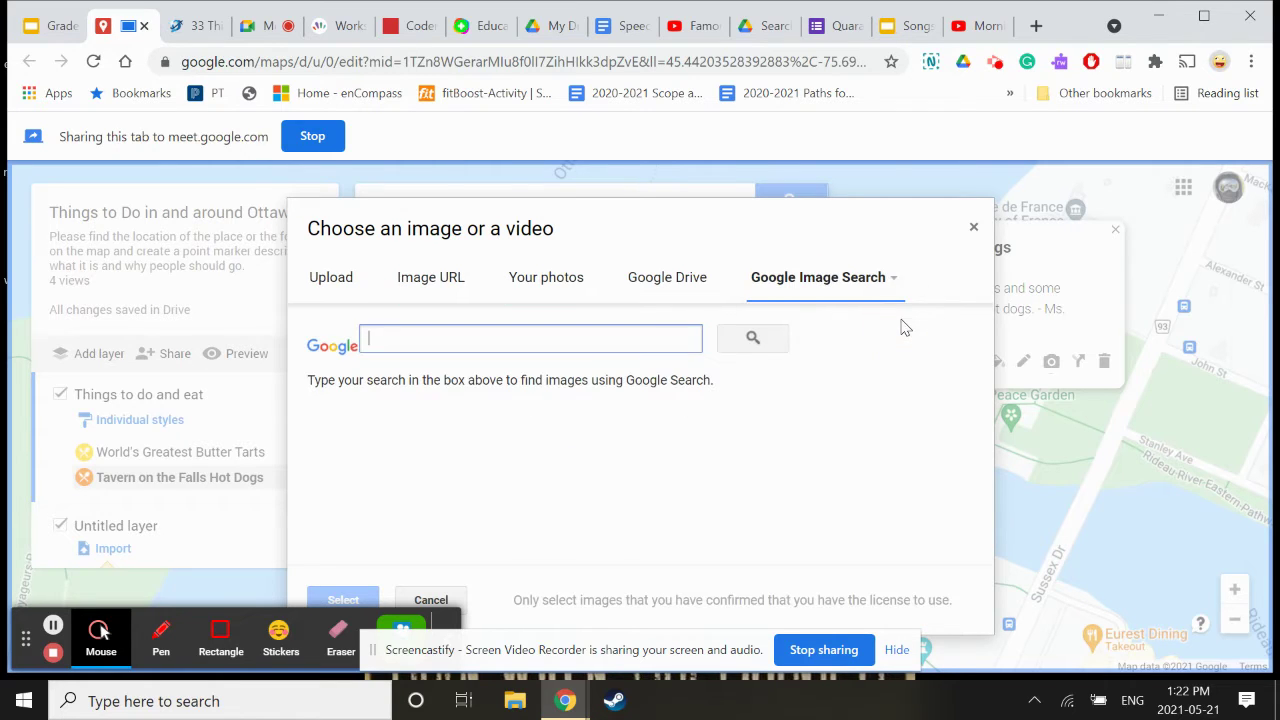
pyautogui.click(567, 336)
pyautogui.write('Tavern on the Falls Hot dog')
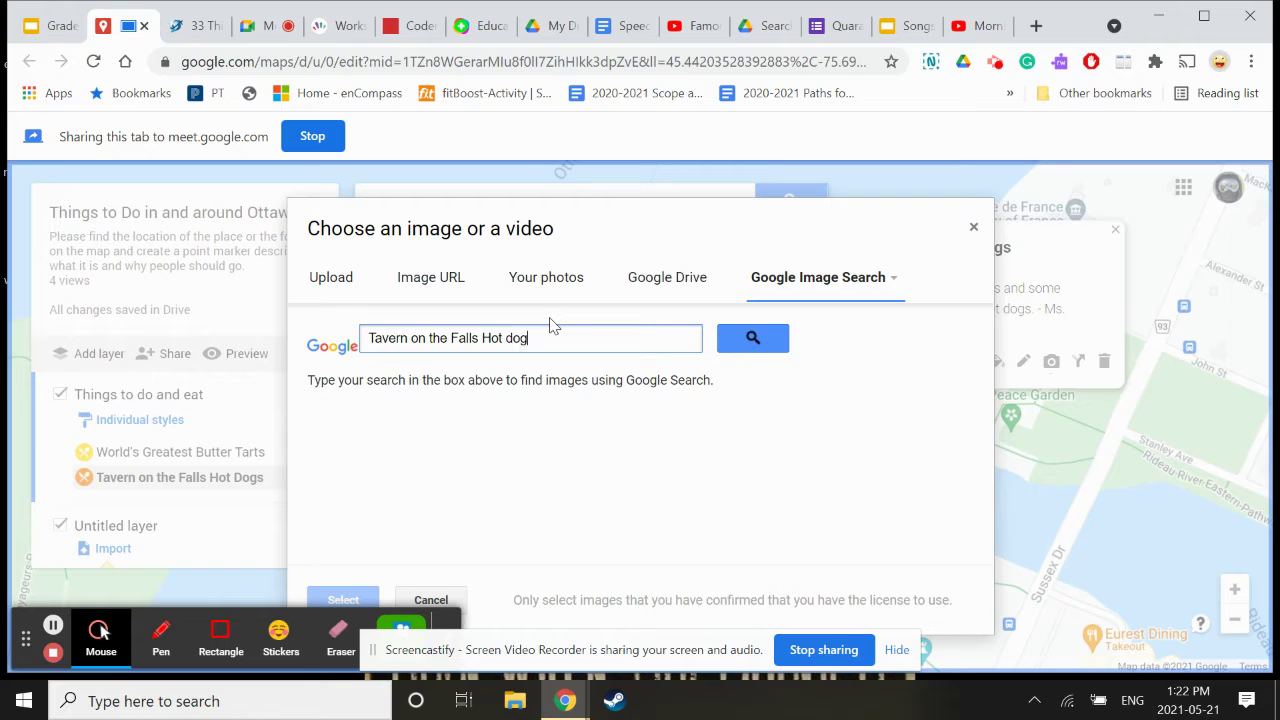
pyautogui.press('Return')
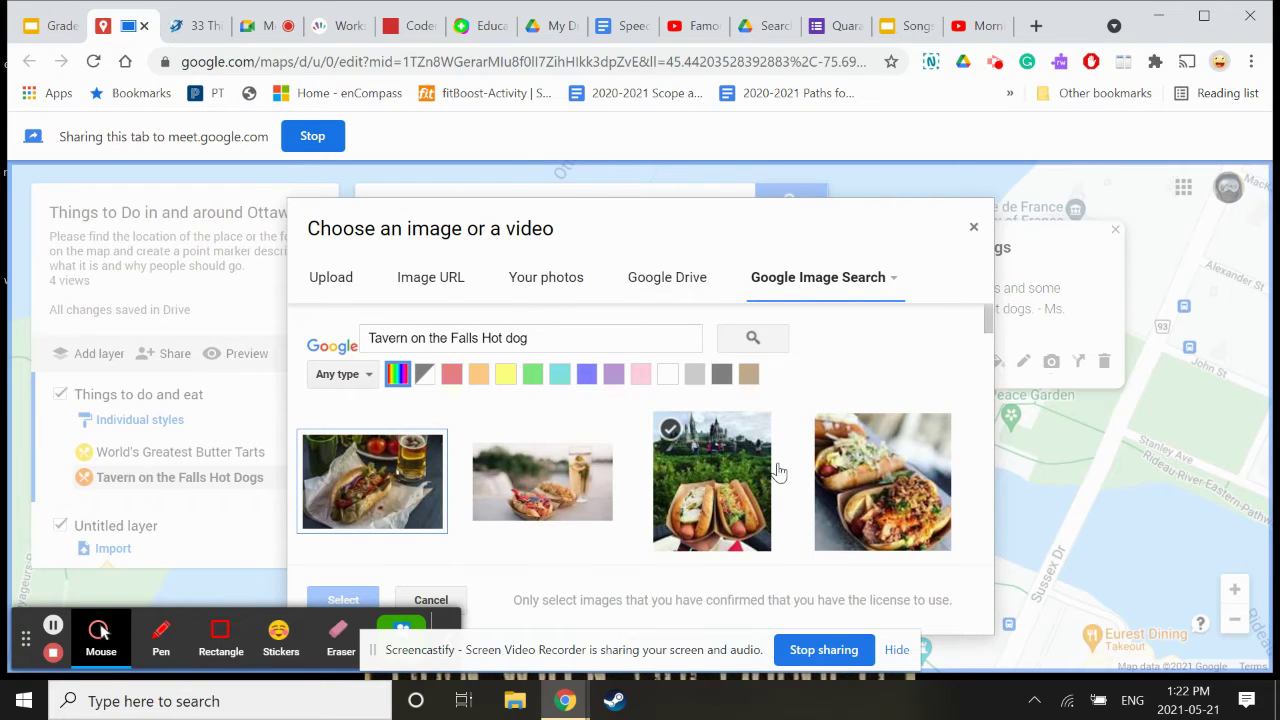
# Attach the photo of two hot dogs in front of greenery and the Parliament buildings to the marker, and save it
pyautogui.click(706, 470)
pyautogui.scroll(-2, 743, 503)
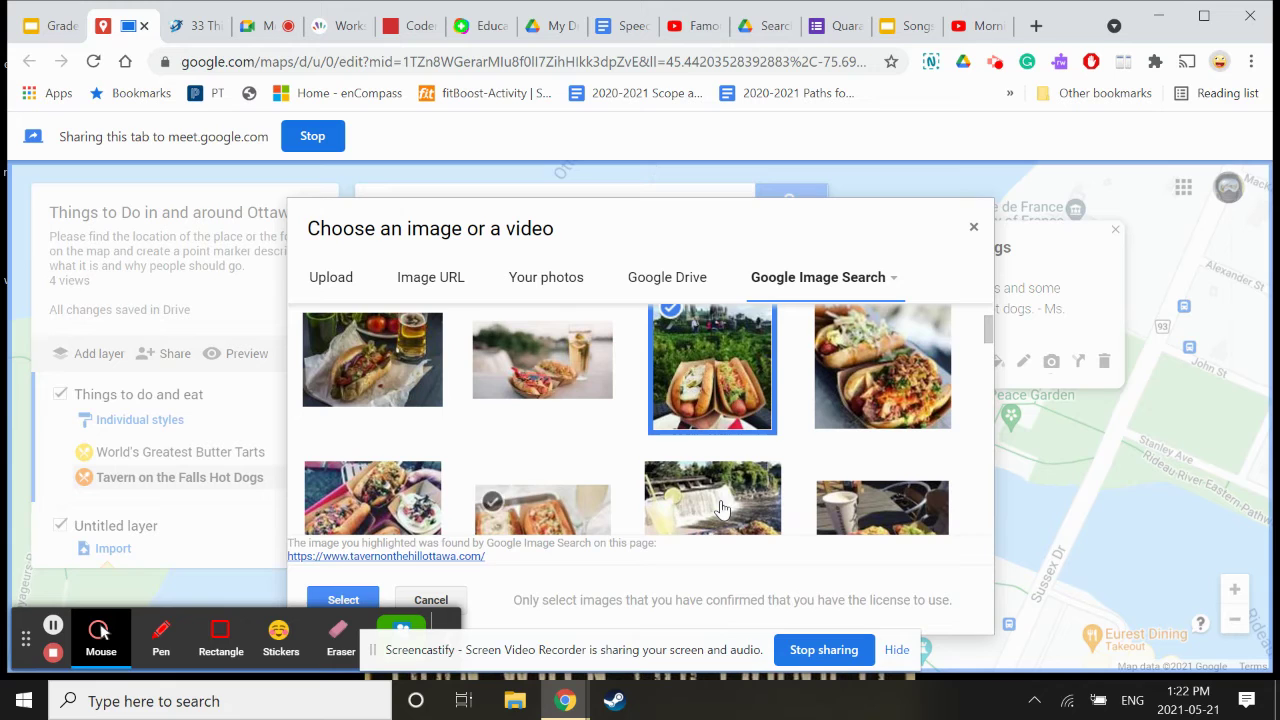
pyautogui.click(352, 600)
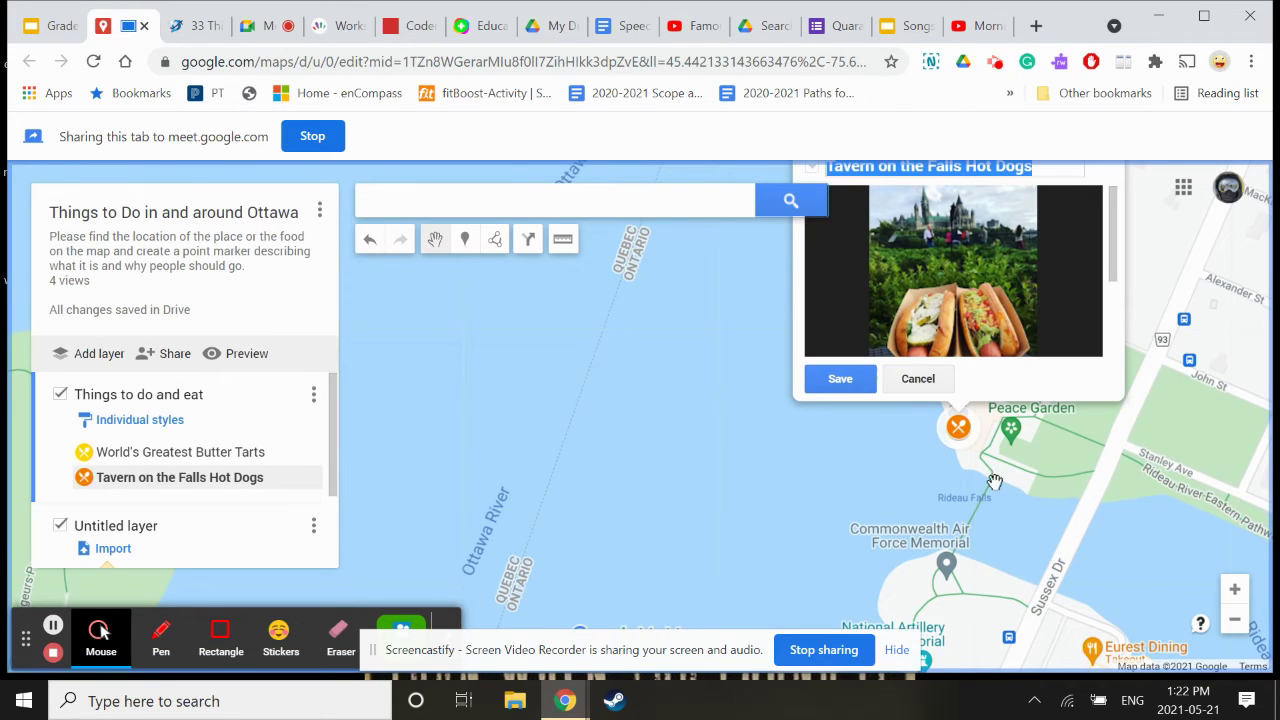
pyautogui.click(840, 380)
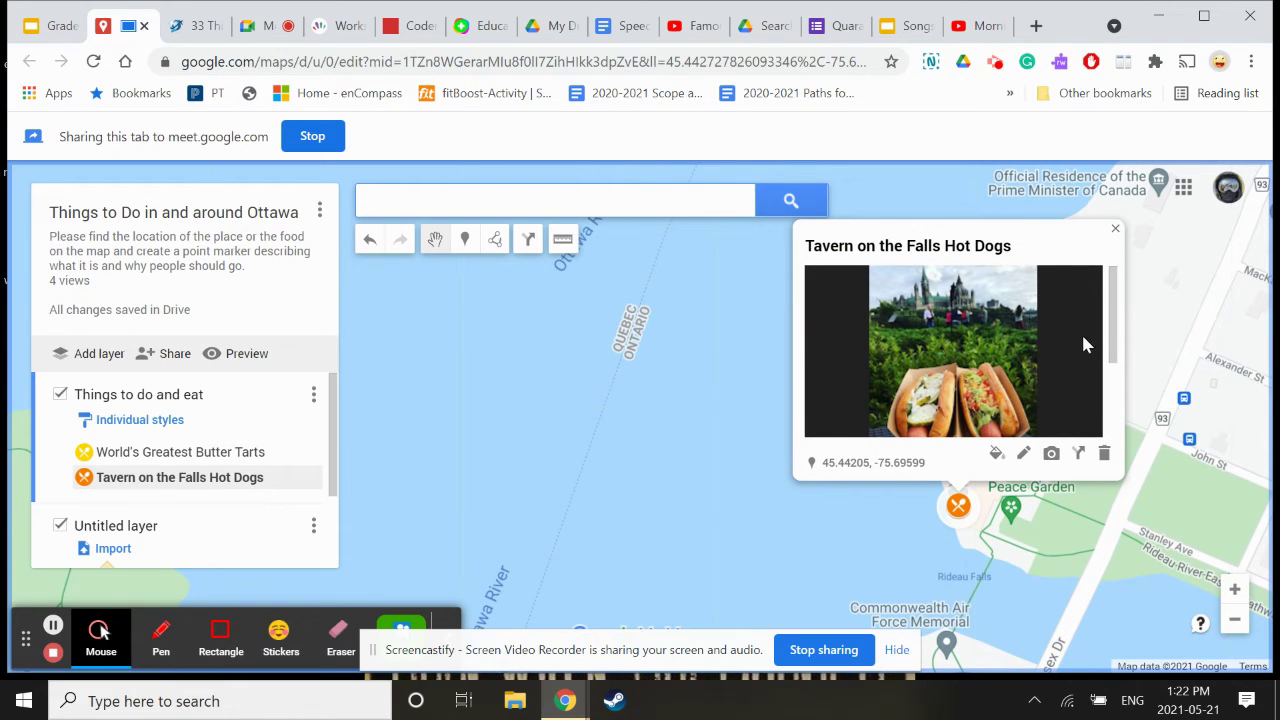
pyautogui.moveTo(1113, 330)
pyautogui.mouseDown()
pyautogui.moveTo(1113, 398)
pyautogui.moveTo(1113, 330)
pyautogui.mouseUp()
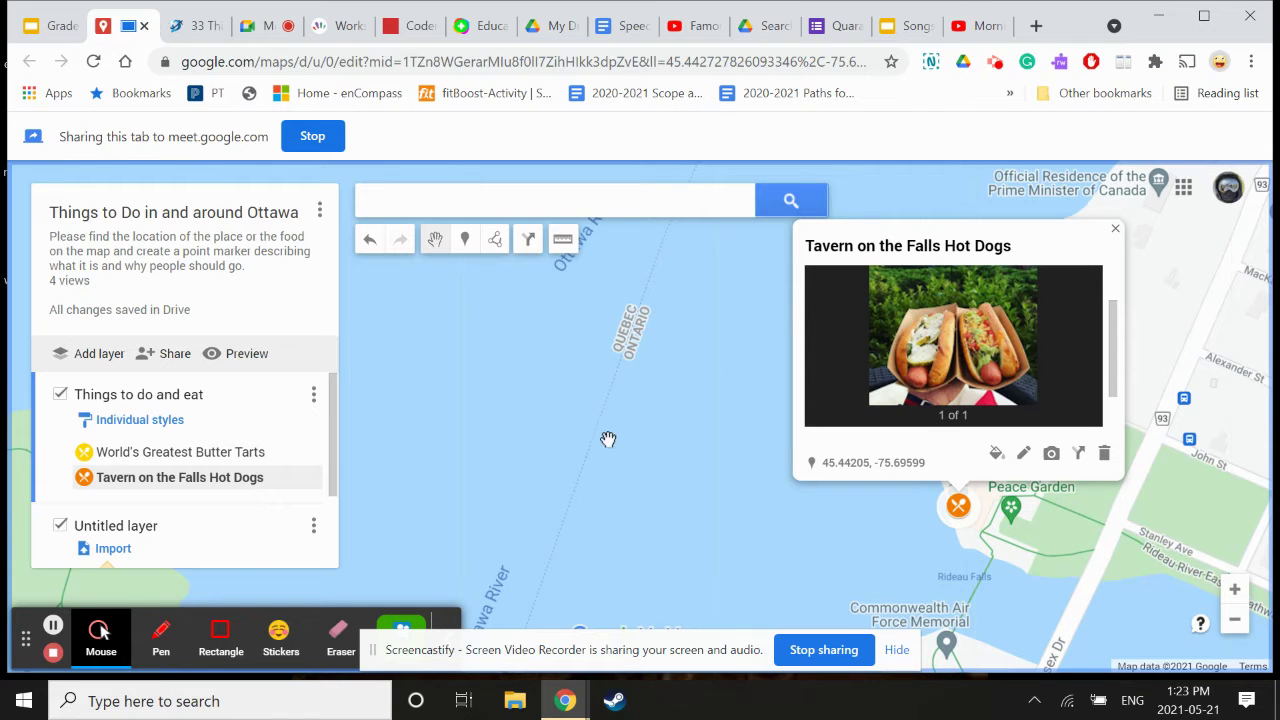
# Examine the map from Rideau Falls across central Ottawa and south to the Barrhaven and Twin Elm area
pyautogui.moveTo(1196, 263); pyautogui.dragTo(1064, 240)
pyautogui.click(944, 203)
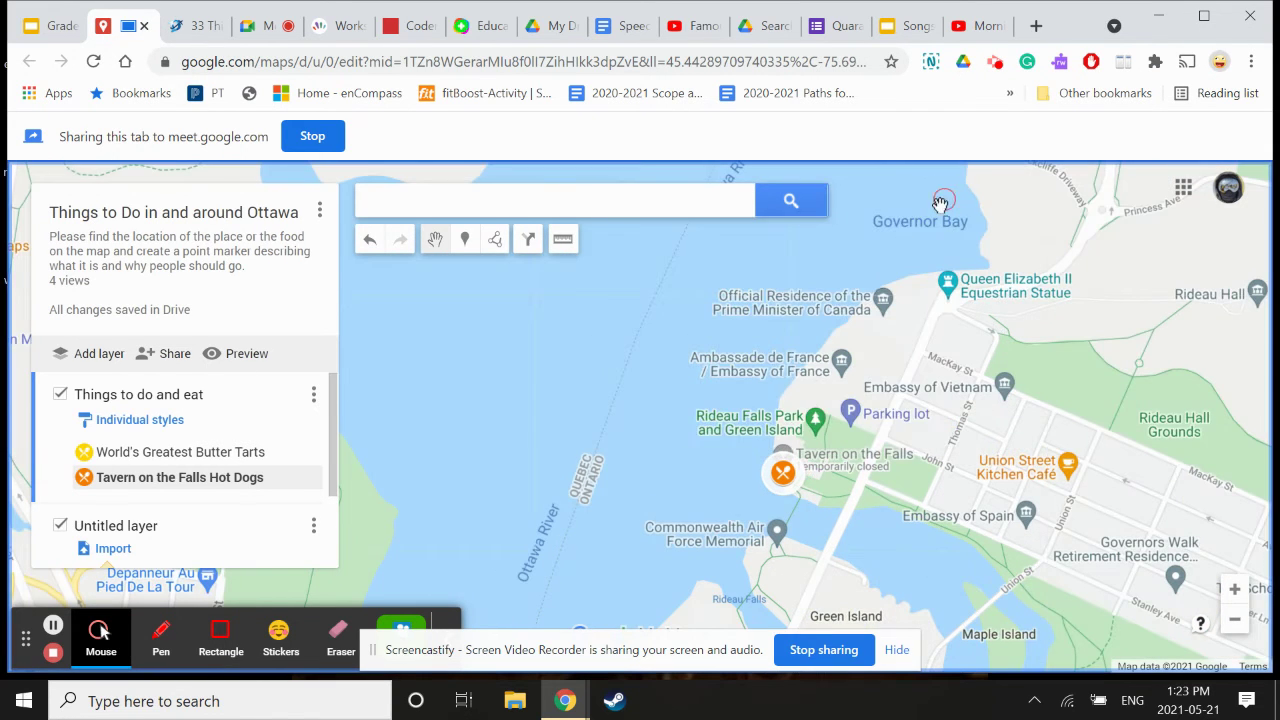
pyautogui.scroll(-2, 605, 418)
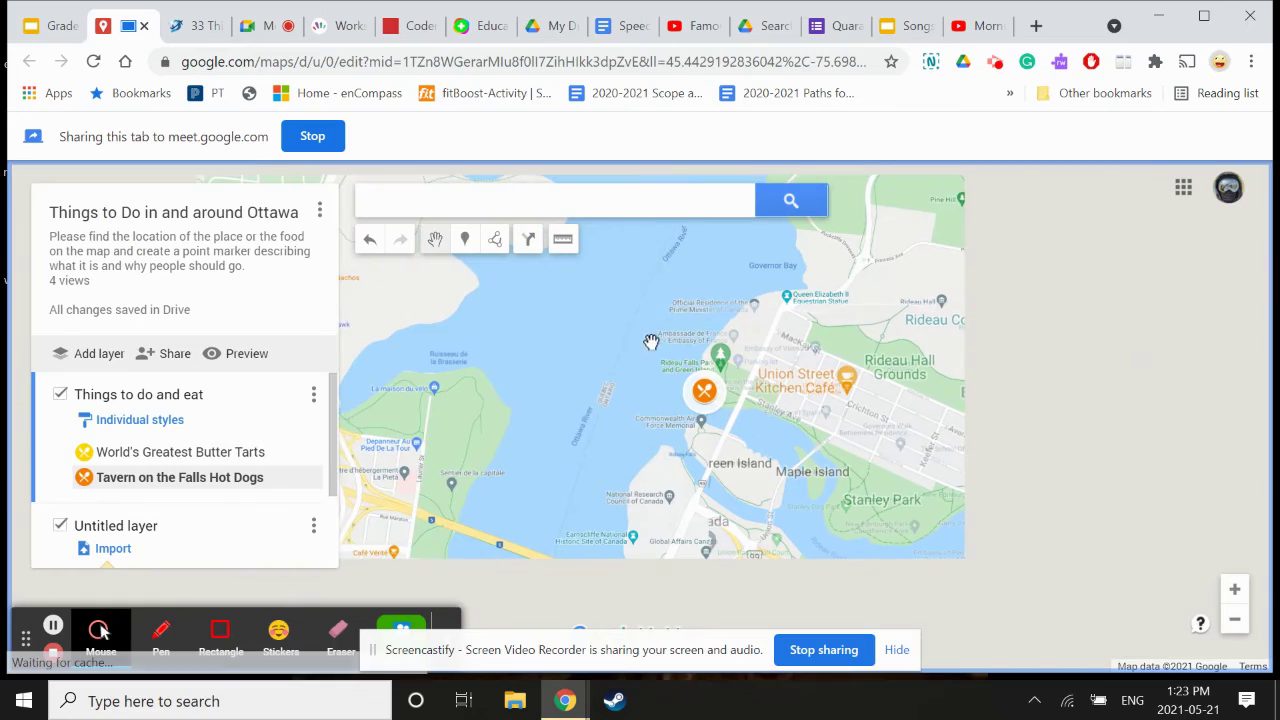
pyautogui.scroll(-2, 648, 365)
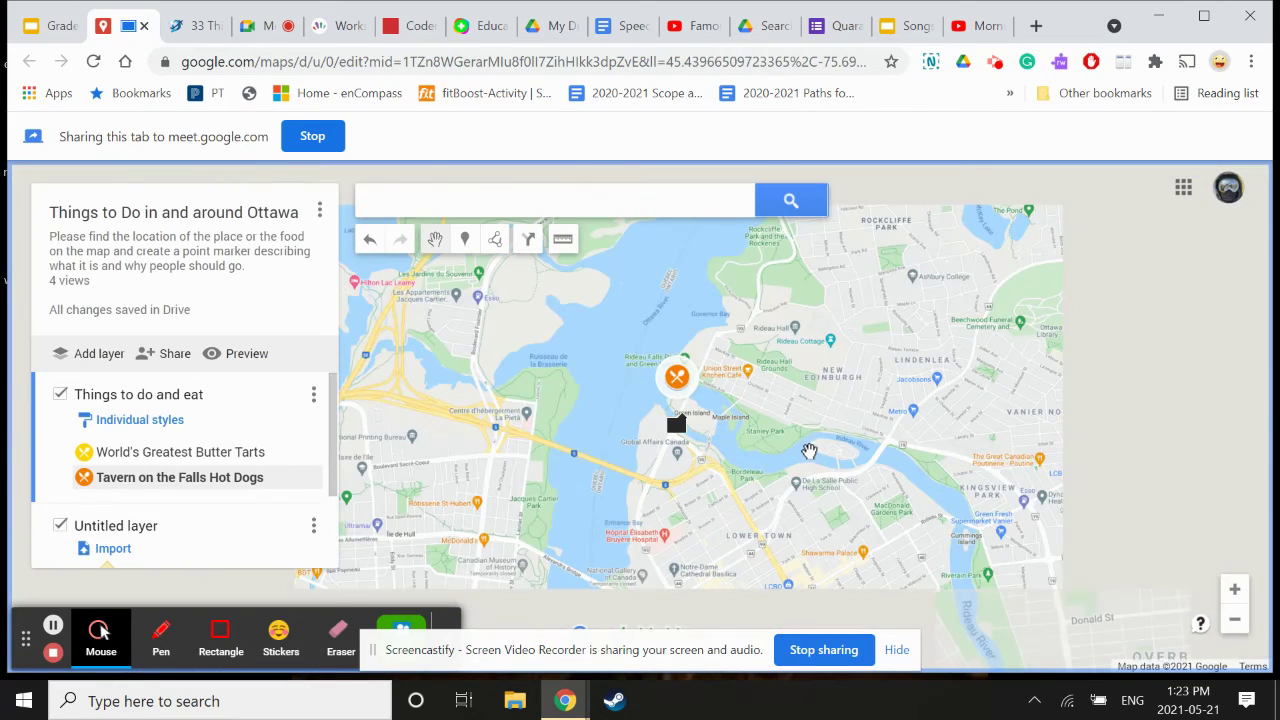
pyautogui.click(820, 388)
pyautogui.moveTo(820, 388); pyautogui.dragTo(847, 313)
pyautogui.scroll(-1, 847, 313)
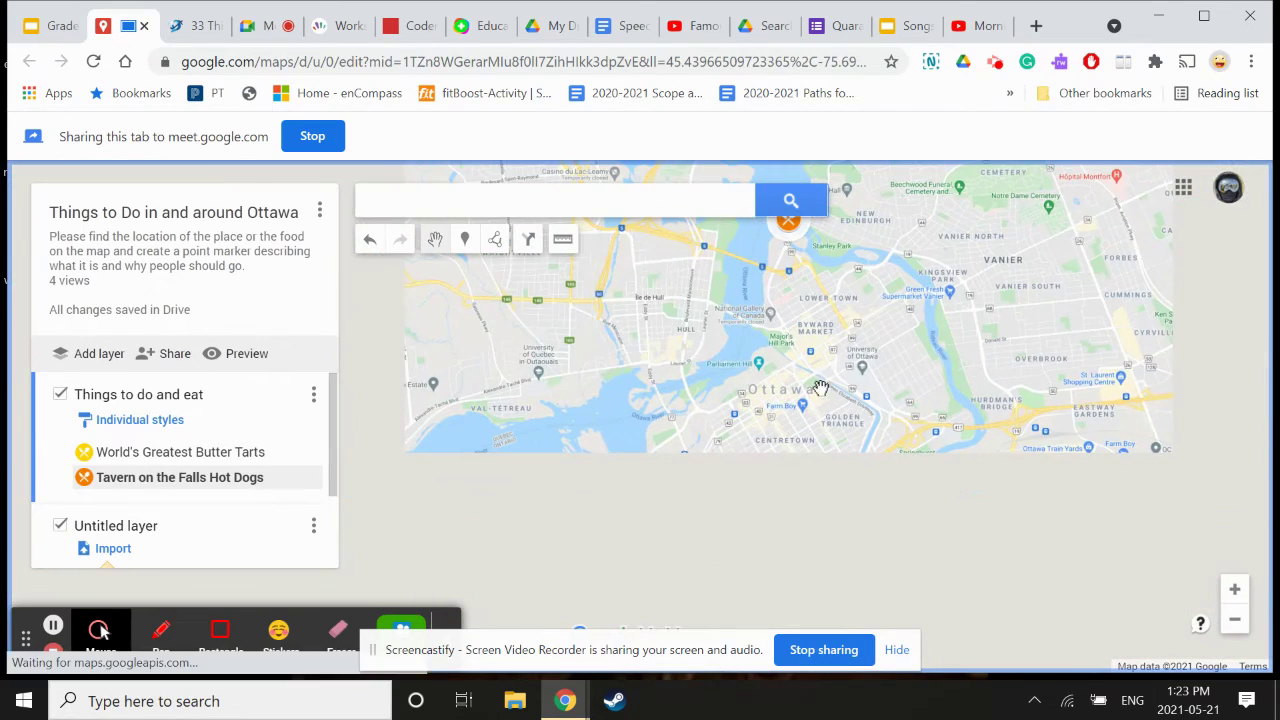
pyautogui.click(866, 337)
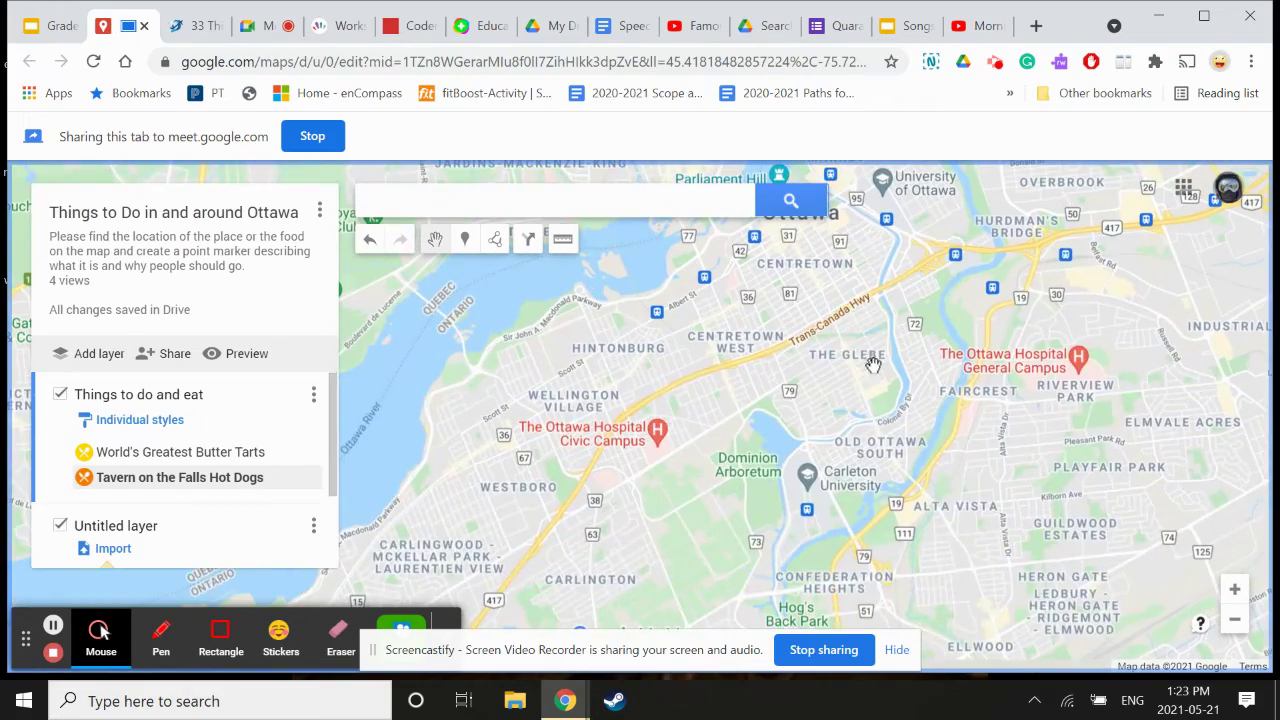
pyautogui.scroll(-2, 866, 441)
pyautogui.moveTo(866, 446); pyautogui.dragTo(1014, 197)
pyautogui.scroll(1, 944, 408)
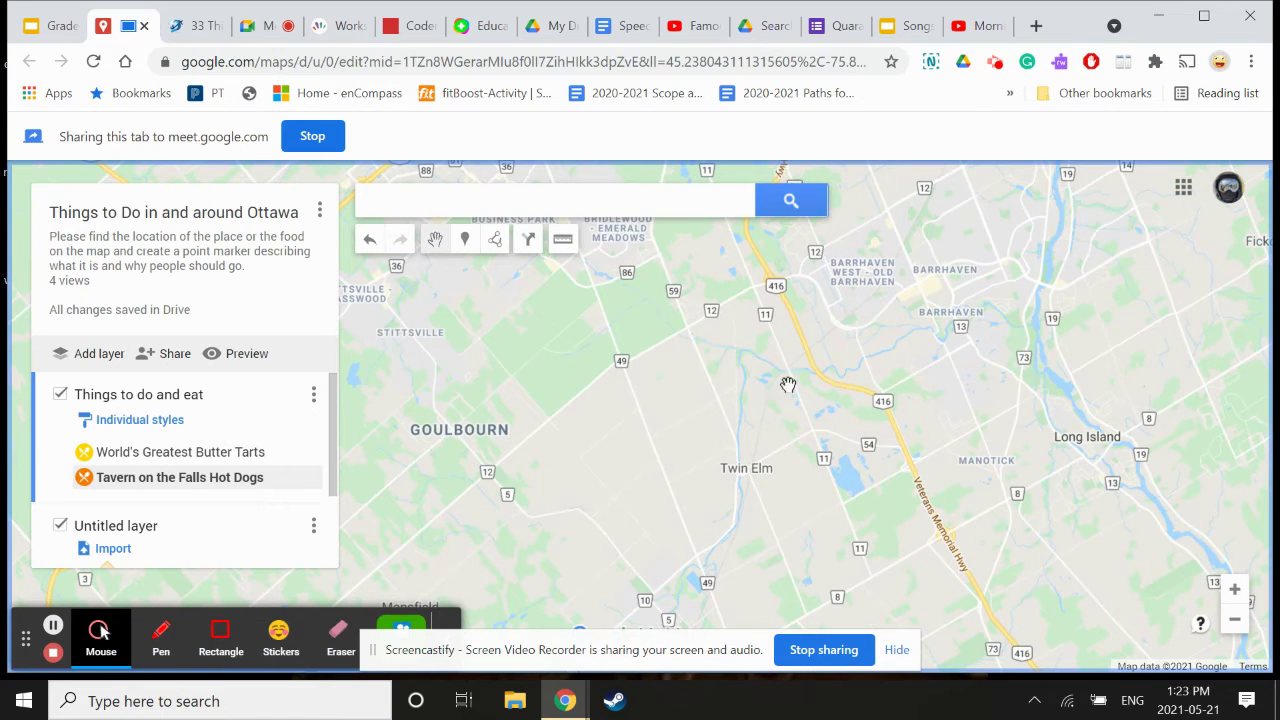
pyautogui.moveTo(788, 384); pyautogui.dragTo(790, 545)
pyautogui.moveTo(850, 455); pyautogui.dragTo(782, 357)
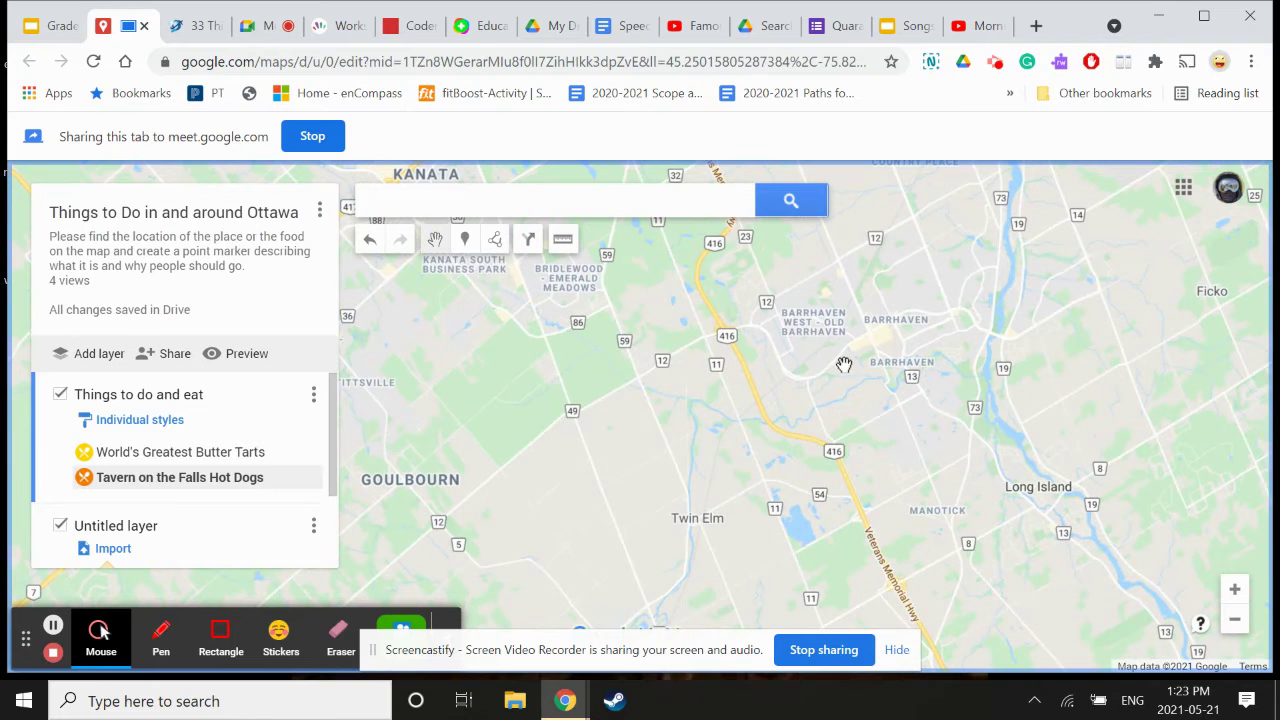
# Place a new marker in Barrhaven on the open land between the Minto Recreation Complex and Kilbirnie Dr, near the looping parking lanes
pyautogui.scroll(2, 857, 364)
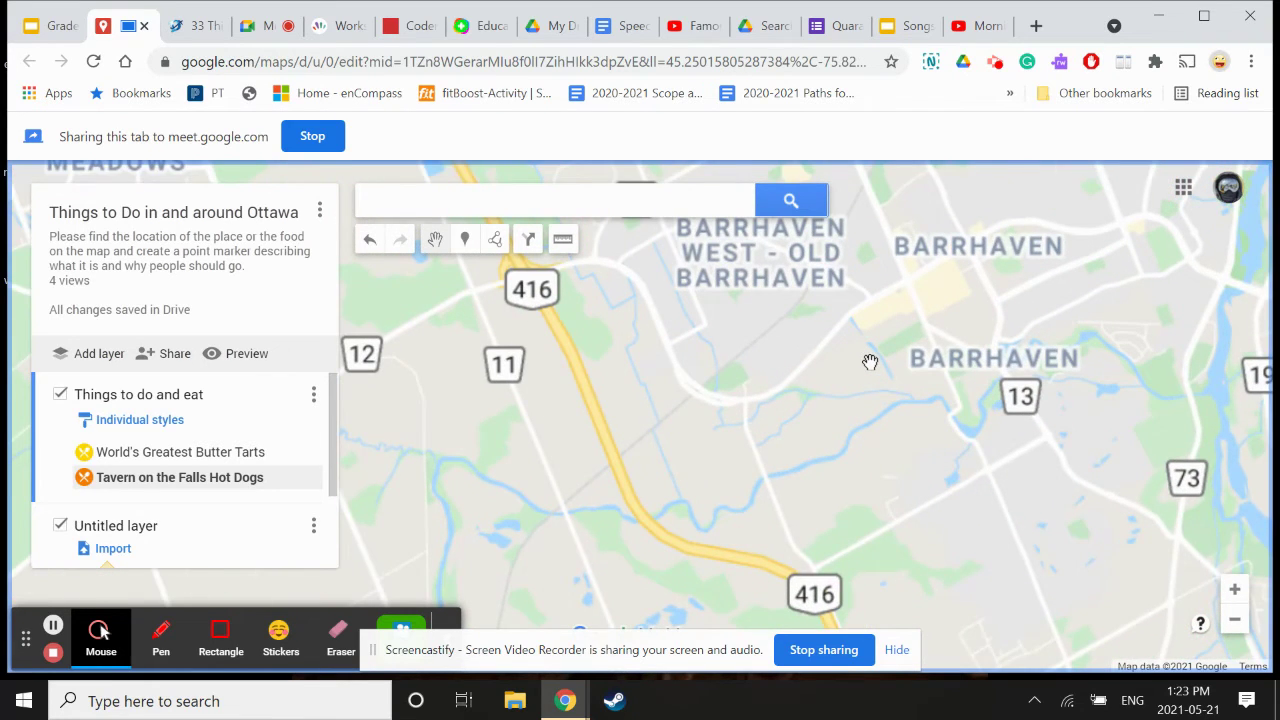
pyautogui.scroll(1, 870, 362)
pyautogui.doubleClick(869, 403)
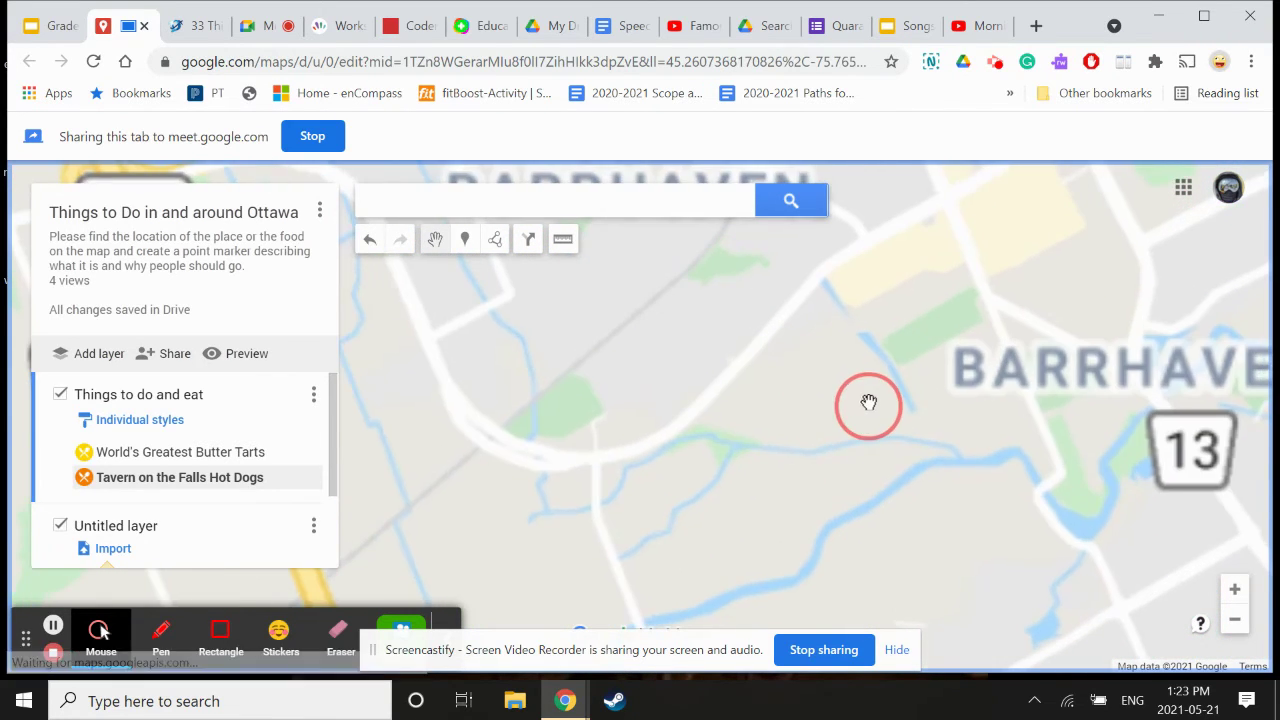
pyautogui.moveTo(973, 307); pyautogui.dragTo(726, 251)
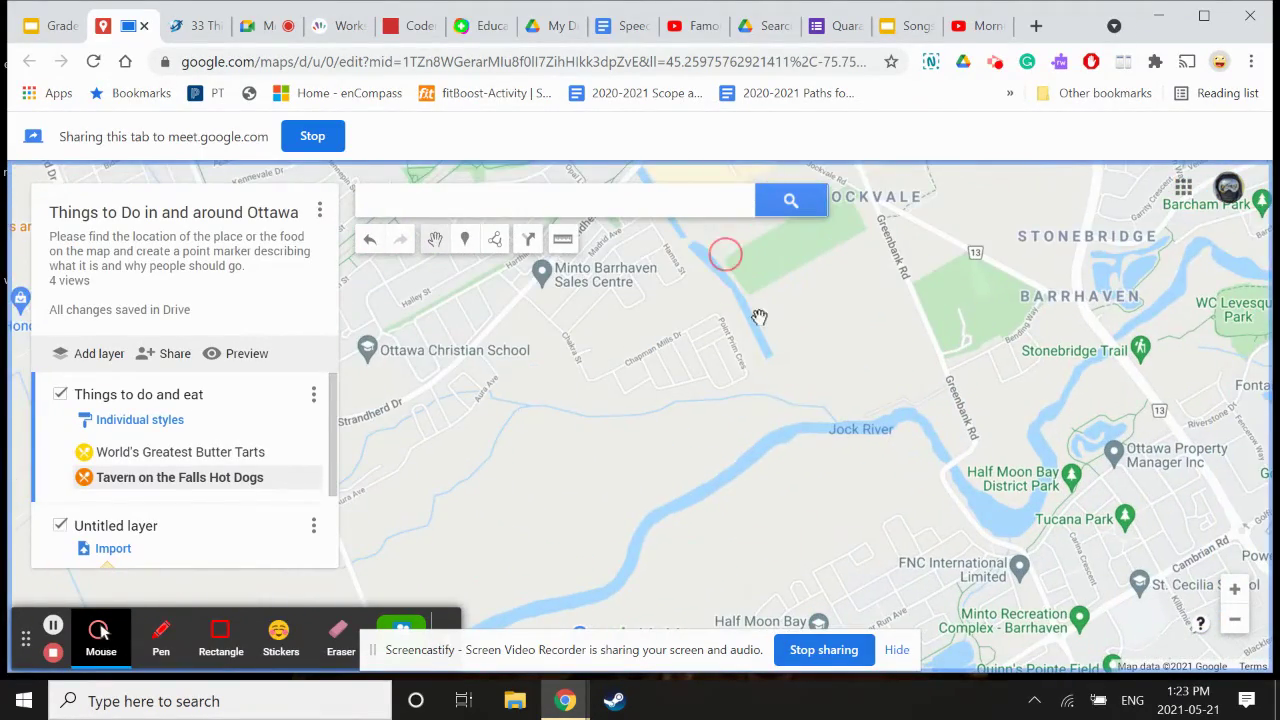
pyautogui.moveTo(891, 514); pyautogui.dragTo(727, 217)
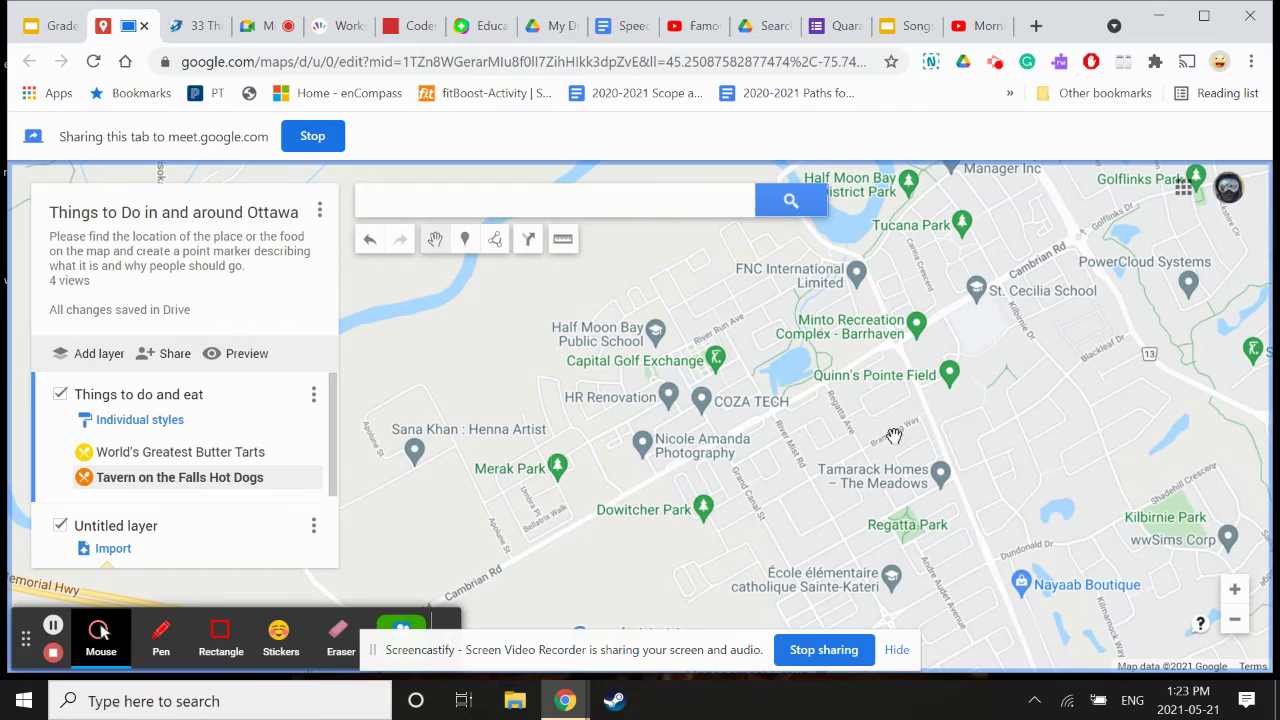
pyautogui.moveTo(957, 411); pyautogui.dragTo(904, 435)
pyautogui.scroll(1, 902, 400)
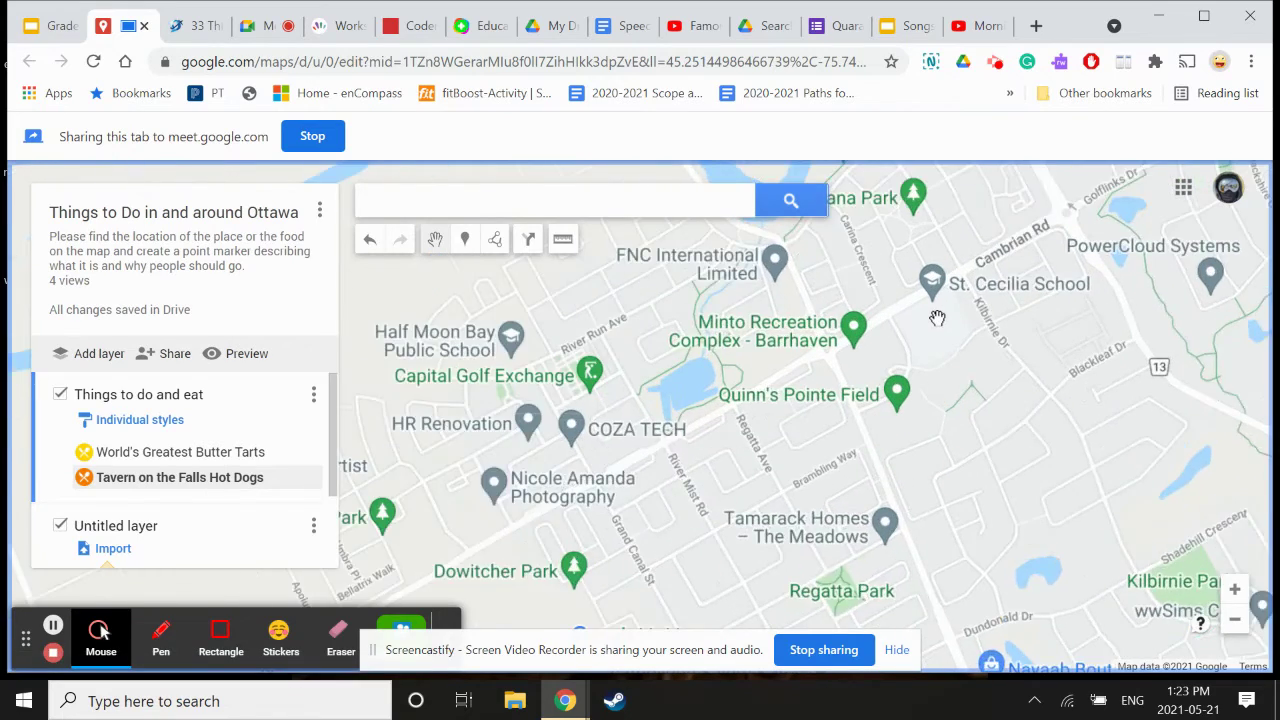
pyautogui.moveTo(902, 365); pyautogui.dragTo(879, 383)
pyautogui.scroll(1, 963, 354)
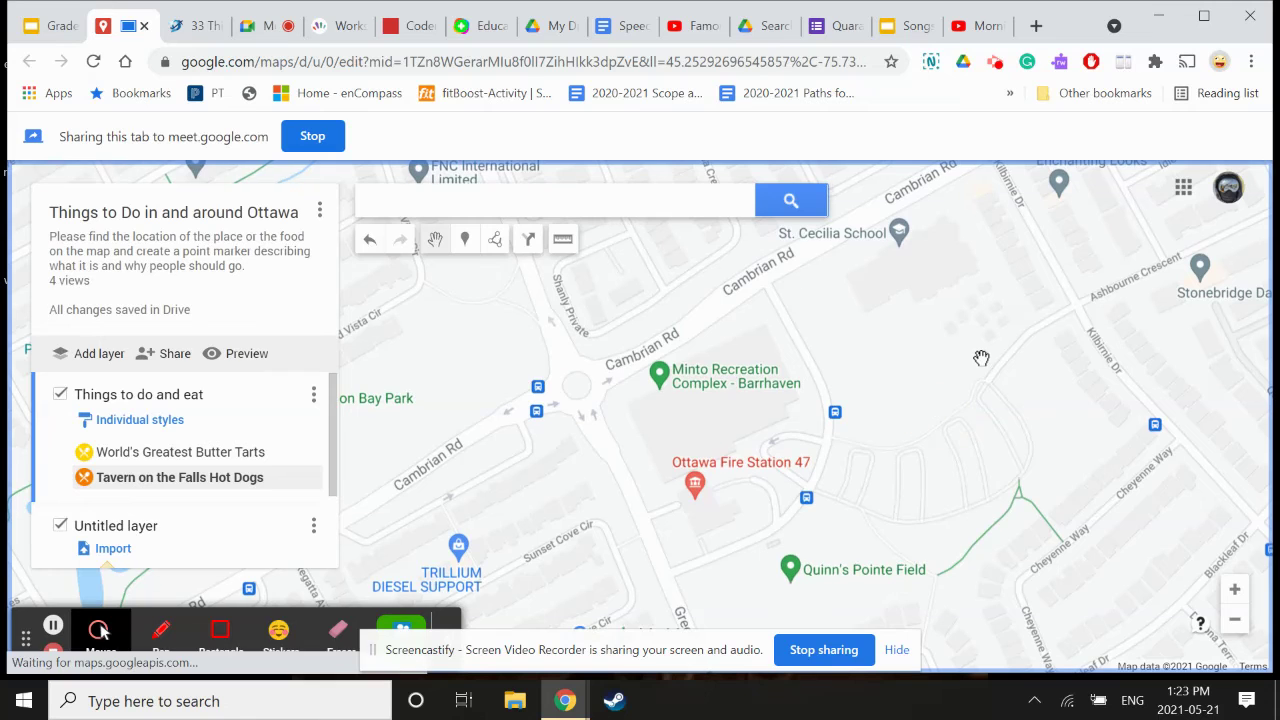
pyautogui.moveTo(1037, 406); pyautogui.dragTo(912, 350)
pyautogui.scroll(1, 915, 345)
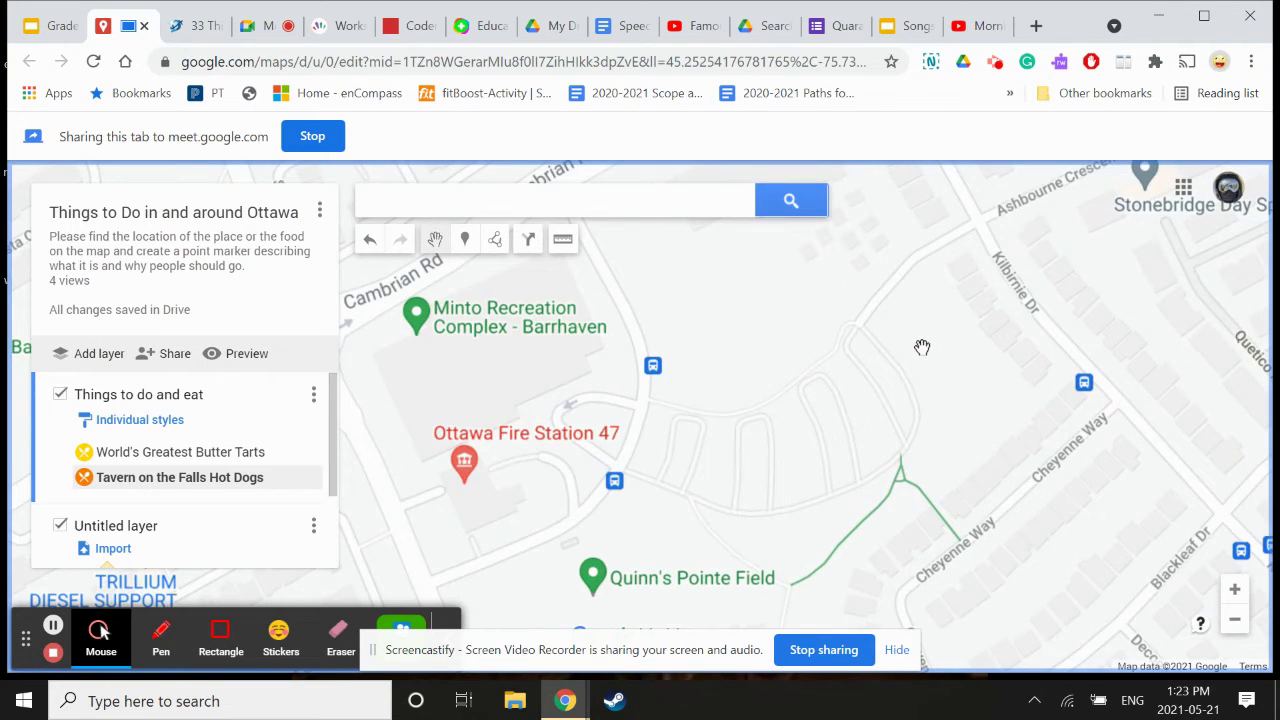
pyautogui.scroll(1, 910, 316)
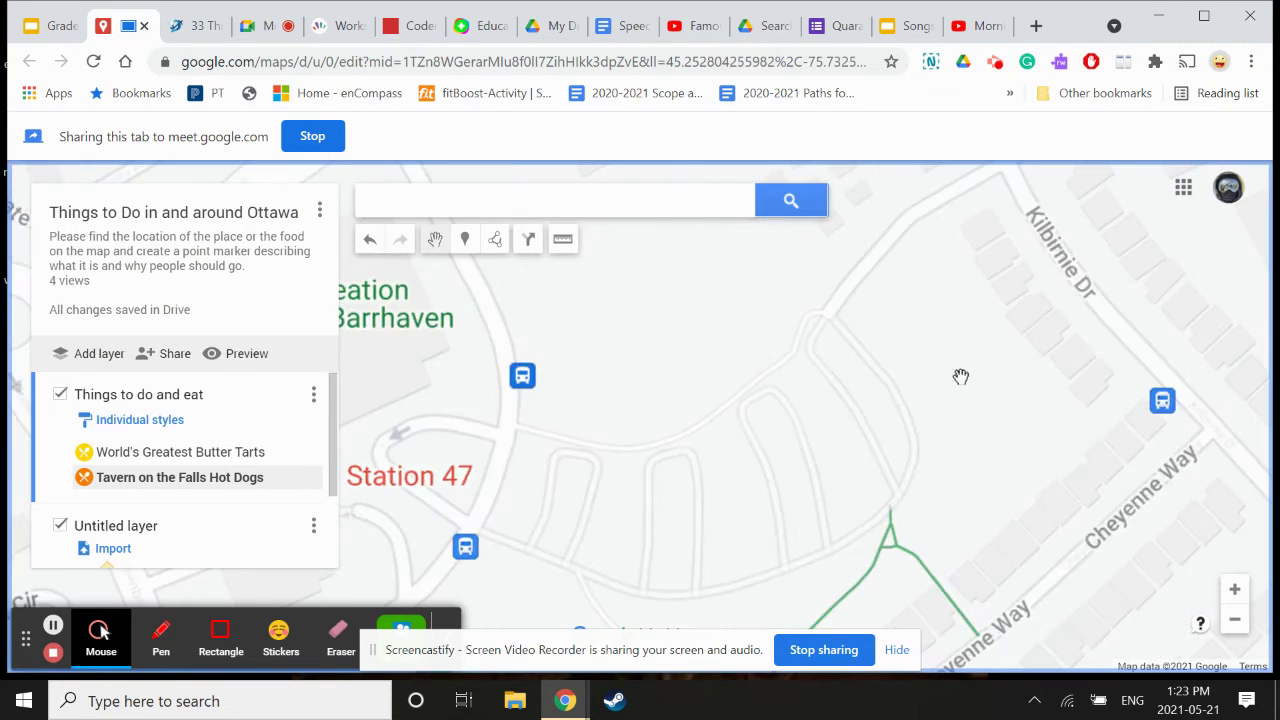
pyautogui.click(465, 239)
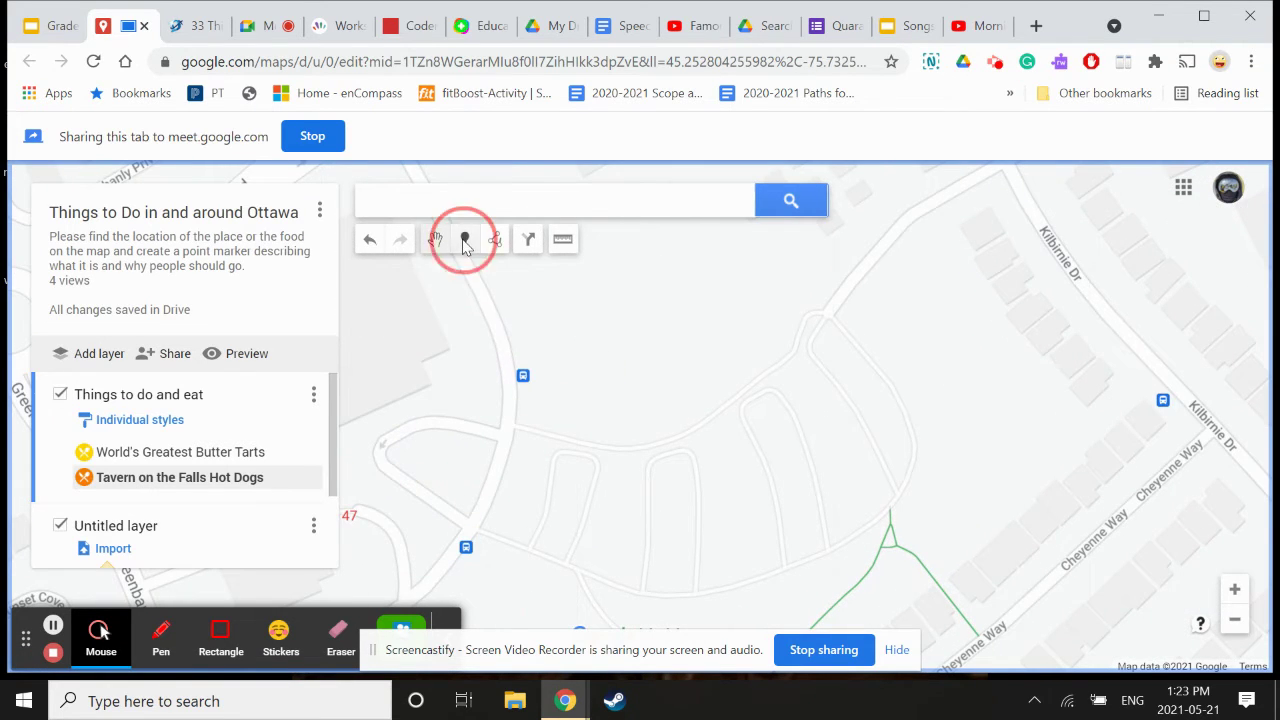
pyautogui.click(913, 296)
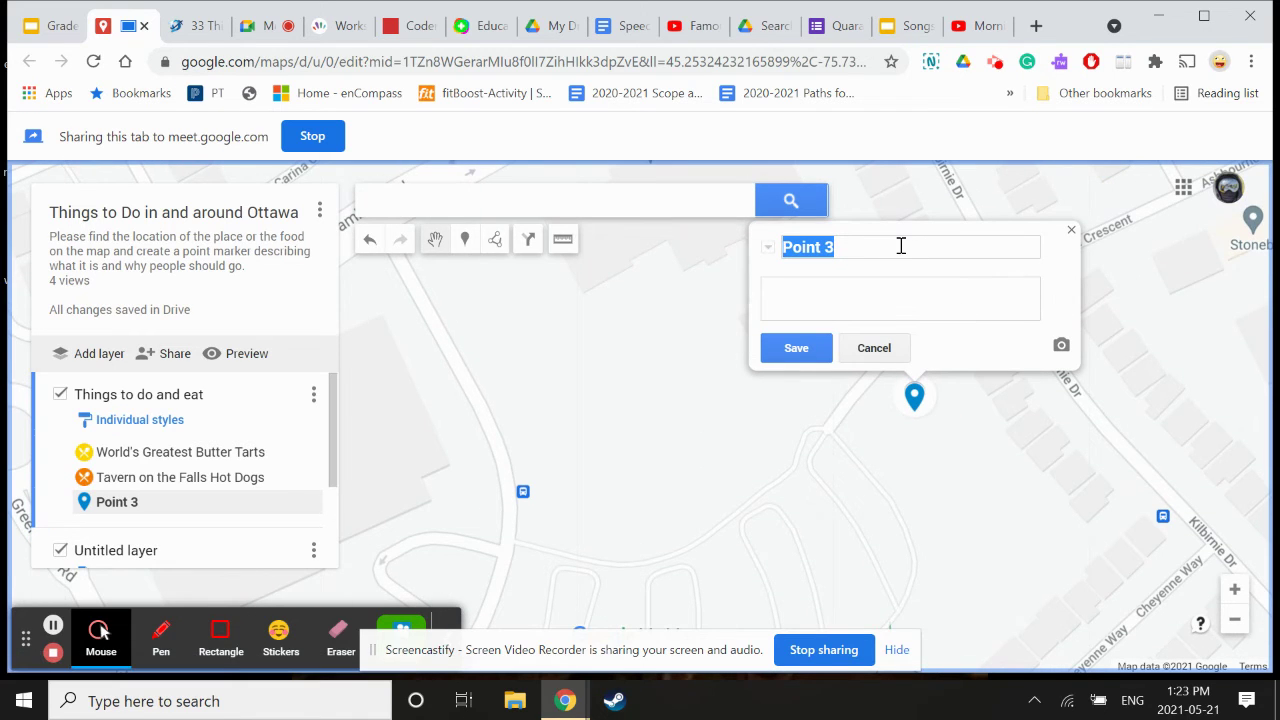
# Title the marker "Sliding Ravine", describe it as "A fun place to go in the winter for sledding and catching some air off of snow ramps.", and save
pyautogui.write('Sliding Valley')
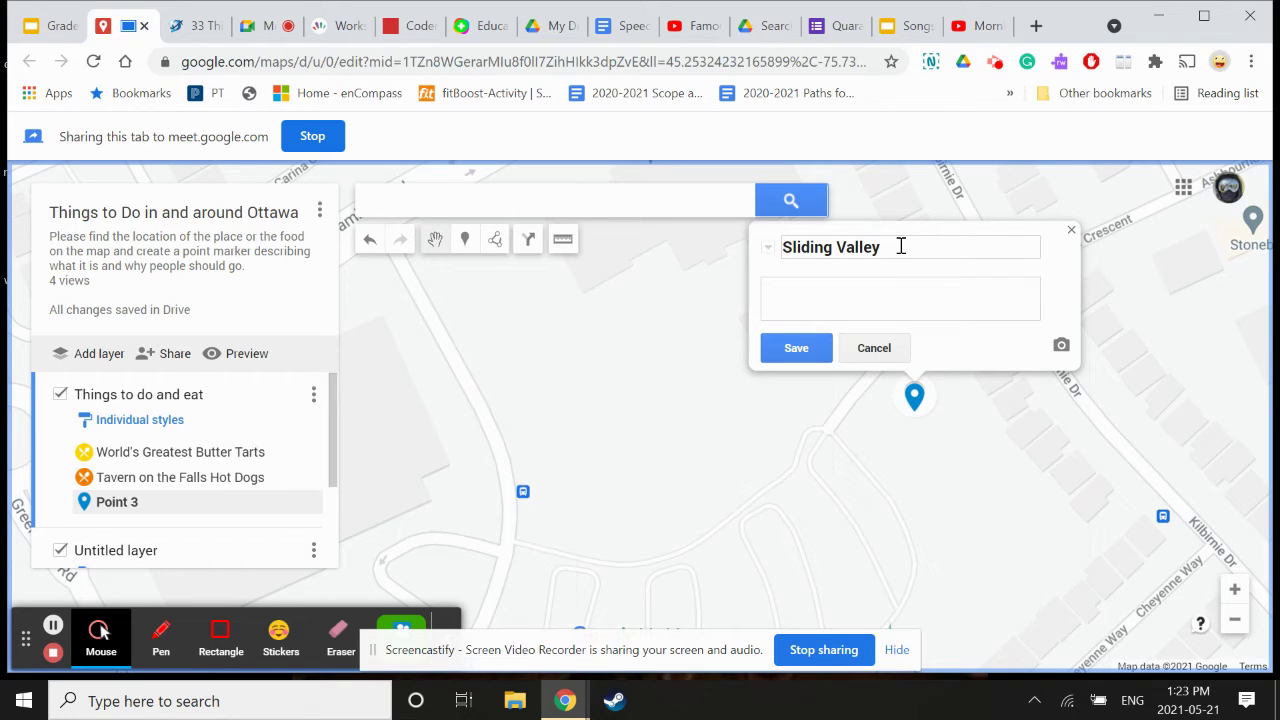
pyautogui.click(792, 292)
pyautogui.moveTo(837, 247); pyautogui.dragTo(908, 246)
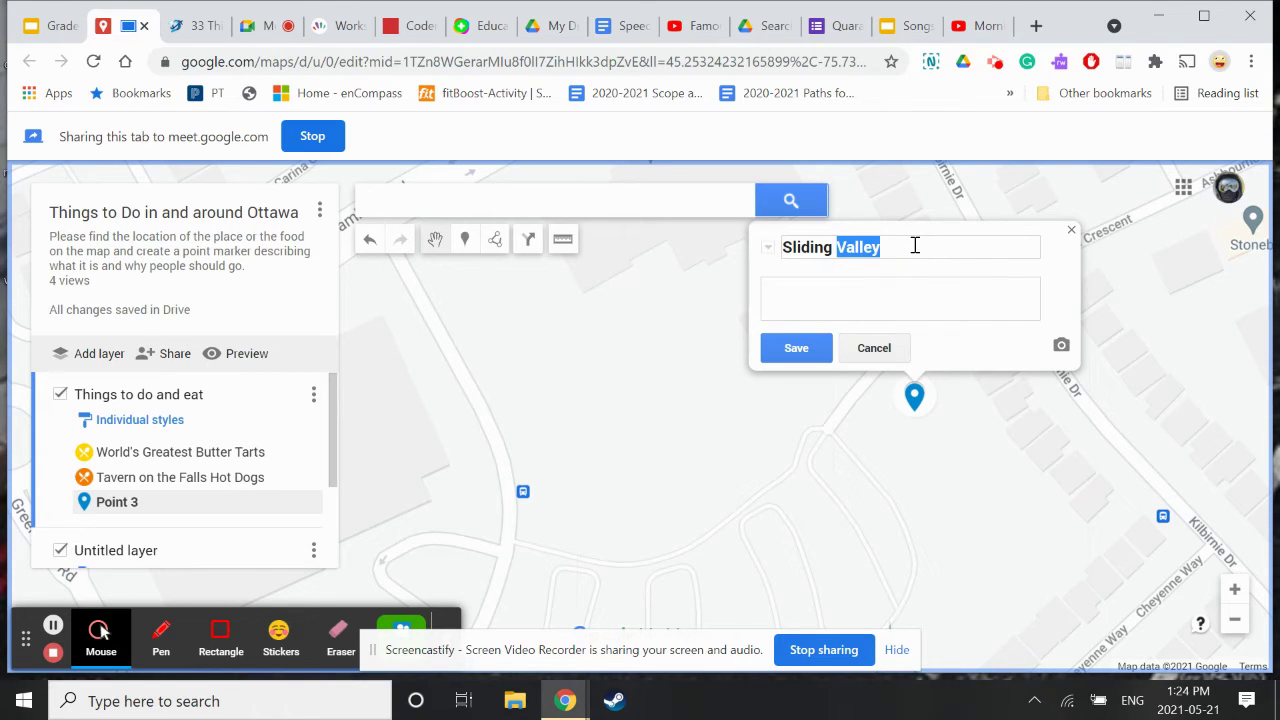
pyautogui.write('Ravine')
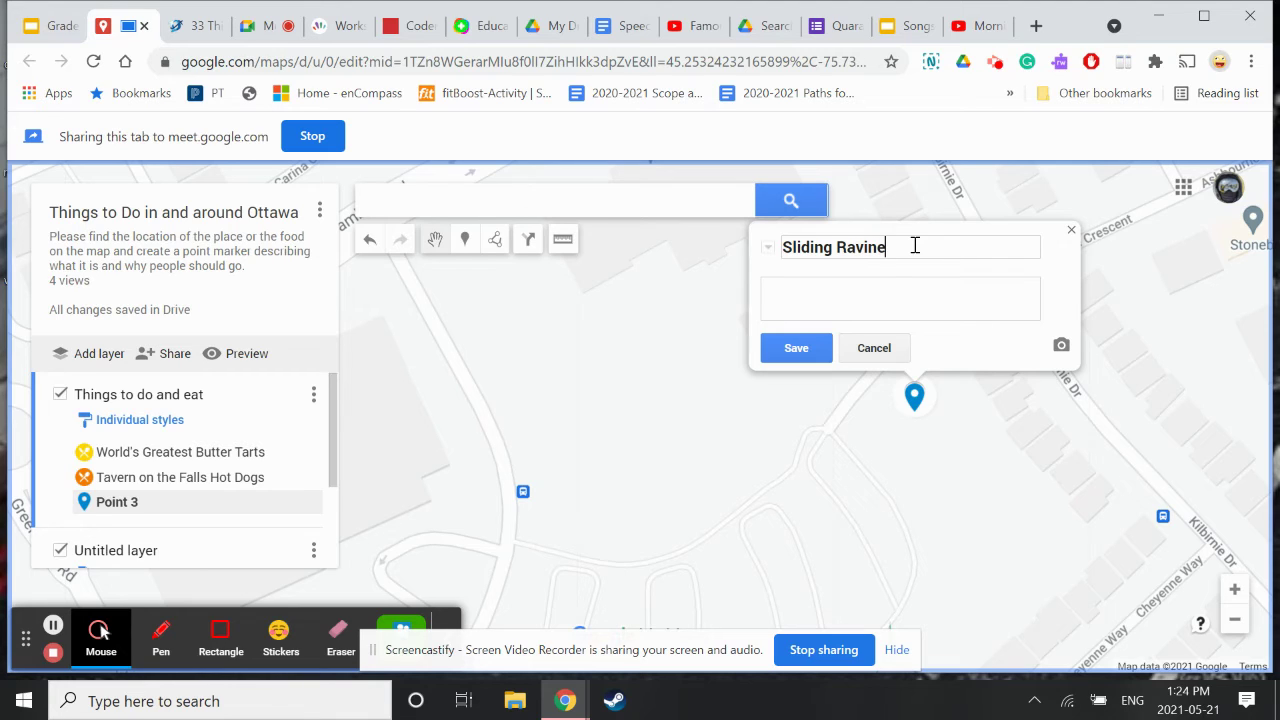
pyautogui.click(777, 290)
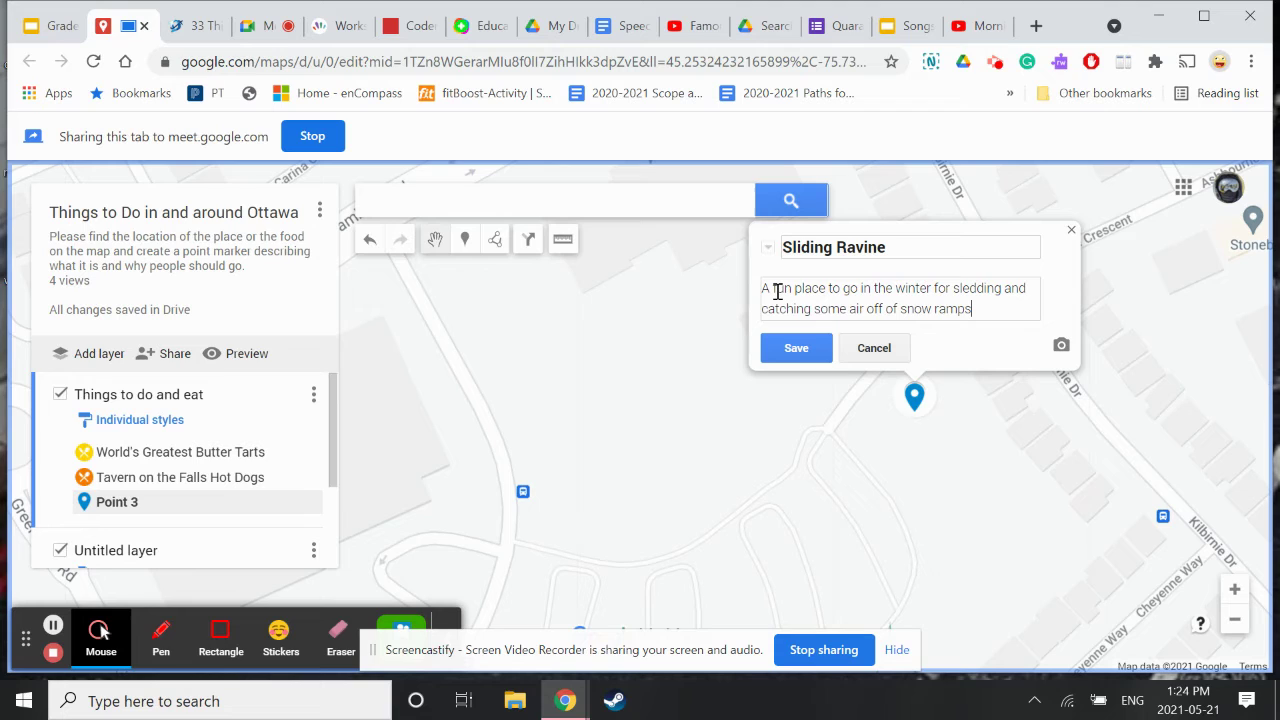
pyautogui.click(808, 348)
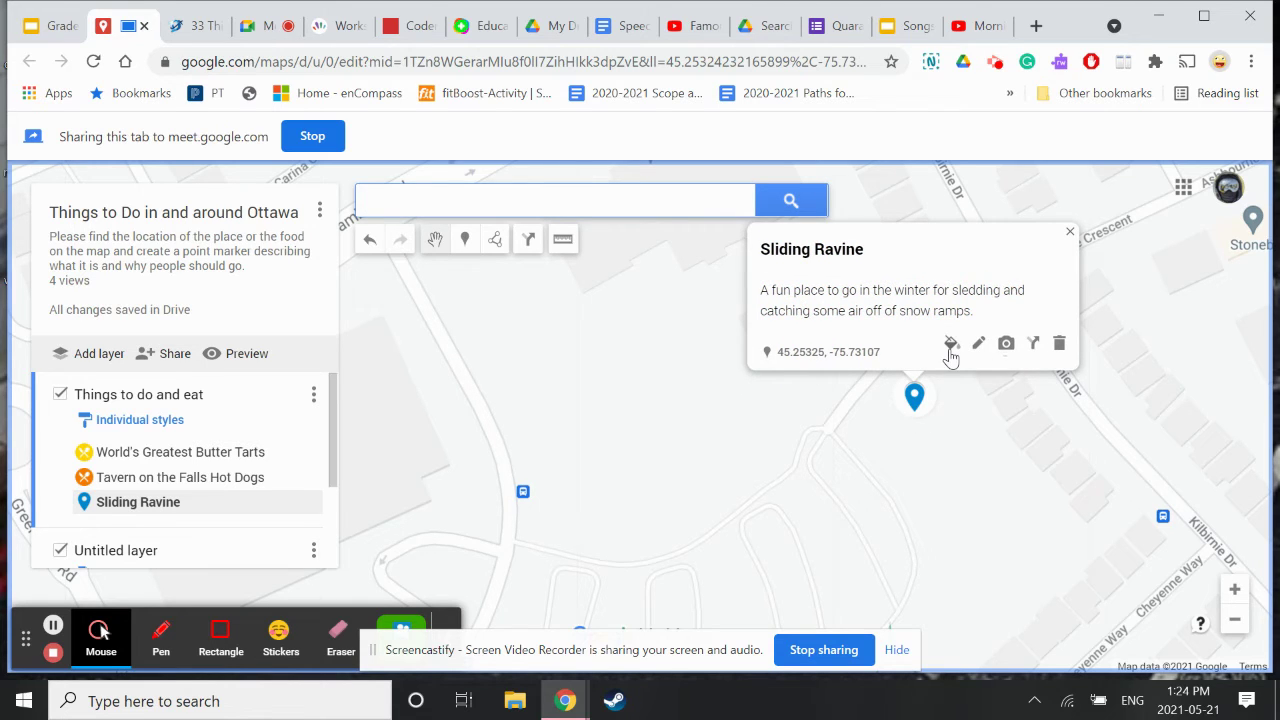
# Style the Sliding Ravine marker in teal with the Sledding icon from the Sports and Recreation set
pyautogui.click(951, 344)
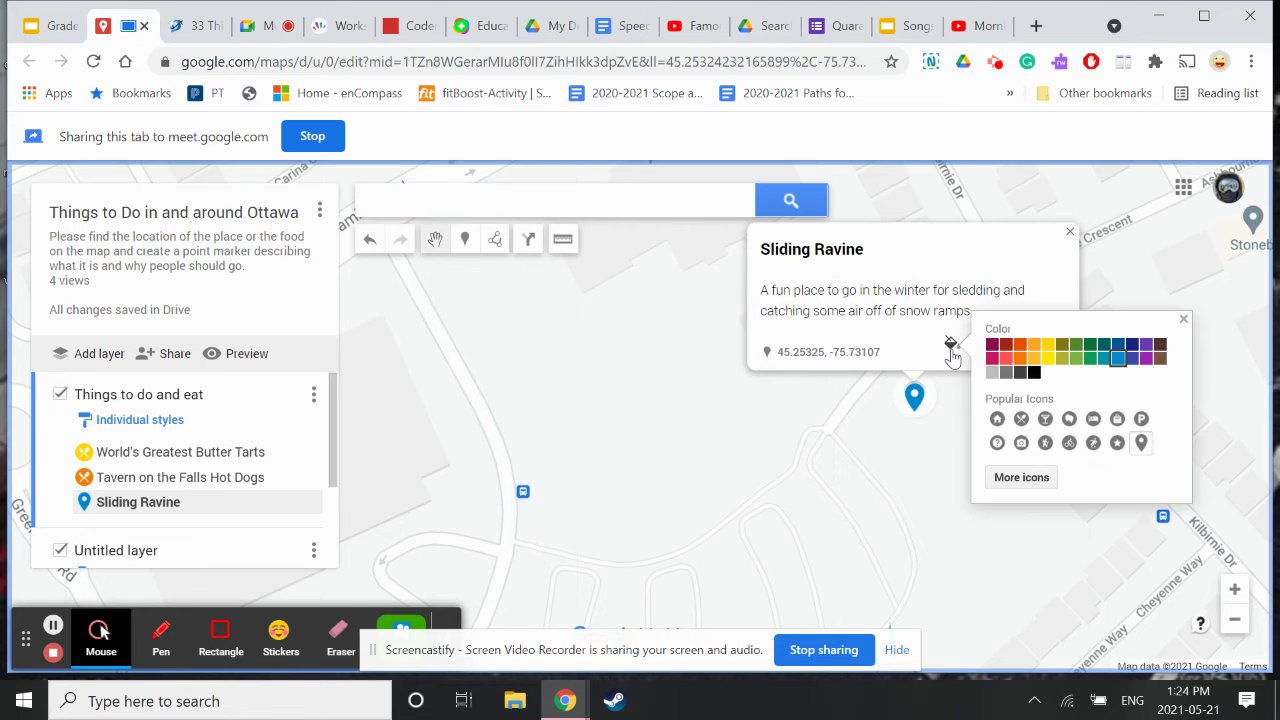
pyautogui.click(1107, 366)
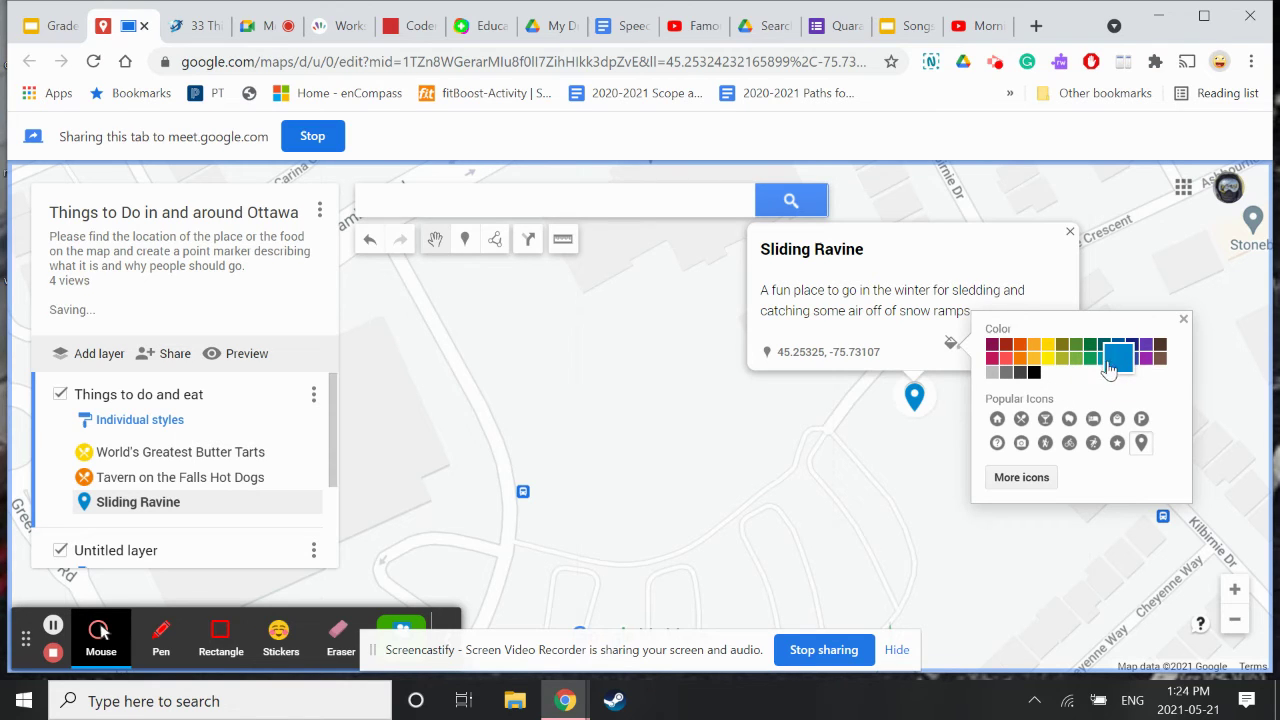
pyautogui.click(1104, 358)
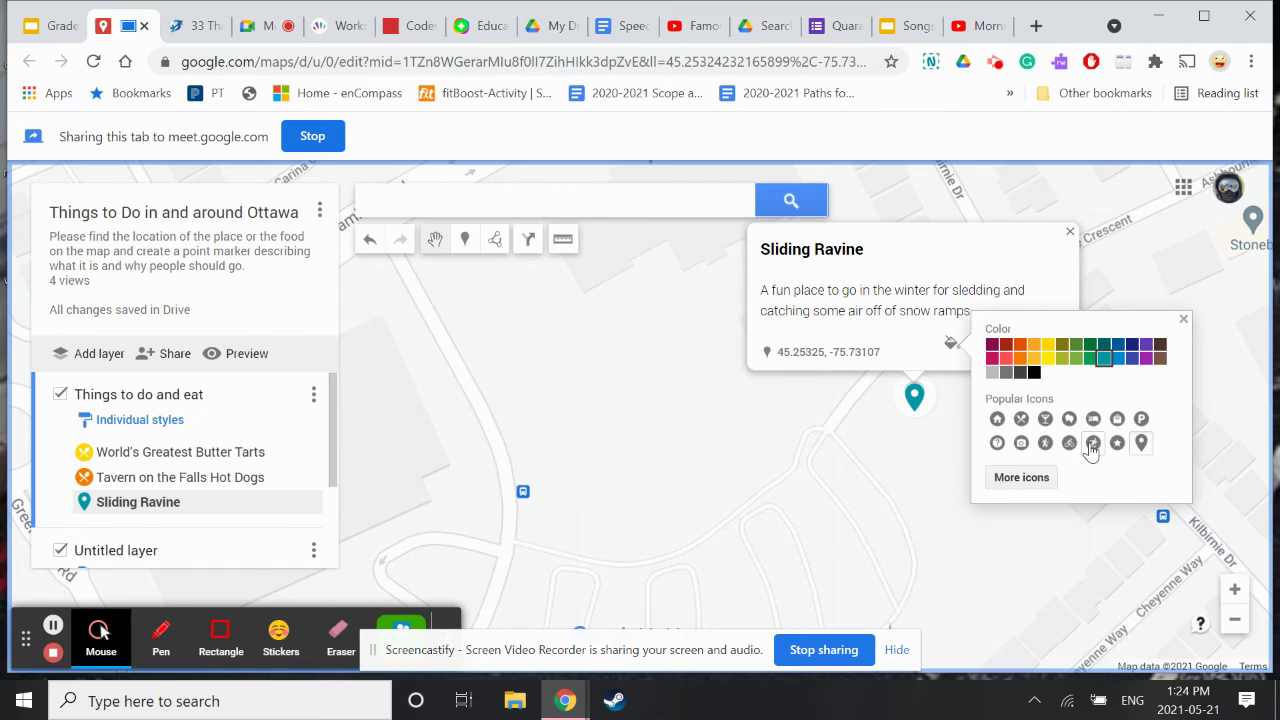
pyautogui.click(1034, 479)
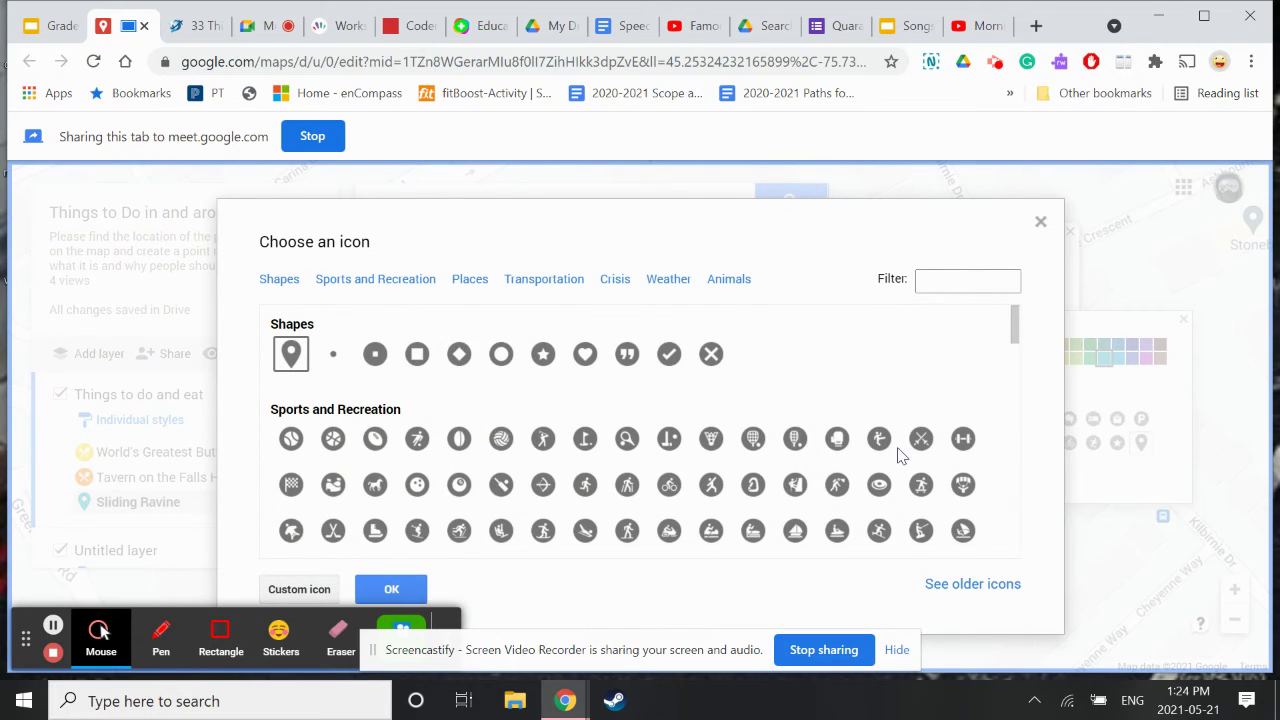
pyautogui.scroll(-1, 731, 423)
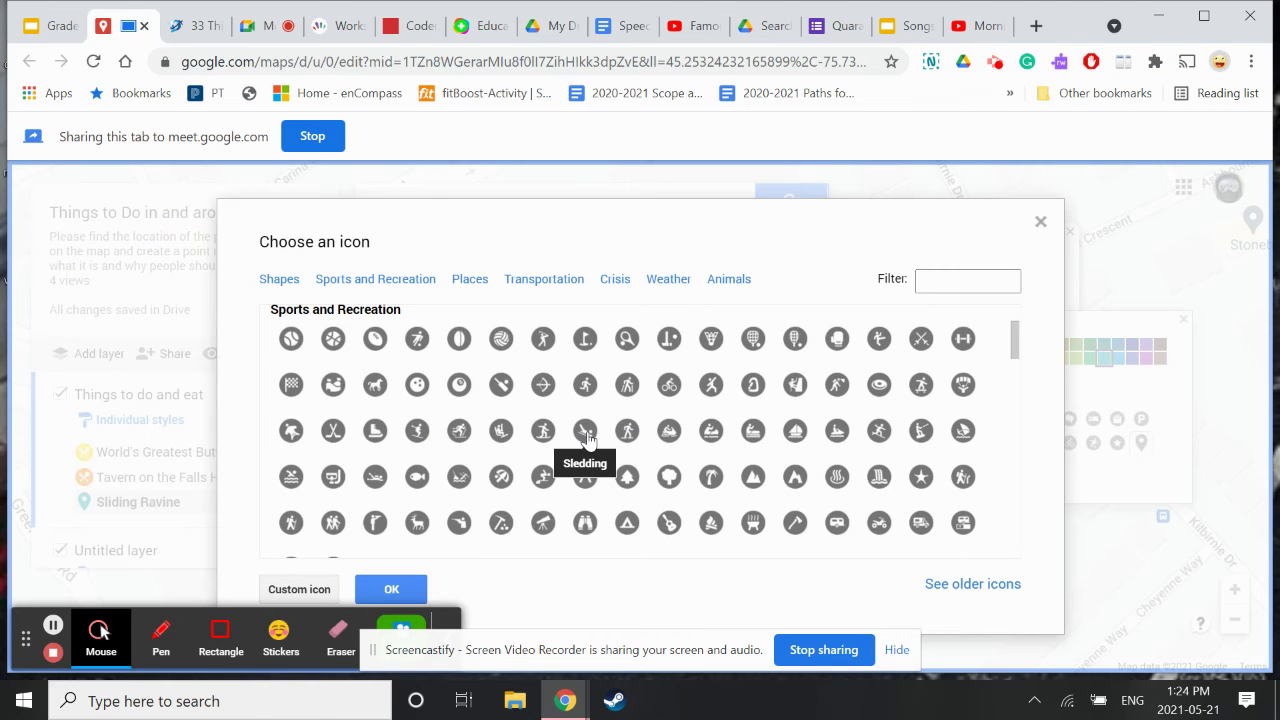
pyautogui.click(588, 434)
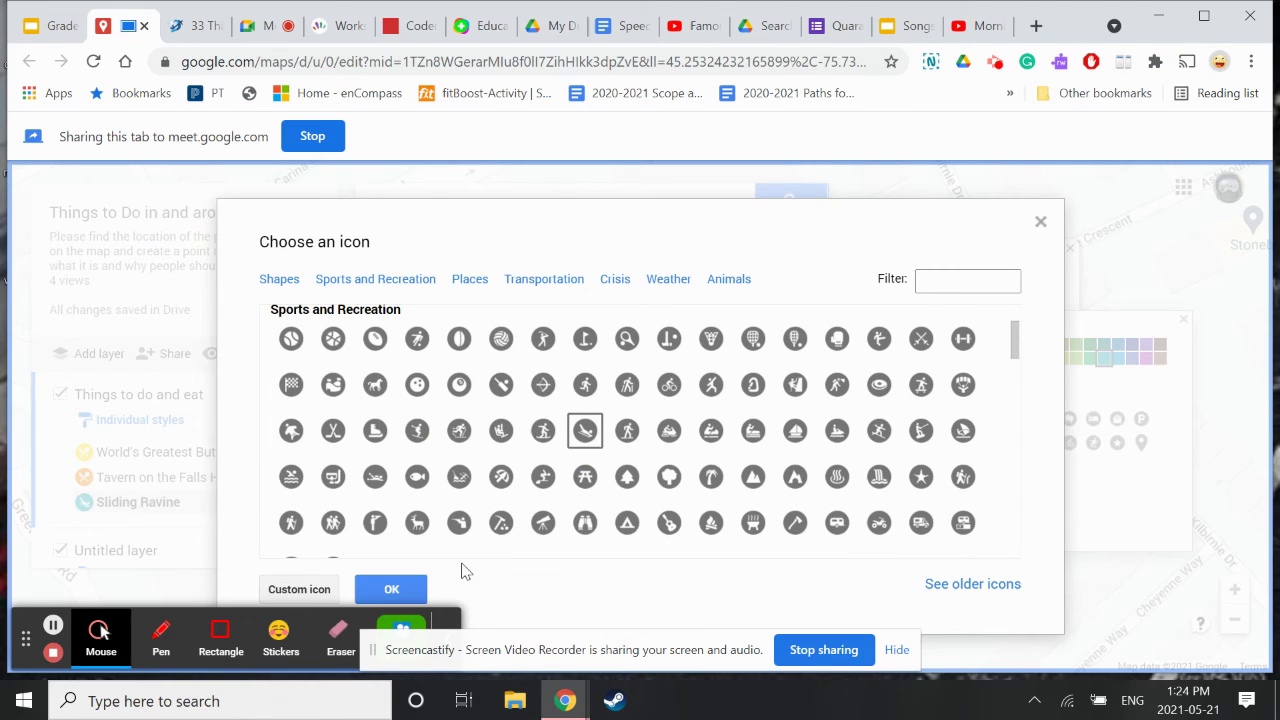
pyautogui.click(394, 589)
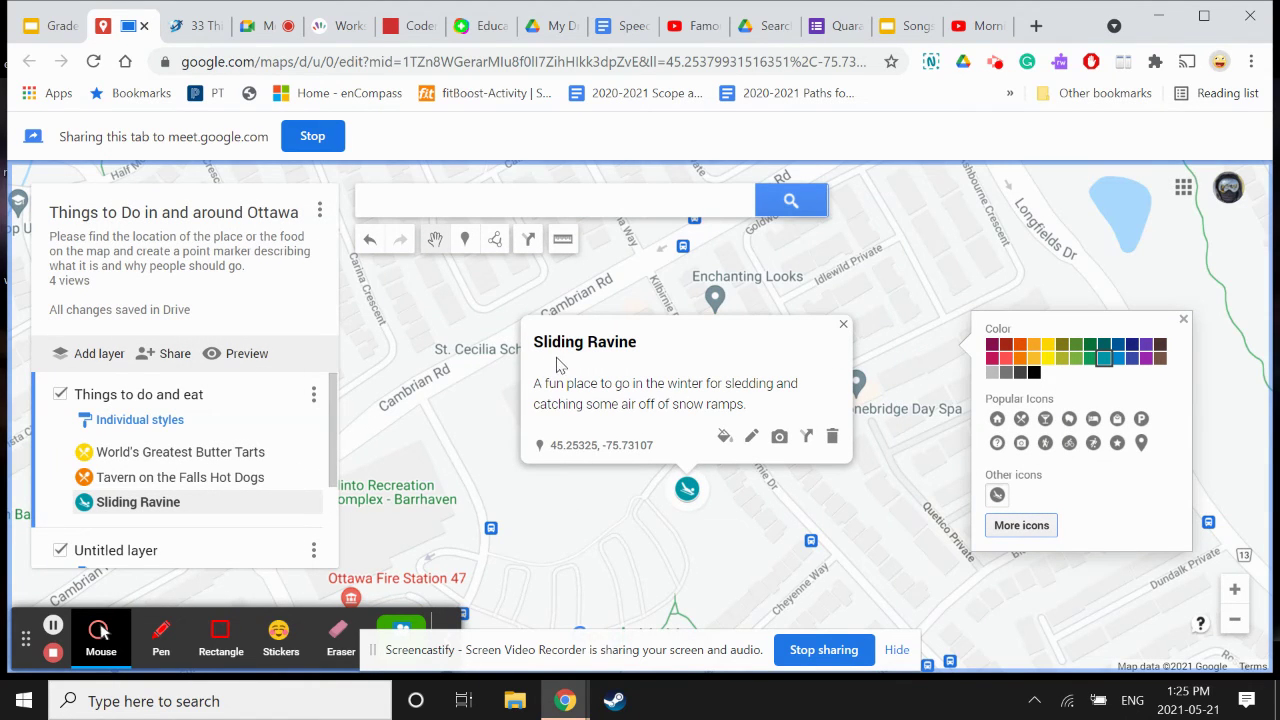
# Change the marker's title to "Sledding Ravine" and save it
pyautogui.click(751, 436)
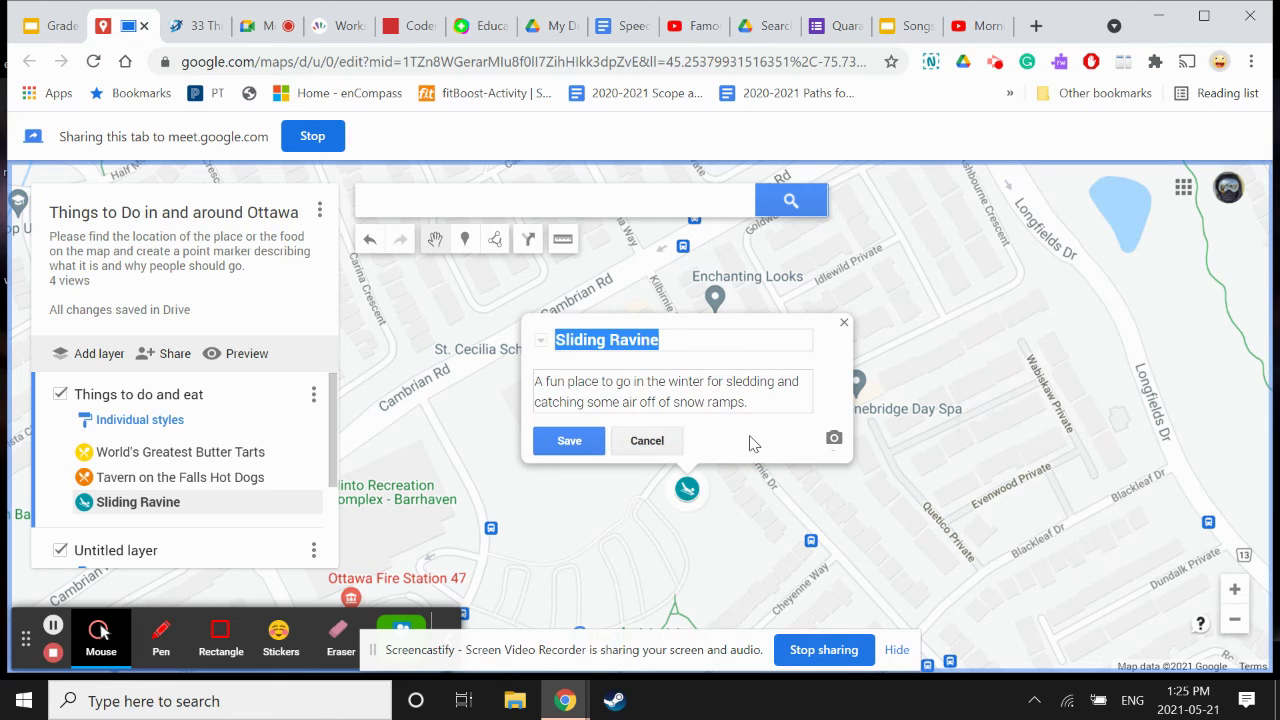
pyautogui.click(585, 340)
pyautogui.click(579, 340)
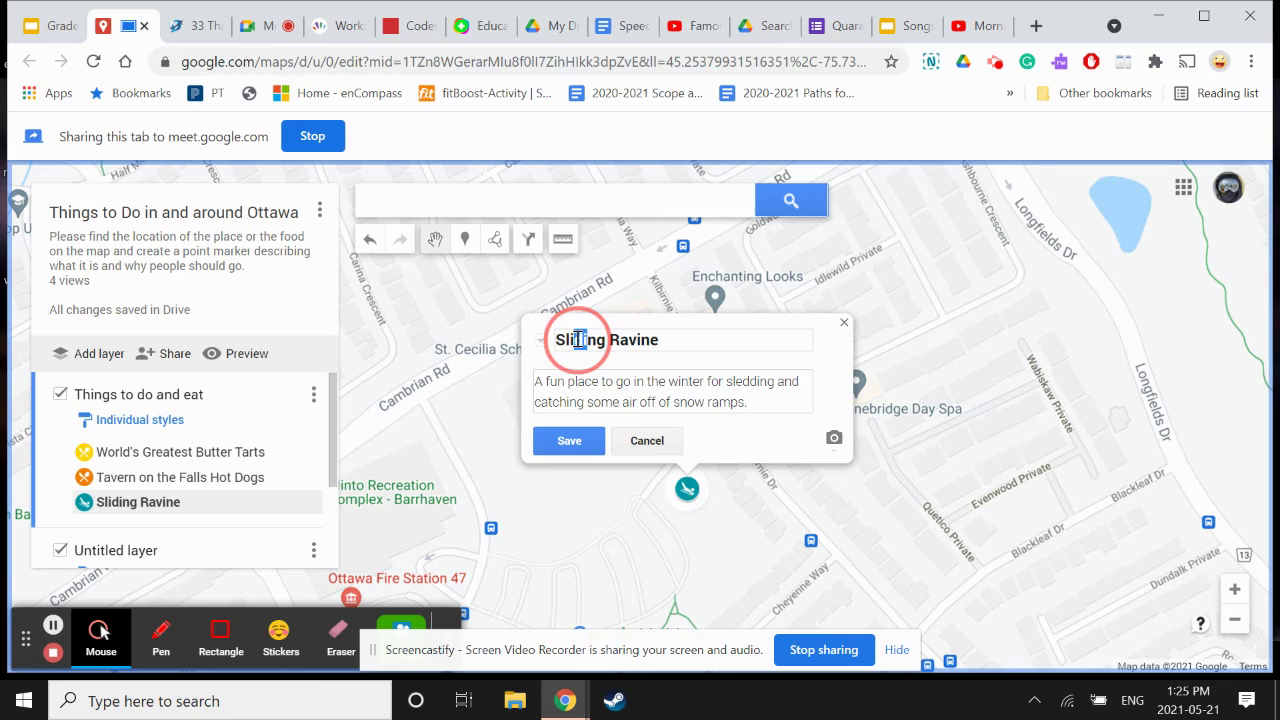
pyautogui.press('BackSpace')
pyautogui.write('ed')
pyautogui.press('Delete')
pyautogui.press('Delete')
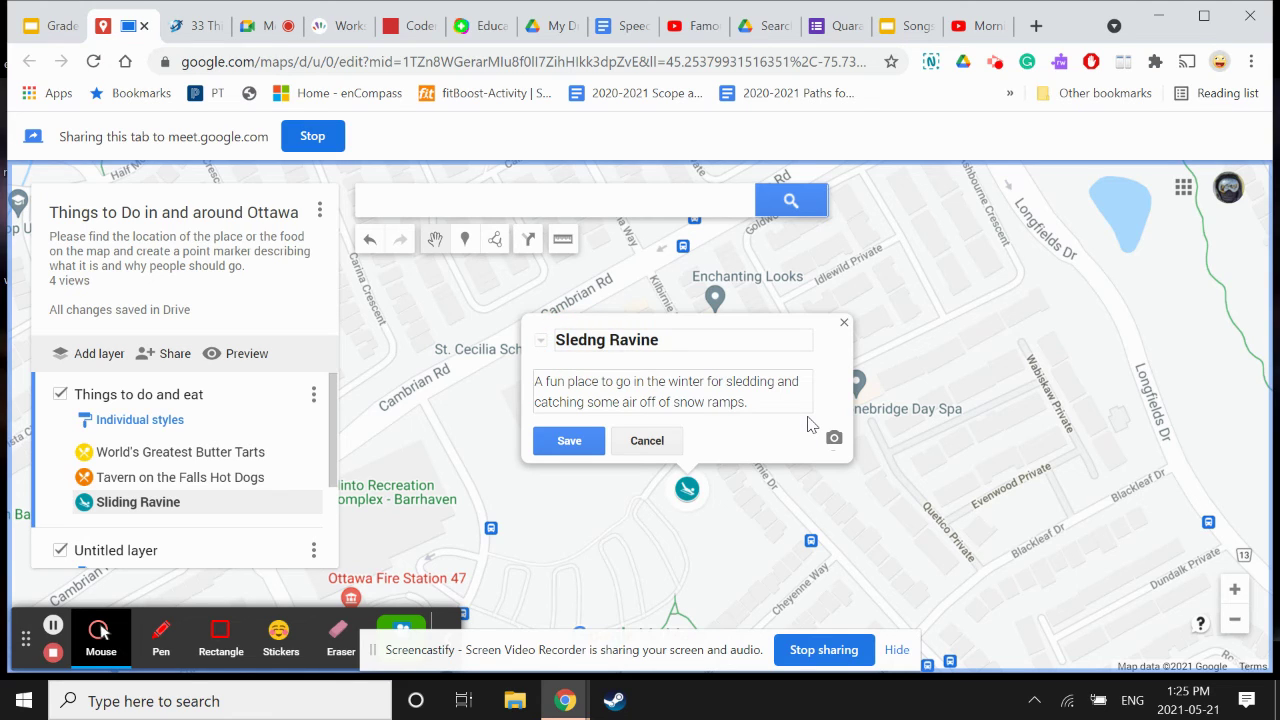
pyautogui.write('di')
pyautogui.click(540, 442)
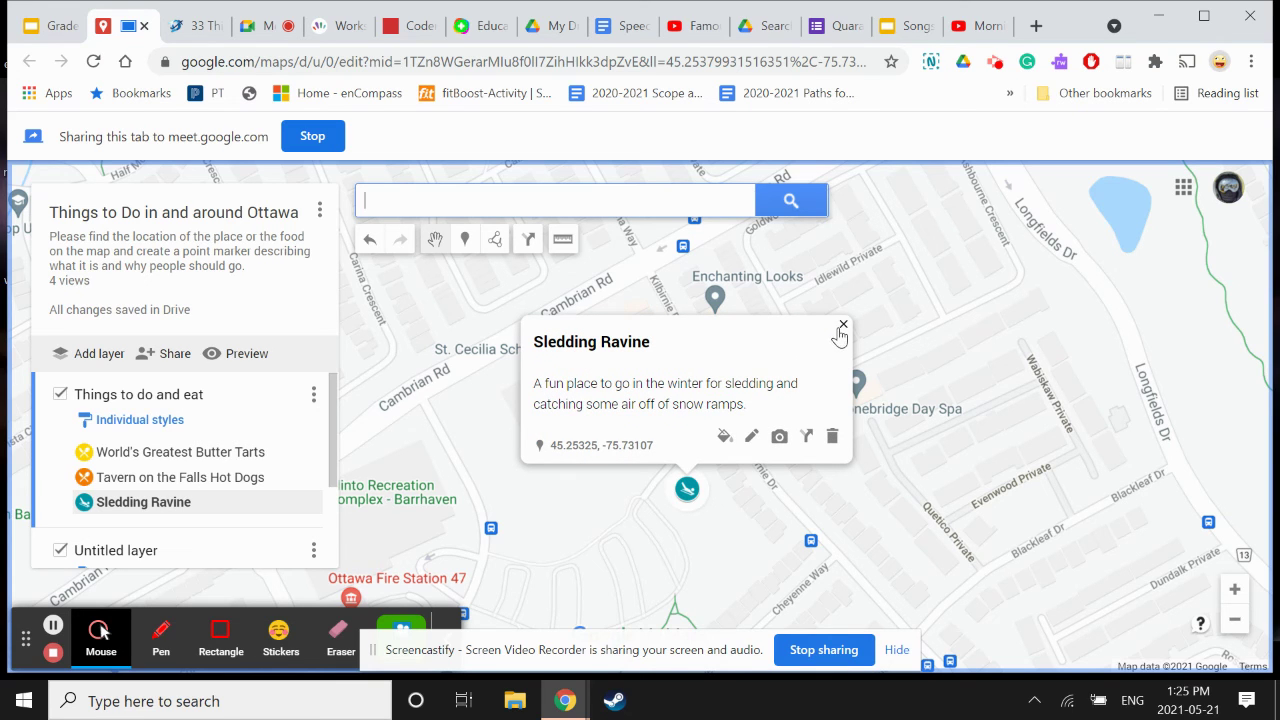
# Close the Sledding Ravine information card and examine the marker's surroundings in Barrhaven and the layer list
pyautogui.scroll(-3, 1001, 409)
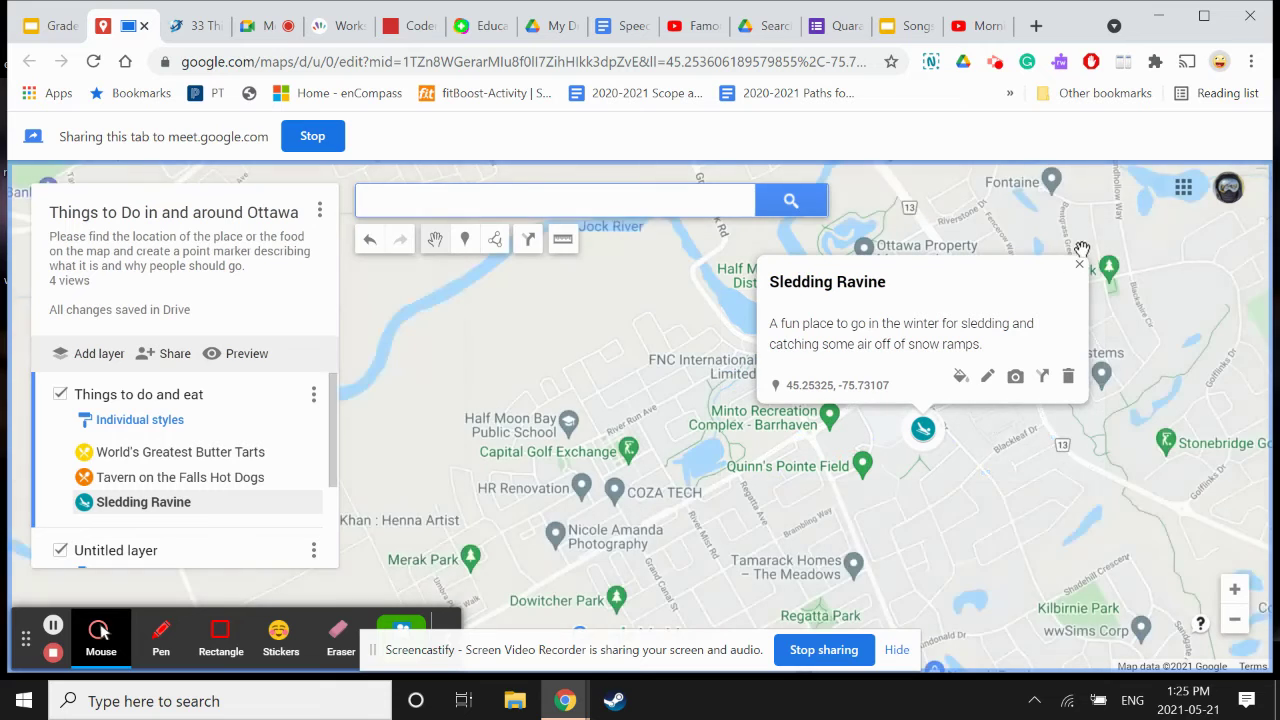
pyautogui.click(1079, 264)
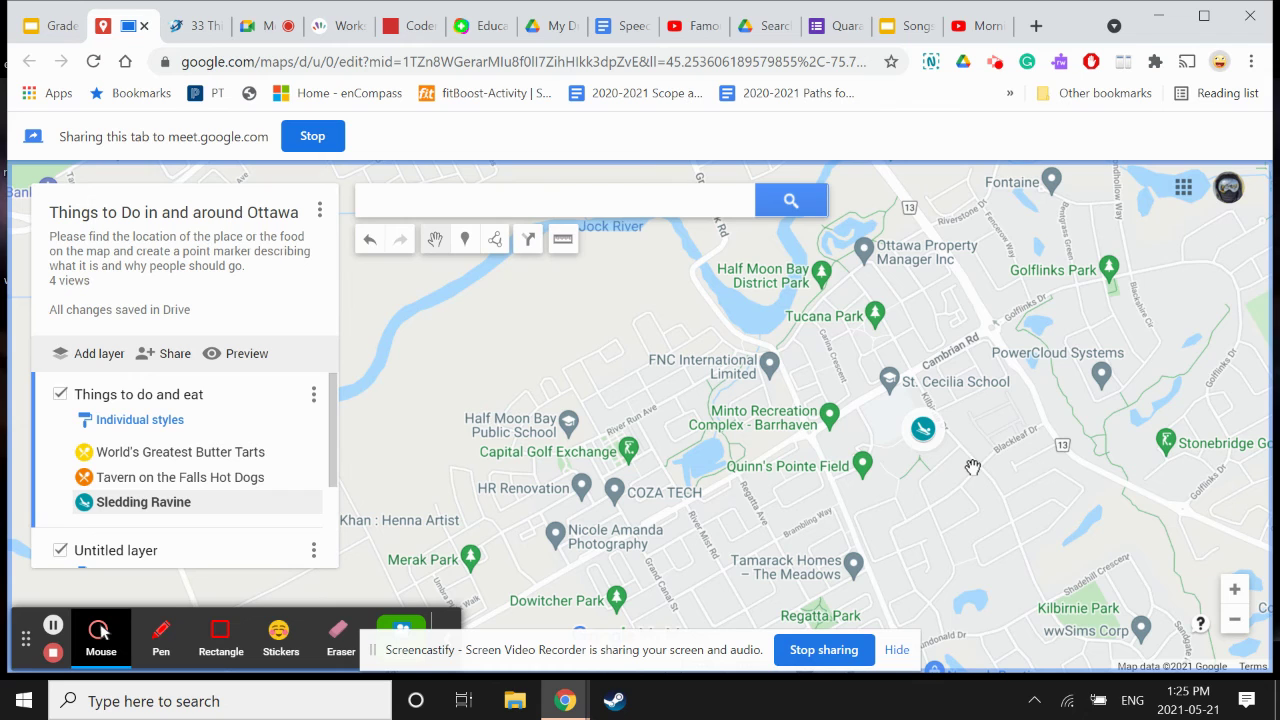
pyautogui.scroll(-2, 972, 467)
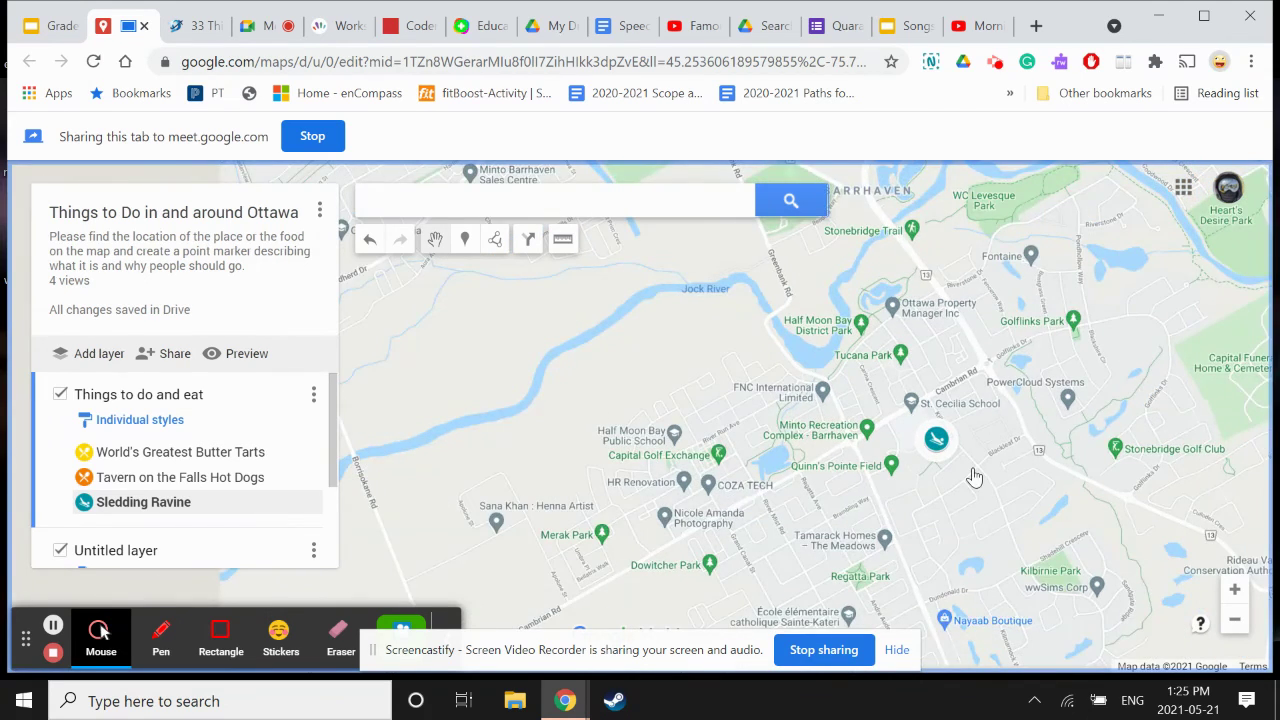
pyautogui.scroll(-2, 973, 470)
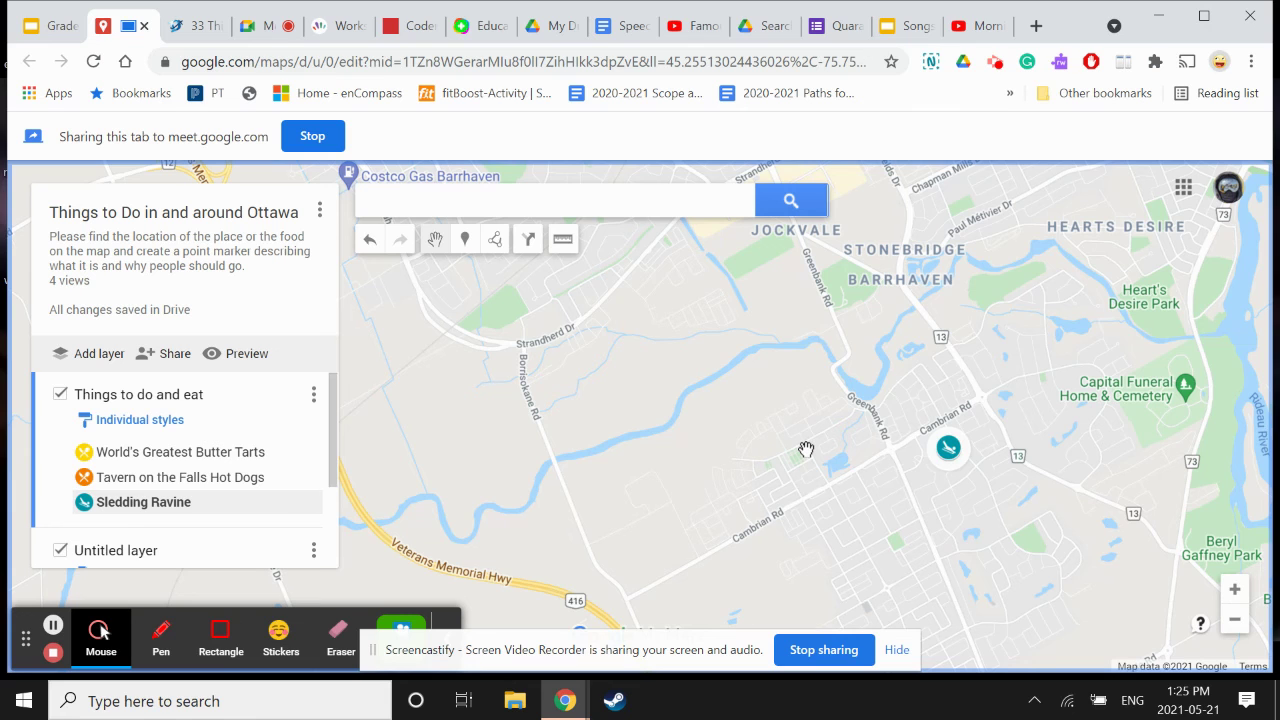
pyautogui.click(760, 365)
pyautogui.moveTo(760, 365); pyautogui.dragTo(628, 363)
pyautogui.moveTo(631, 431); pyautogui.dragTo(689, 356)
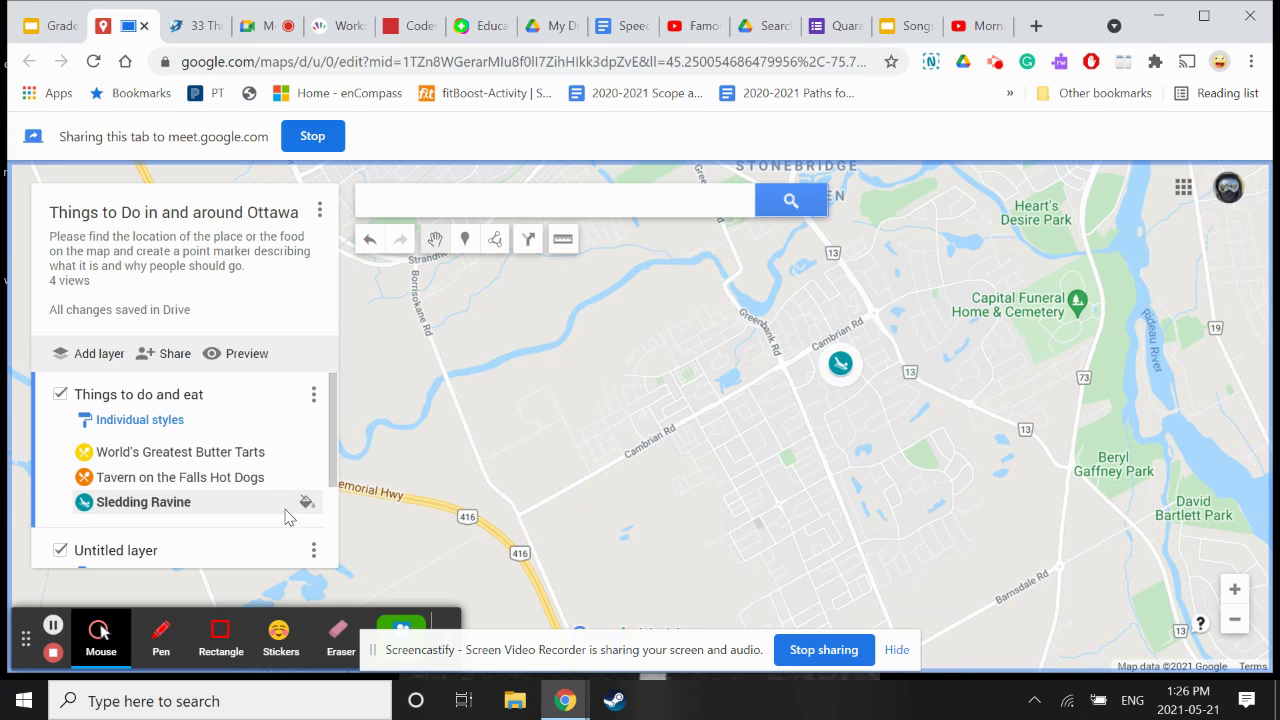
pyautogui.scroll(-3, 335, 460)
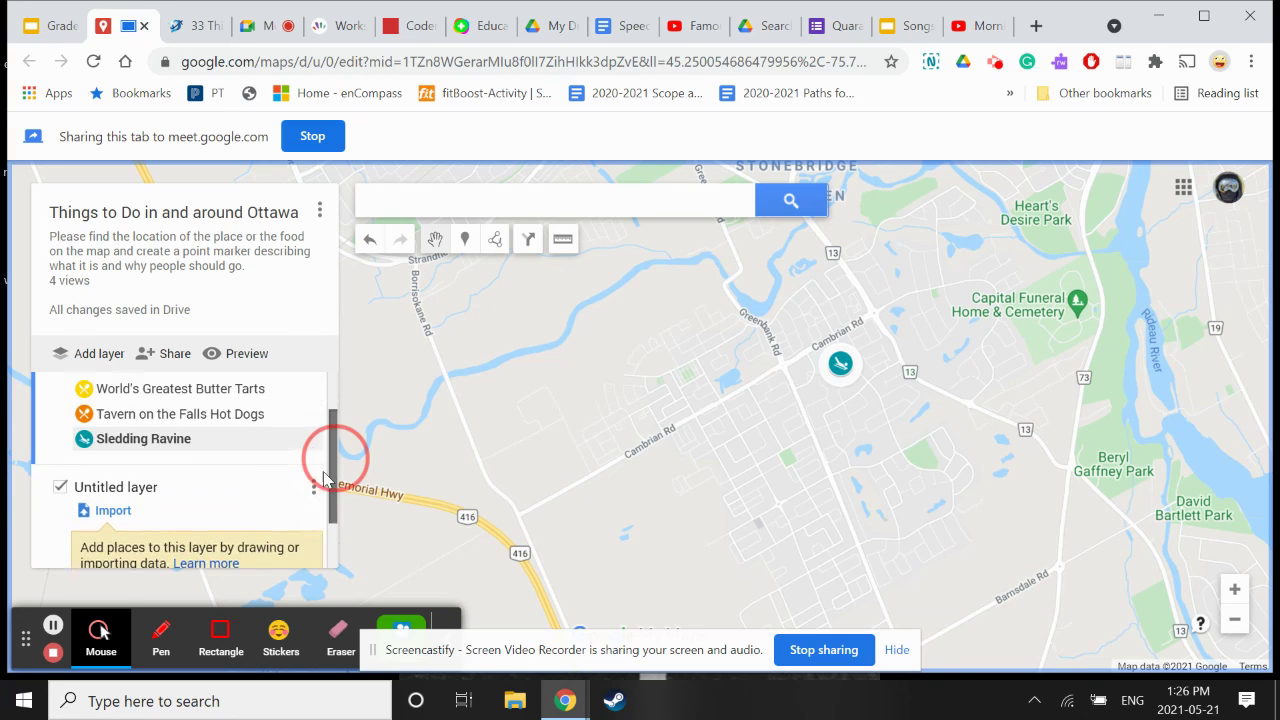
pyautogui.scroll(3, 334, 452)
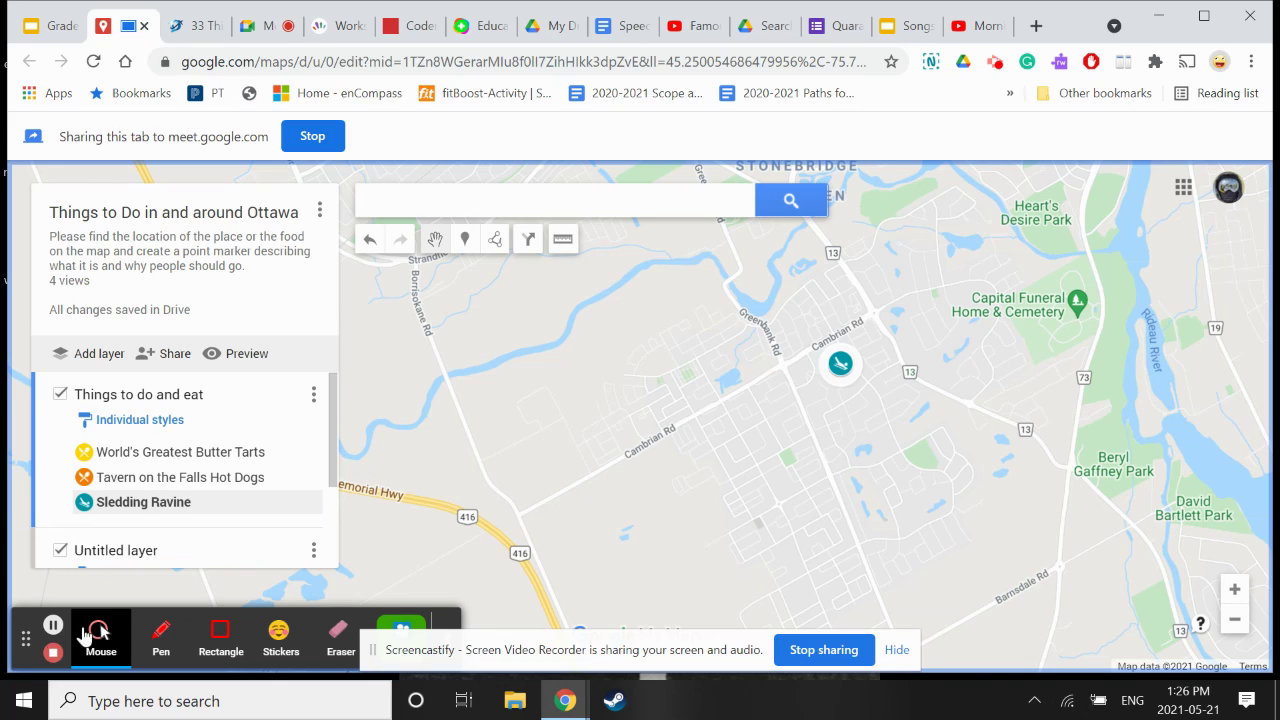